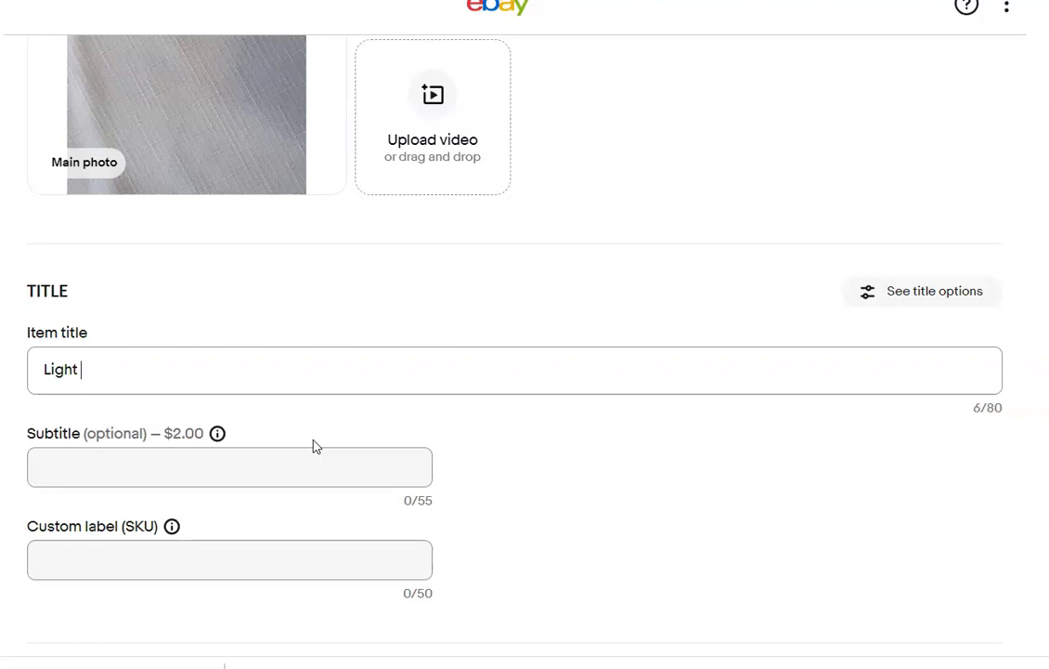
Complete the item title as "Light Green Table Cloth 70 inches Round".
{"action": "type", "text": "Table Cl"}
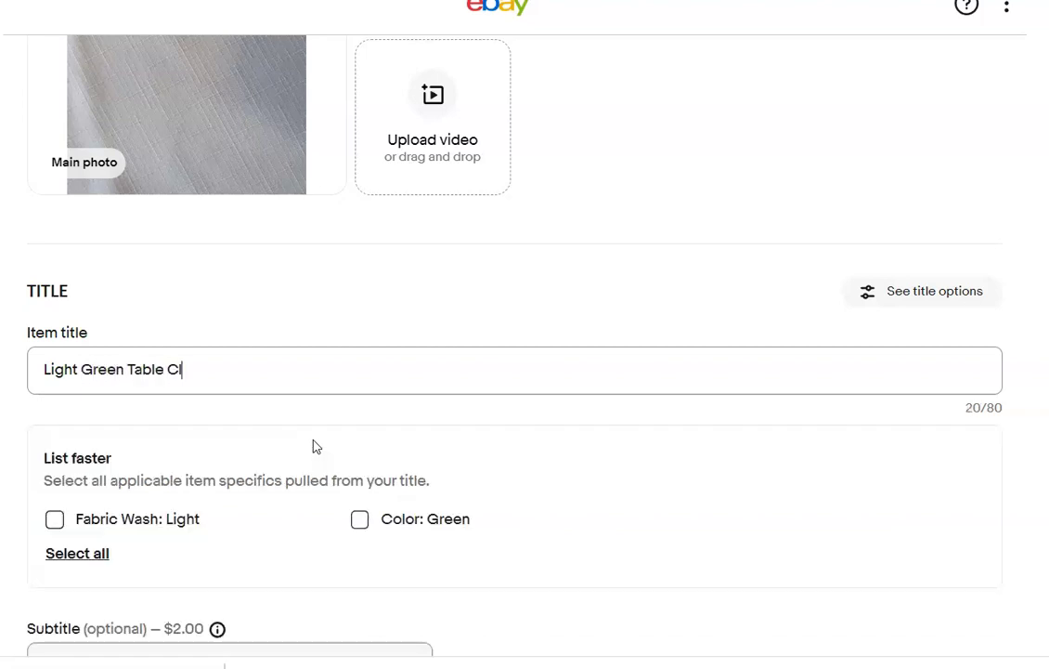
{"action": "type", "text": "oth 70 inches"}
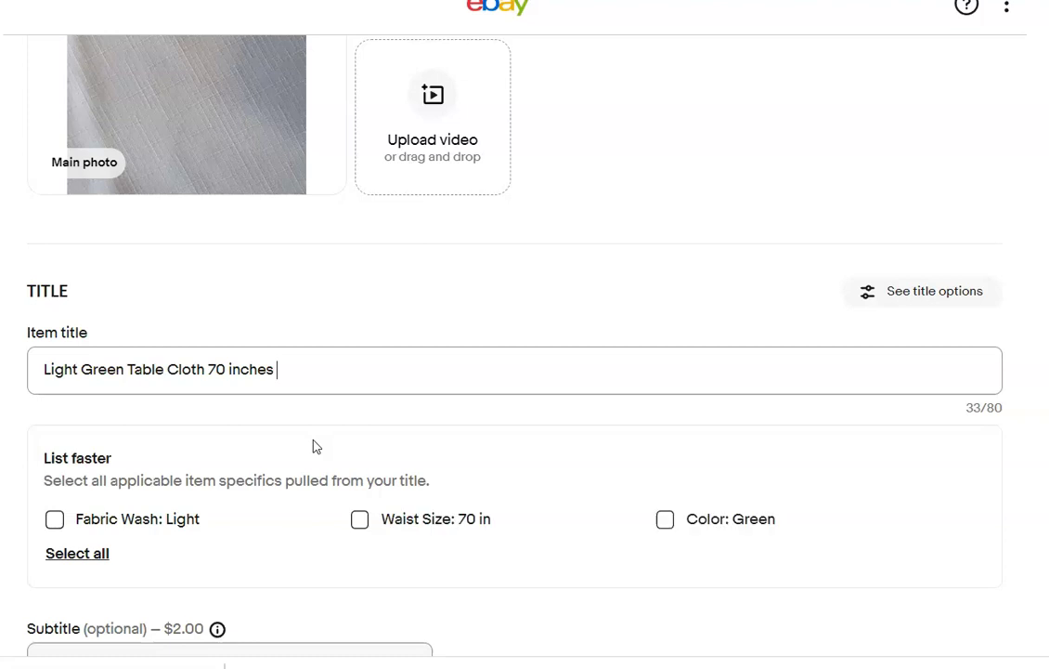
{"action": "type", "text": " Rounf"}
{"action": "key", "text": "BackSpace"}
{"action": "type", "text": "d"}
Change the first item category to the suggested Home & Garden > Kitchen, Dining & Bar > Linens & Textiles > Tablecloths.
{"action": "scroll", "coordinate": [525, 353], "scroll_direction": "down", "scroll_amount": 5}
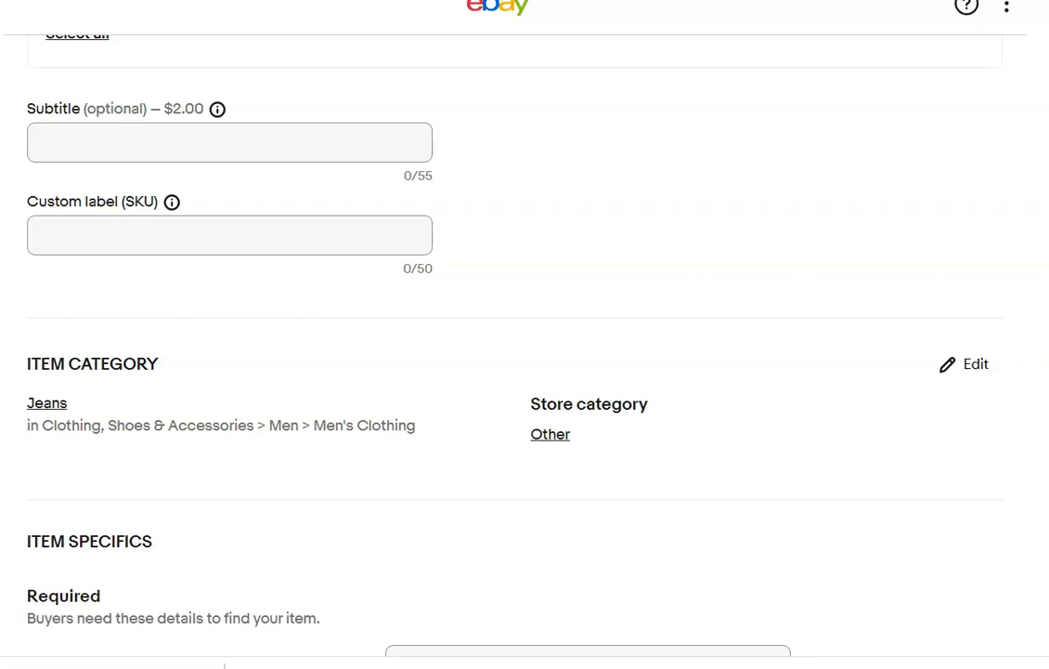
{"action": "scroll", "coordinate": [525, 353], "scroll_direction": "down", "scroll_amount": 2}
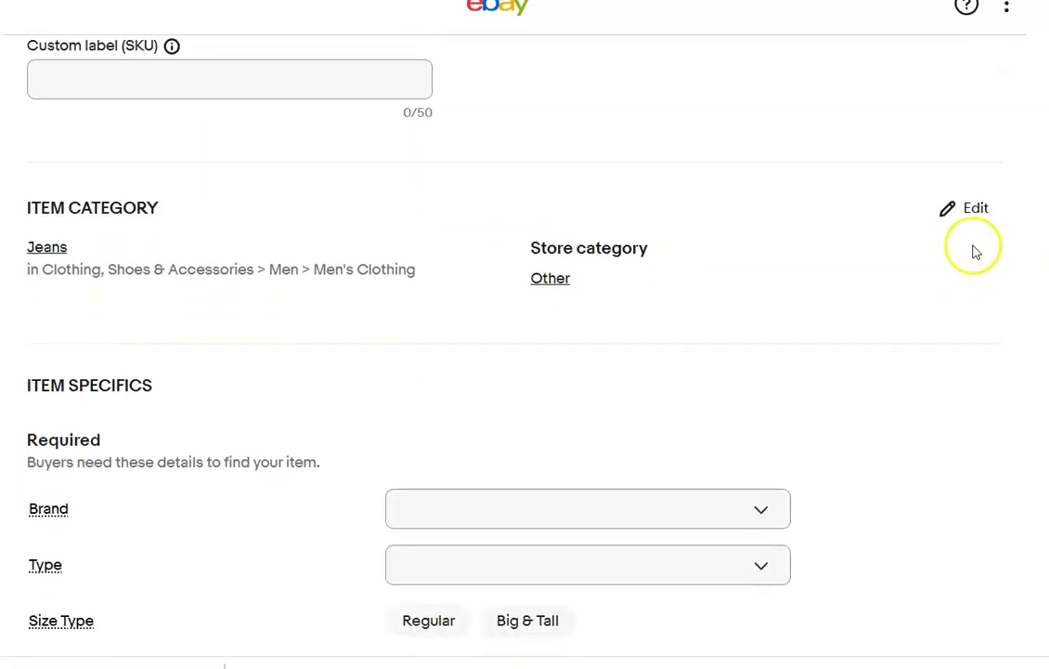
{"action": "left_click", "coordinate": [979, 208]}
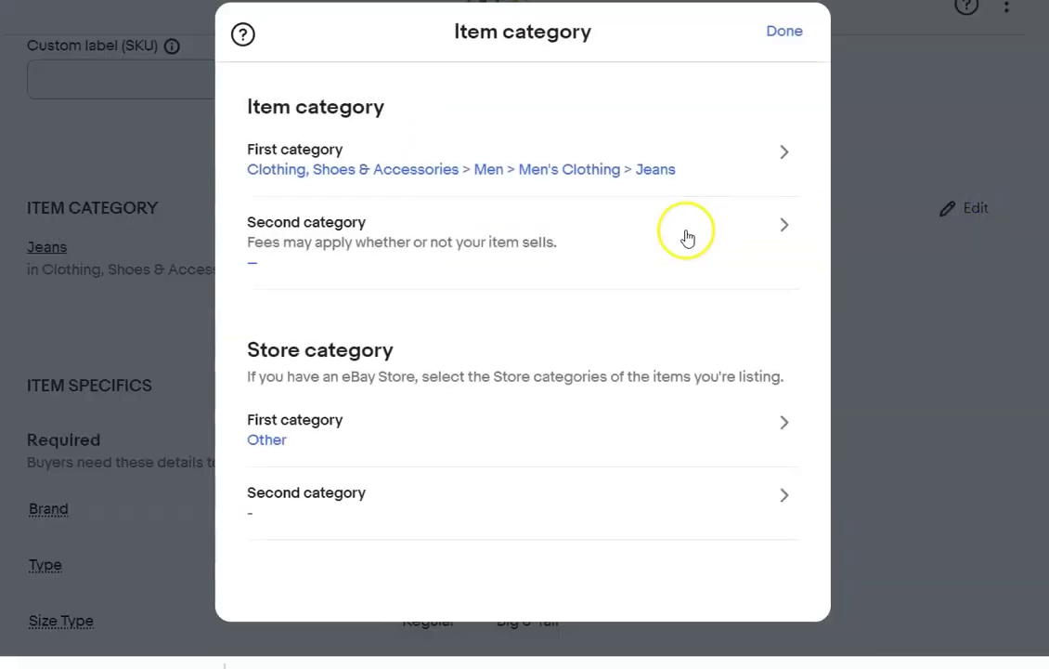
{"action": "left_click", "coordinate": [782, 148]}
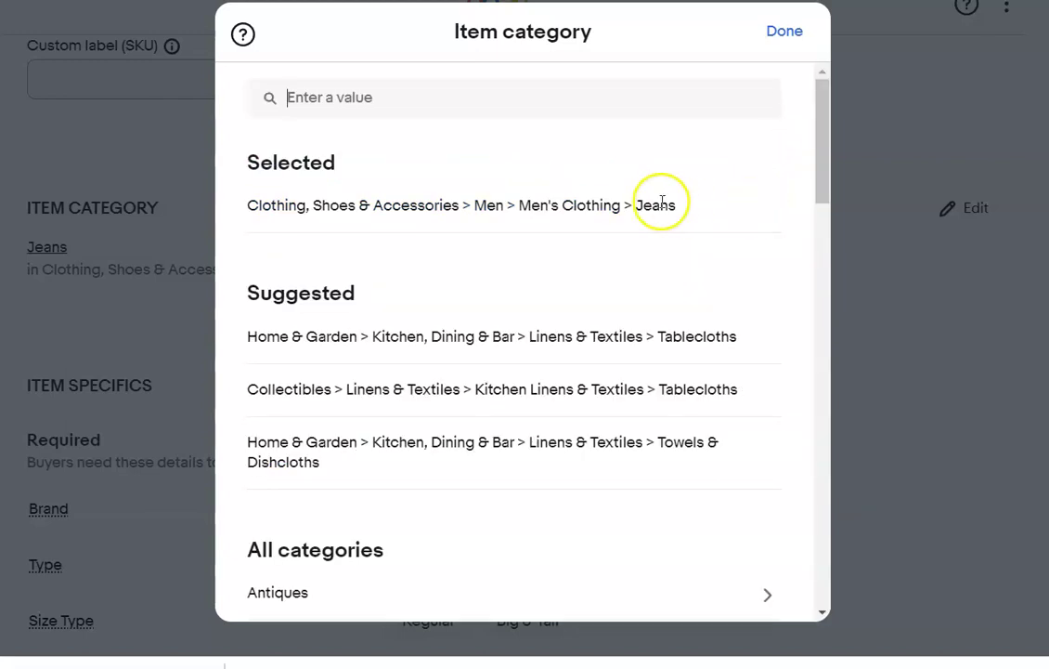
{"action": "left_click", "coordinate": [293, 163]}
{"action": "left_click", "coordinate": [325, 204]}
{"action": "left_click", "coordinate": [679, 202]}
{"action": "left_click", "coordinate": [724, 209]}
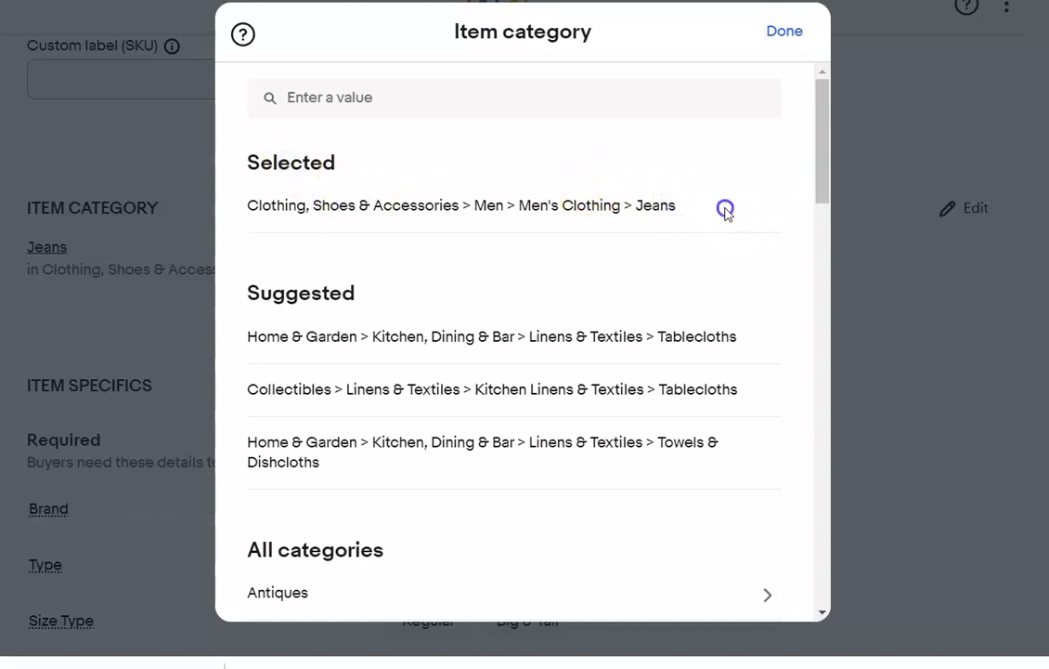
{"action": "left_click", "coordinate": [706, 344]}
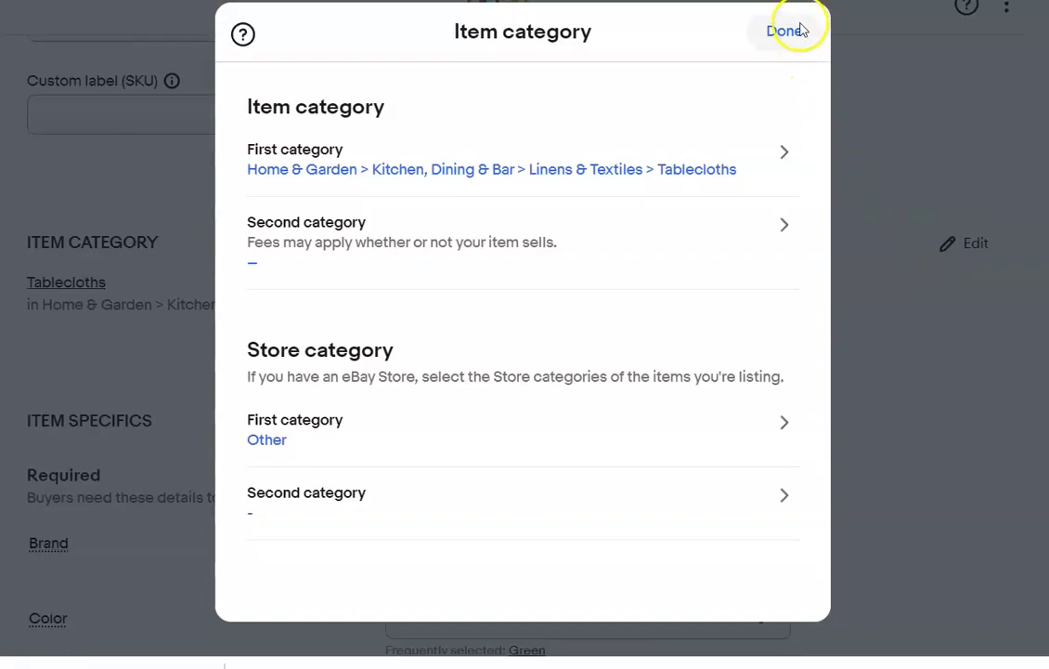
{"action": "left_click", "coordinate": [787, 36]}
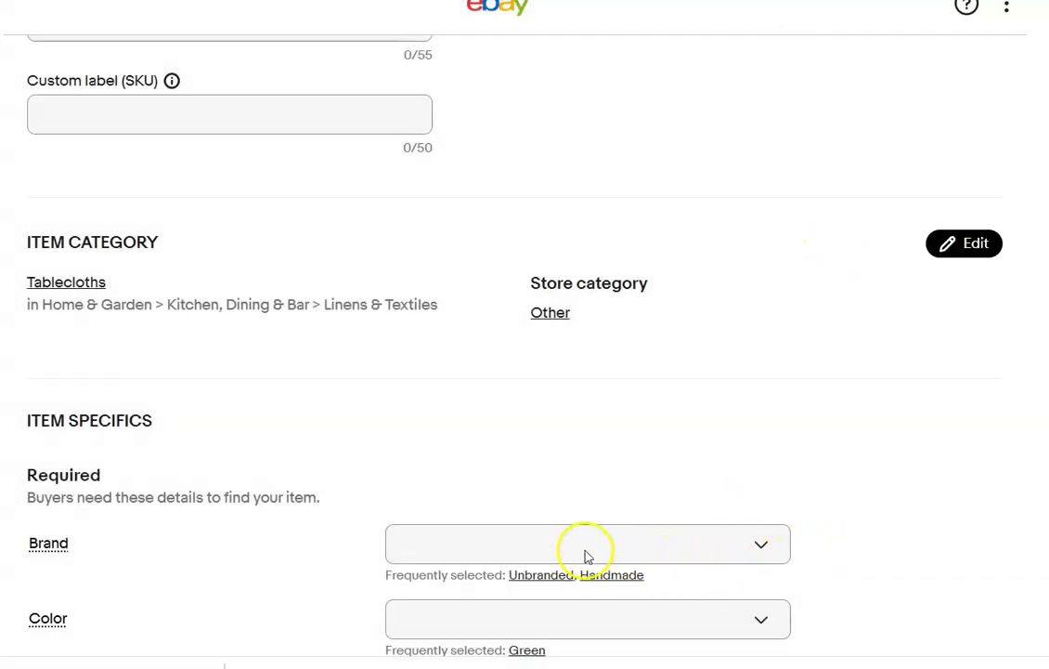
Fill in the required item specifics with brand Unbranded, color Green and the custom material "unknown".
{"action": "left_click", "coordinate": [543, 575]}
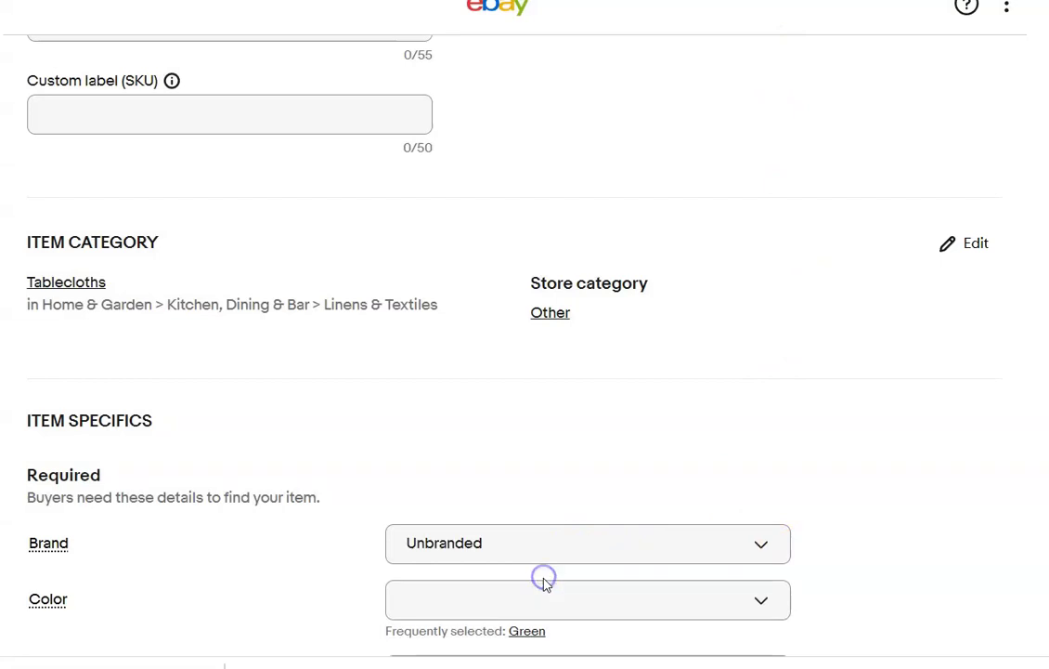
{"action": "left_click", "coordinate": [528, 635]}
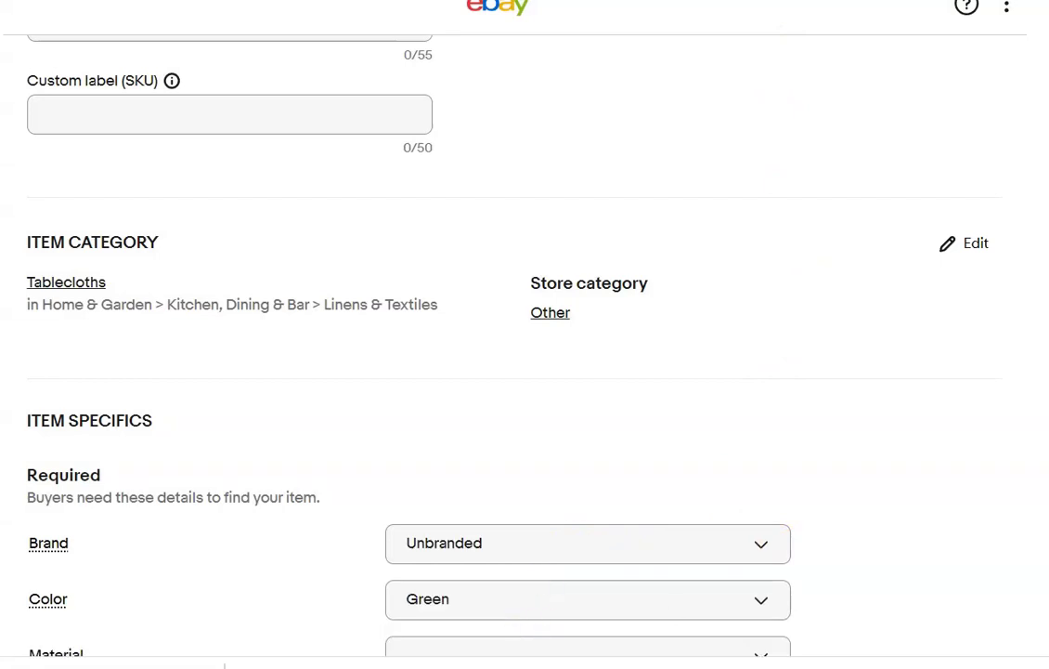
{"action": "scroll", "coordinate": [564, 206], "scroll_direction": "down", "scroll_amount": 4}
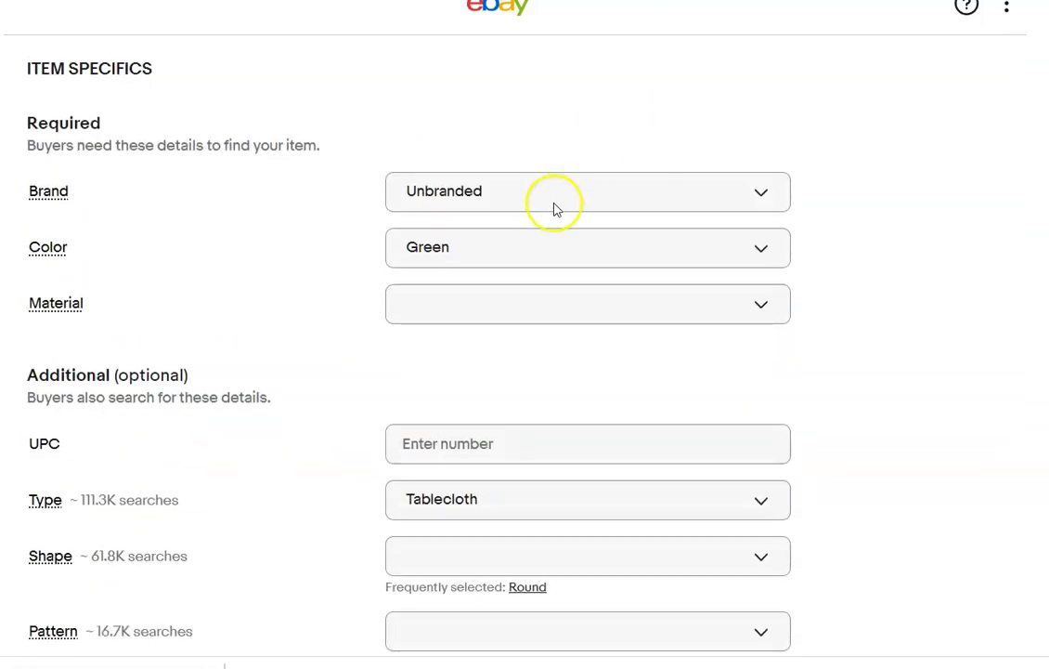
{"action": "left_click", "coordinate": [454, 299]}
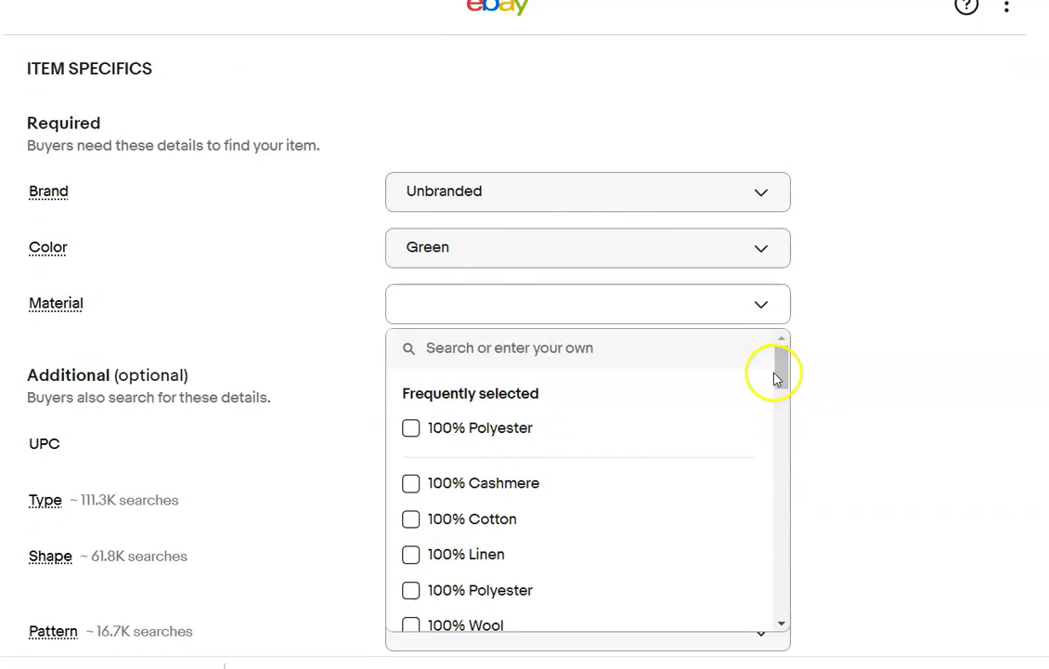
{"action": "left_click_drag", "start_coordinate": [783, 378], "coordinate": [779, 383]}
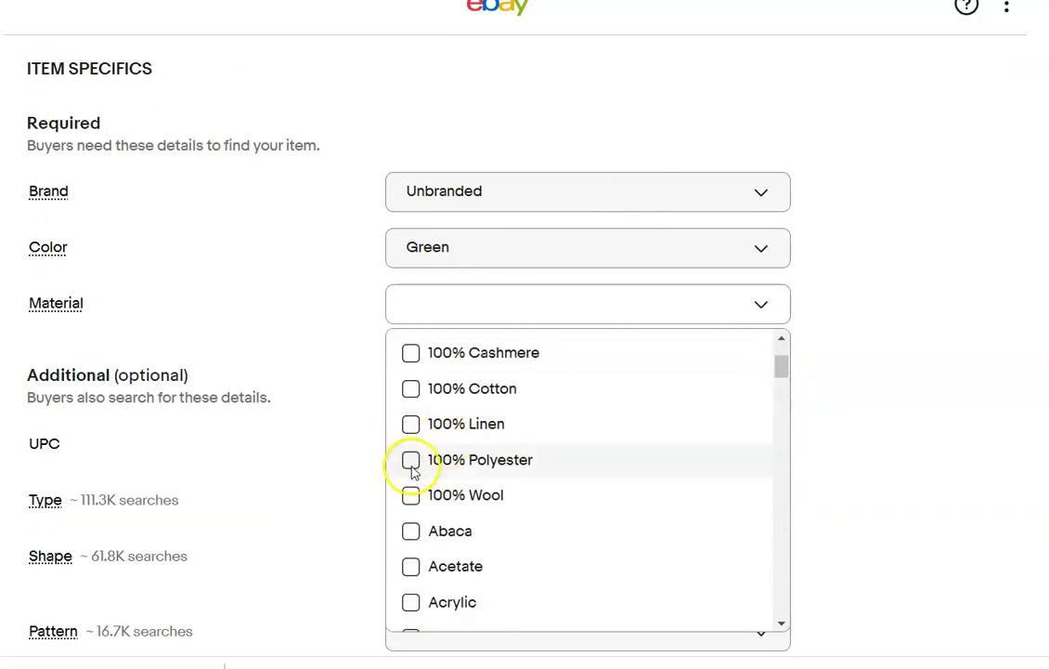
{"action": "left_click", "coordinate": [427, 314]}
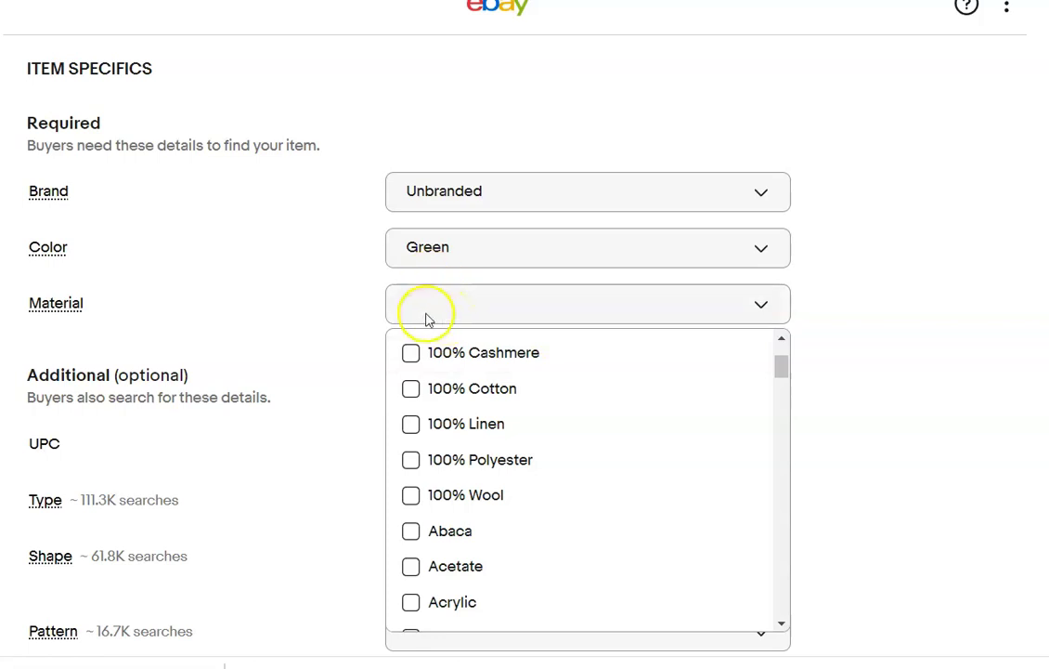
{"action": "left_click", "coordinate": [427, 314]}
{"action": "type", "text": "unk"}
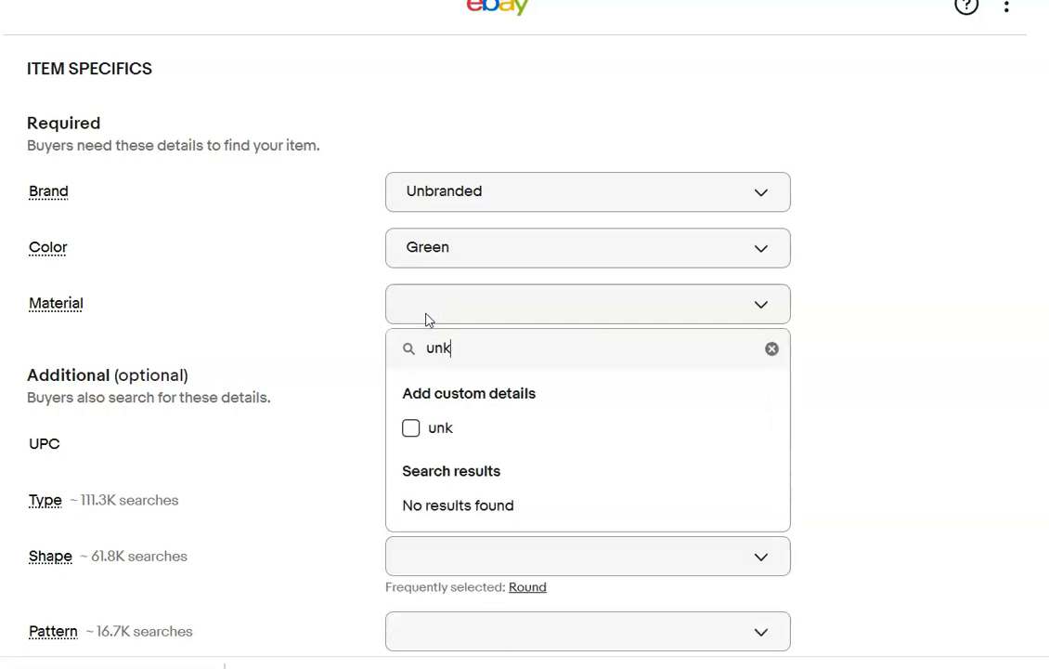
{"action": "type", "text": "nown"}
{"action": "left_click", "coordinate": [411, 427]}
{"action": "left_click", "coordinate": [897, 408]}
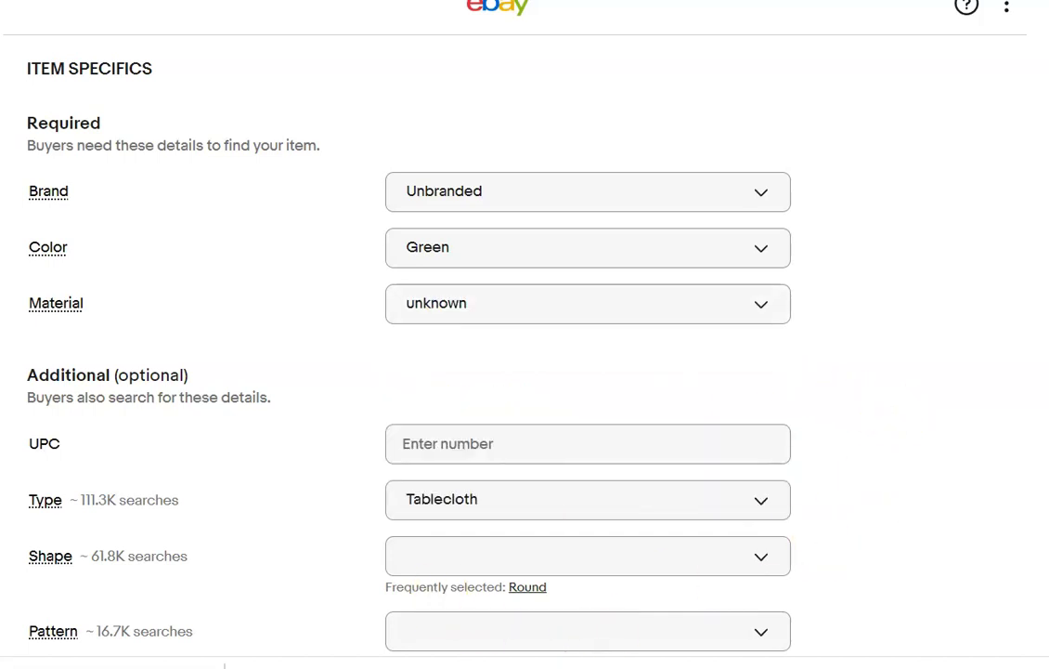
Set the tablecloth's optional specifics to shape Round and pattern Solid.
{"action": "scroll", "coordinate": [525, 372], "scroll_direction": "down", "scroll_amount": 3}
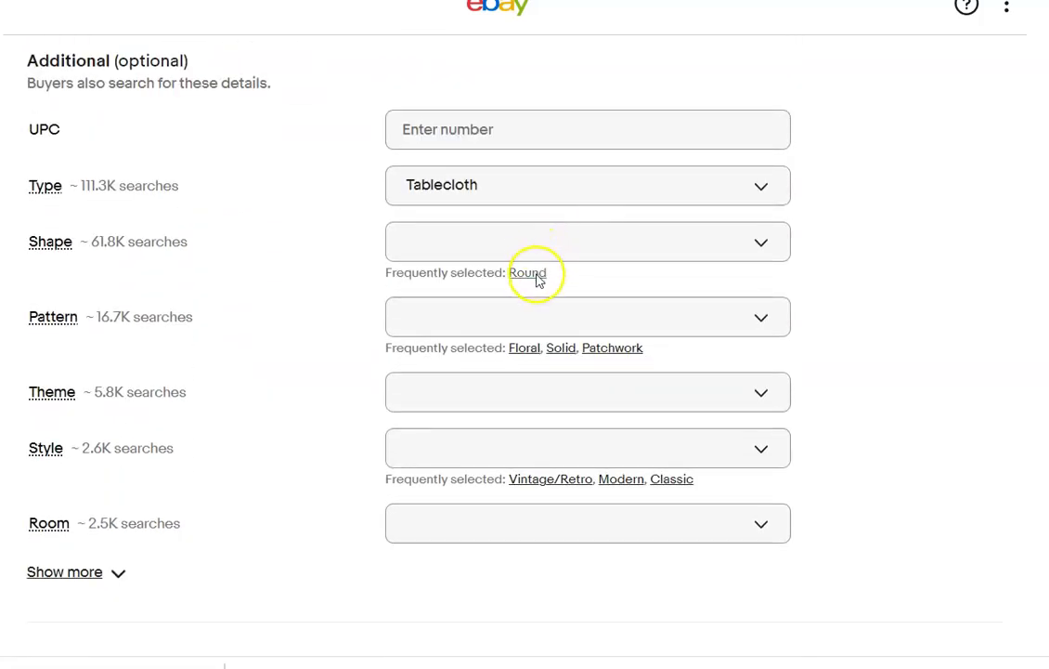
{"action": "left_click", "coordinate": [537, 272]}
{"action": "left_click", "coordinate": [560, 328]}
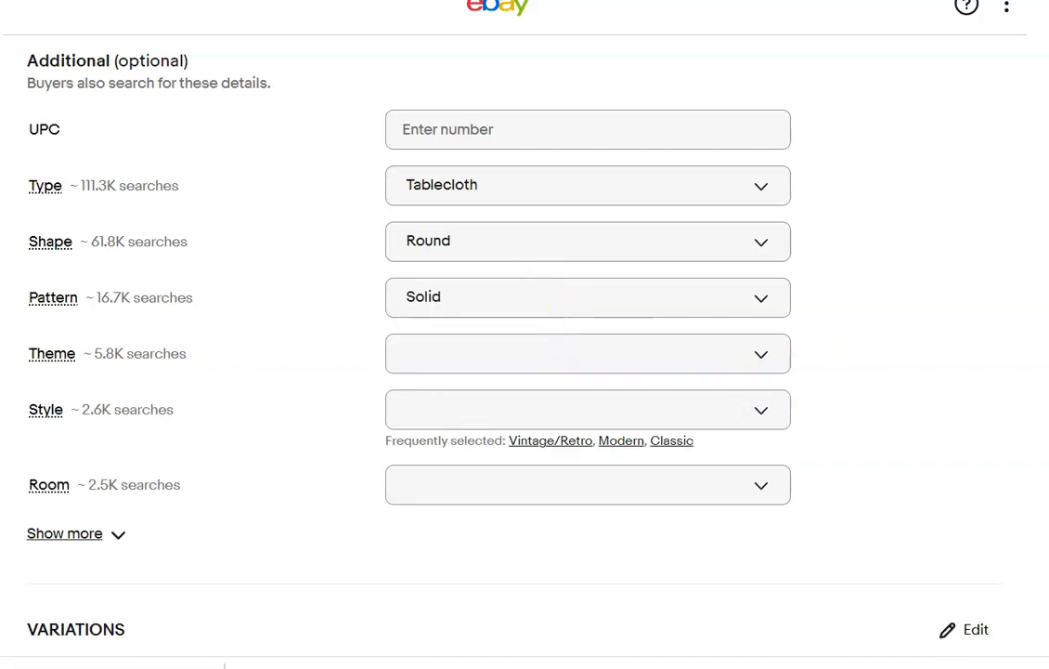
Set the item condition to Pre-owned with the condition description "No rips or stains".
{"action": "scroll", "coordinate": [525, 334], "scroll_direction": "down", "scroll_amount": 6}
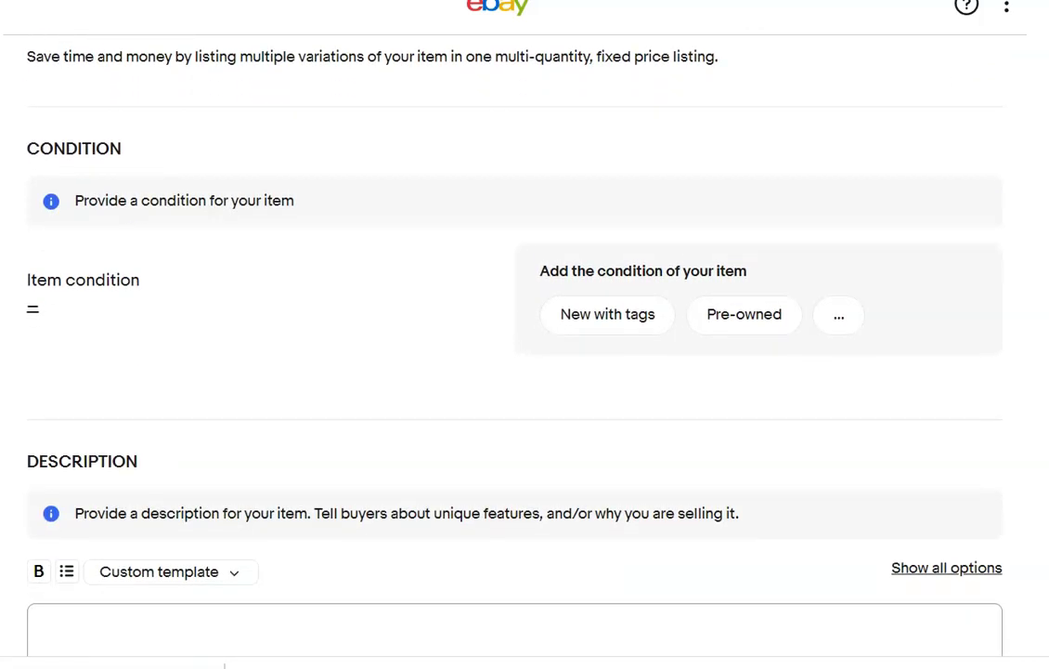
{"action": "left_click", "coordinate": [740, 314]}
{"action": "left_click", "coordinate": [204, 295]}
{"action": "type", "text": "No rips or stains"}
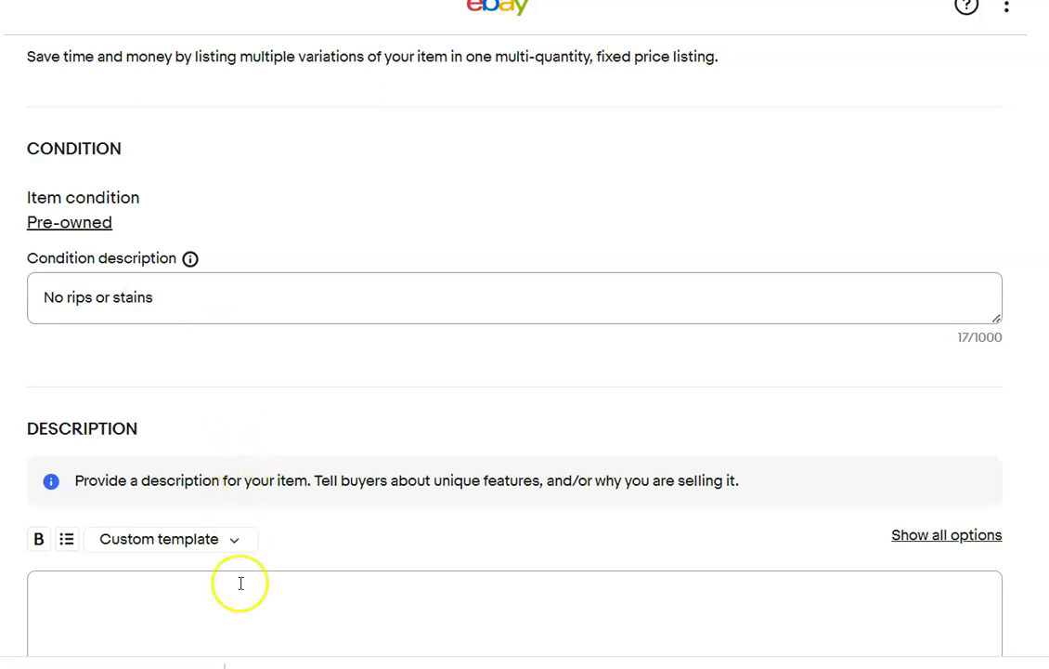
Enter the description "Please refer to photos, very light green round table cloth." and set the Buy It Now price to $10.00.
{"action": "left_click", "coordinate": [238, 621]}
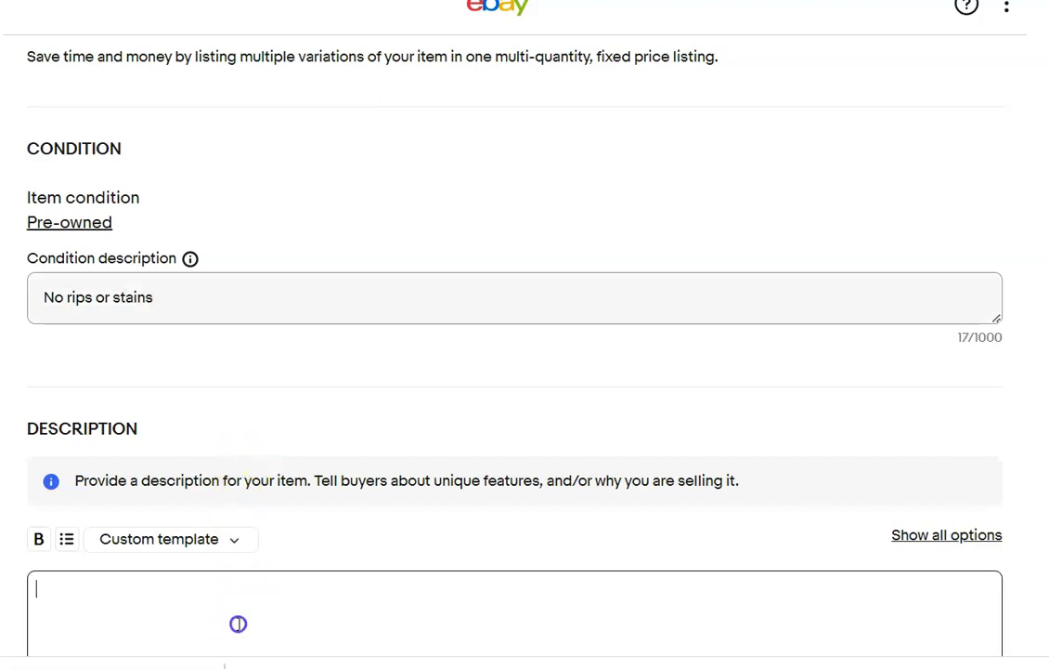
{"action": "type", "text": "Please refer to photos, very light green round table cloth."}
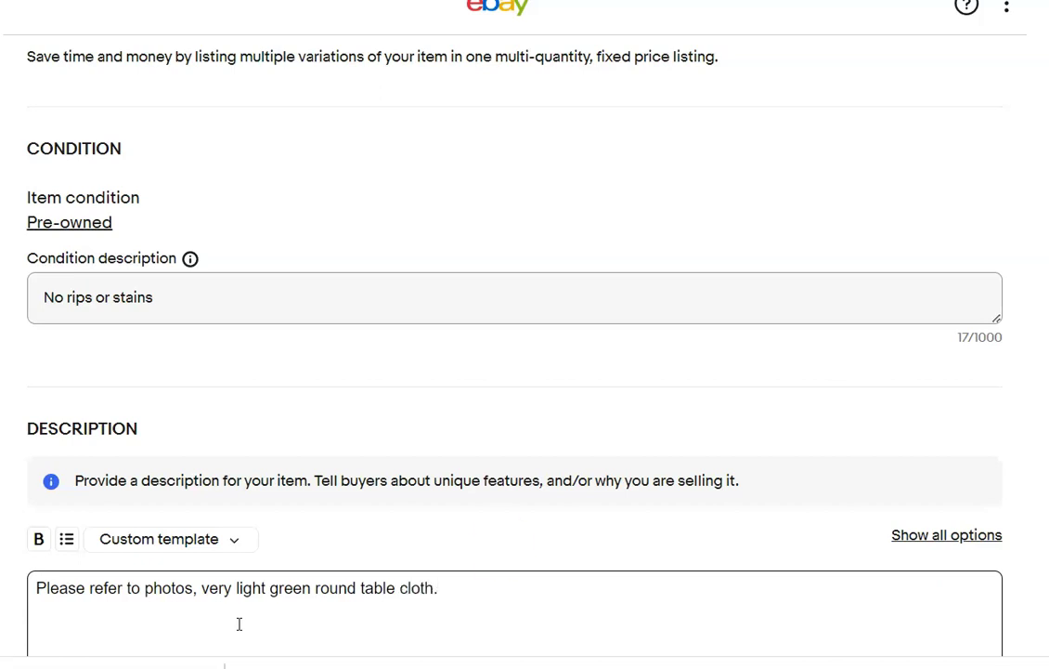
{"action": "scroll", "coordinate": [525, 371], "scroll_direction": "down", "scroll_amount": 7}
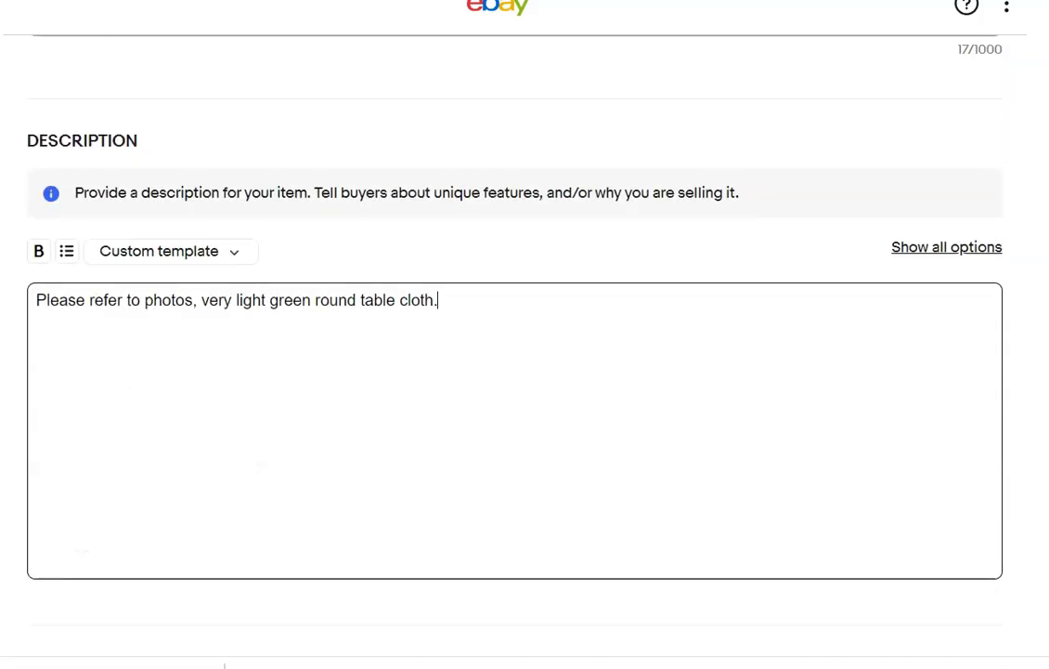
{"action": "scroll", "coordinate": [524, 371], "scroll_direction": "down", "scroll_amount": 2}
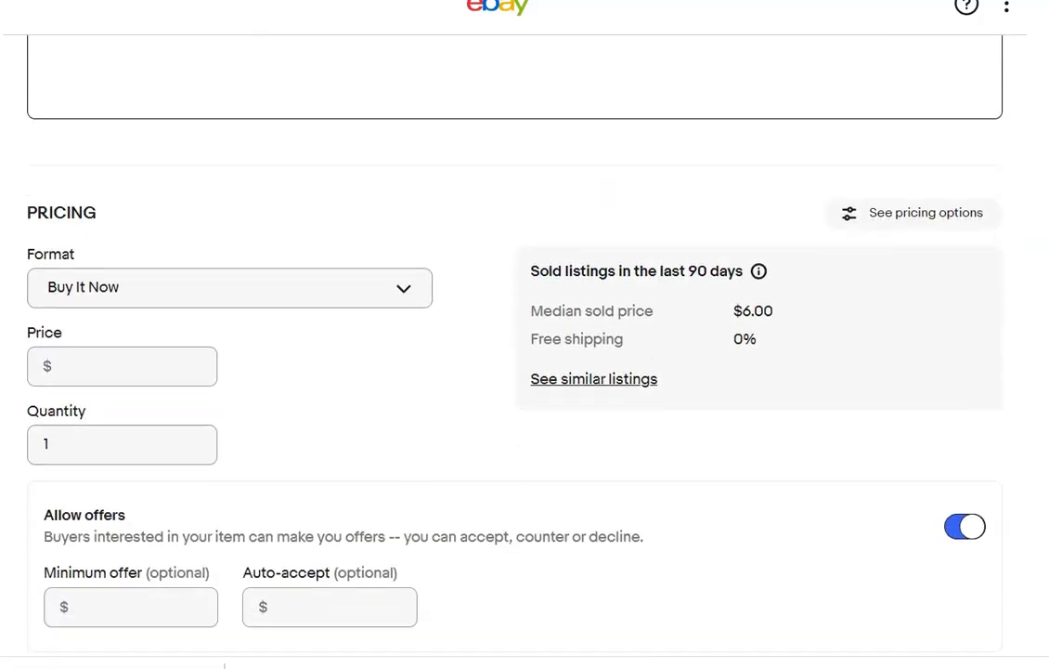
{"action": "left_click", "coordinate": [76, 338]}
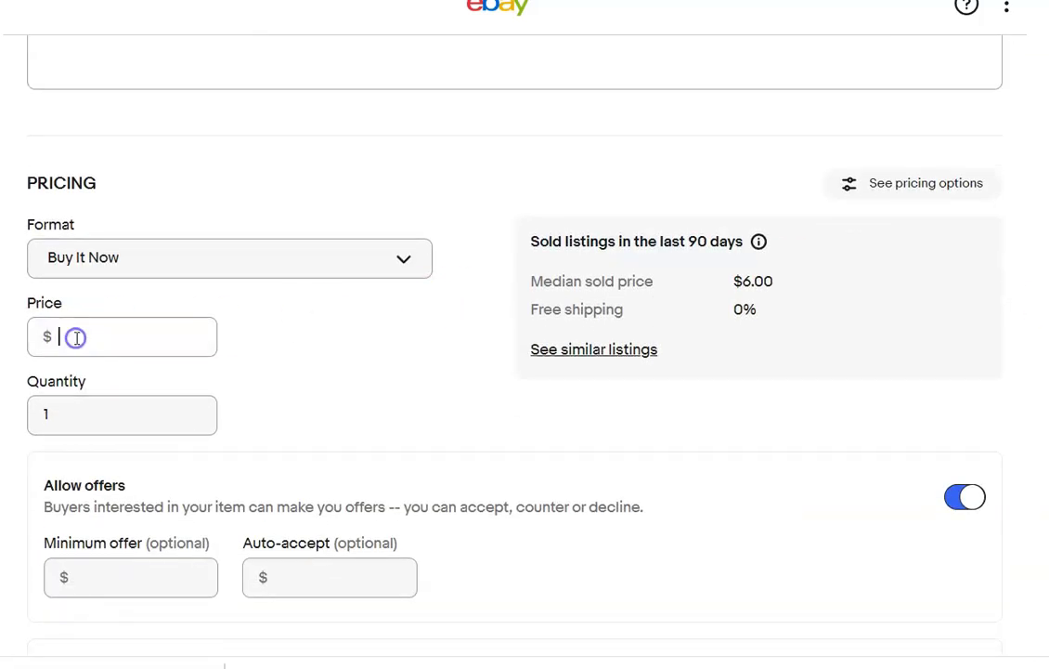
{"action": "type", "text": "10.00"}
Set the package weight to 10 oz and the first two package dimensions to 13 by 9 inches.
{"action": "scroll", "coordinate": [525, 371], "scroll_direction": "down", "scroll_amount": 6}
{"action": "scroll", "coordinate": [524, 372], "scroll_direction": "down", "scroll_amount": 2}
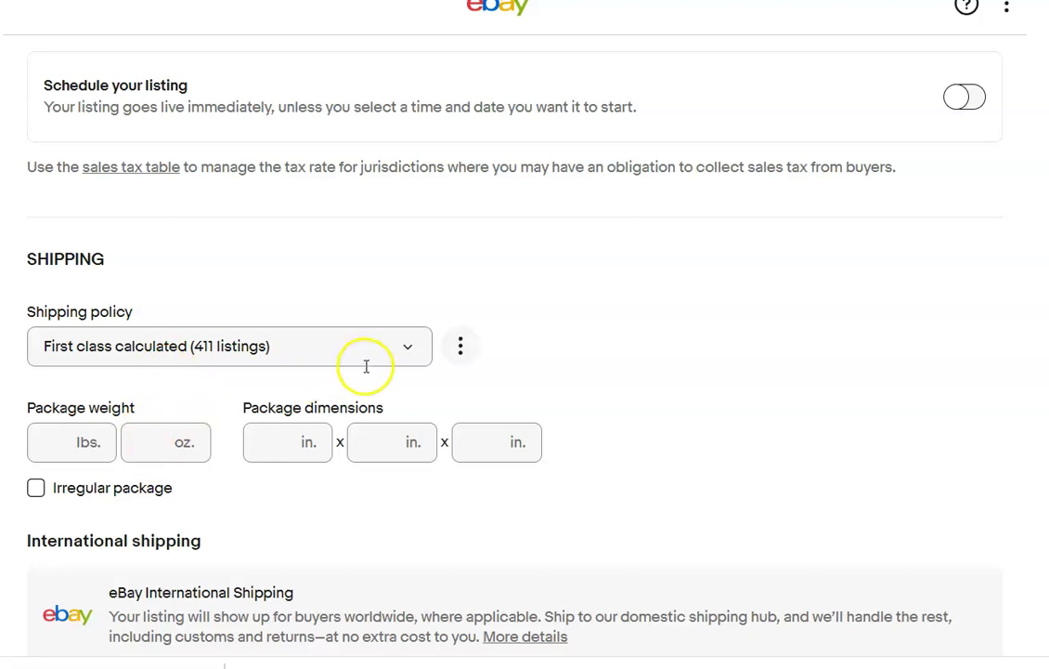
{"action": "left_click", "coordinate": [151, 448]}
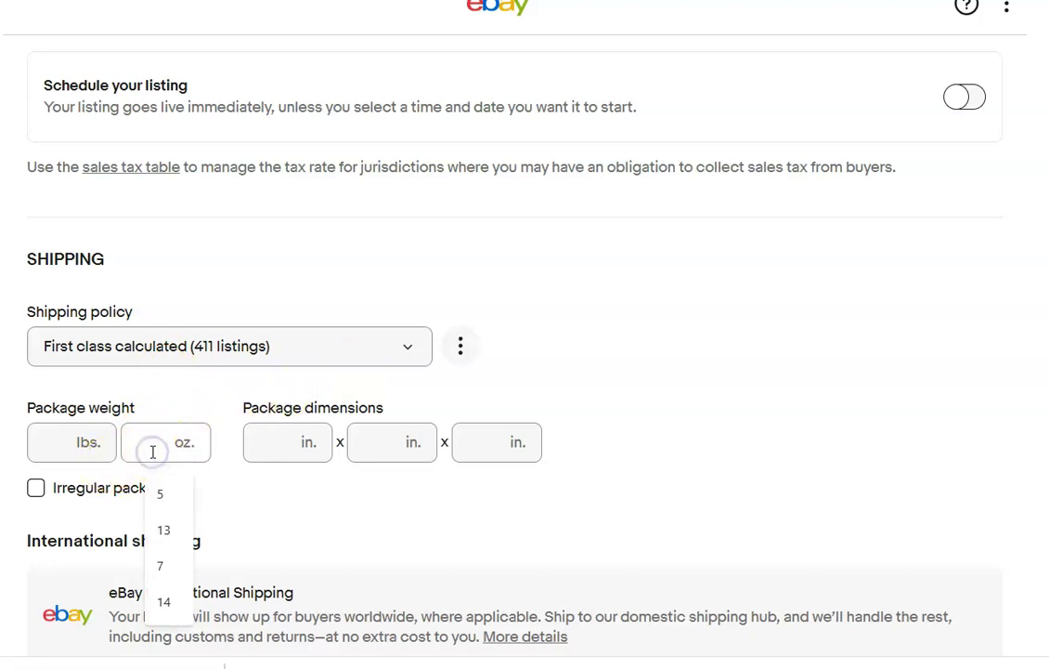
{"action": "type", "text": "10"}
{"action": "left_click", "coordinate": [286, 443]}
{"action": "type", "text": "13"}
{"action": "key", "text": "Tab"}
{"action": "type", "text": "9"}
{"action": "key", "text": "Tab"}
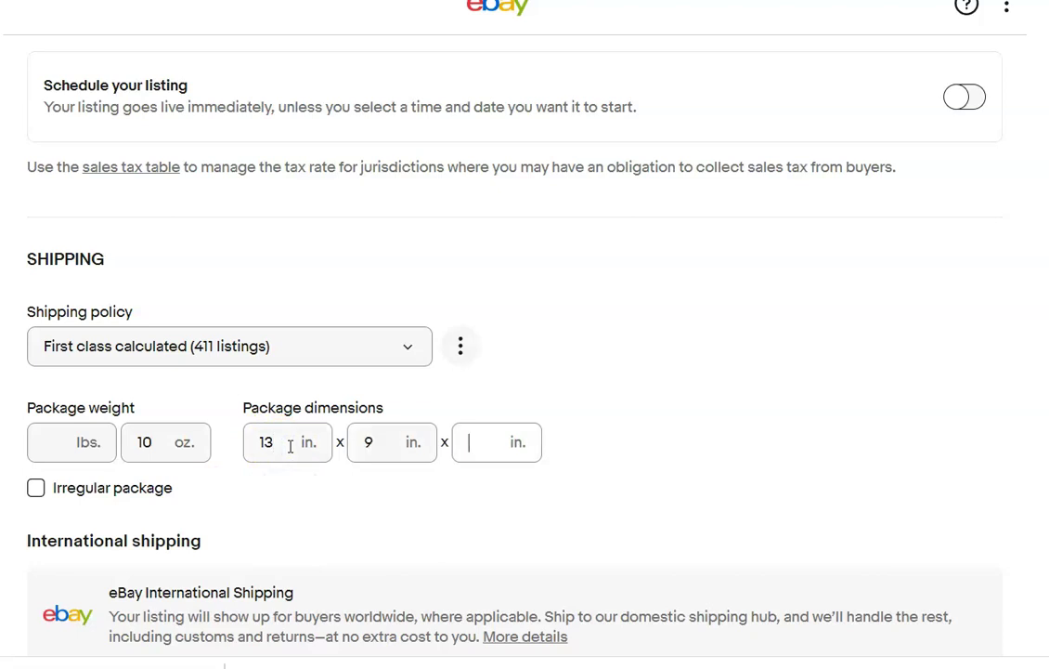
{"action": "left_click", "coordinate": [211, 529]}
{"action": "key", "text": "shift+Tab"}
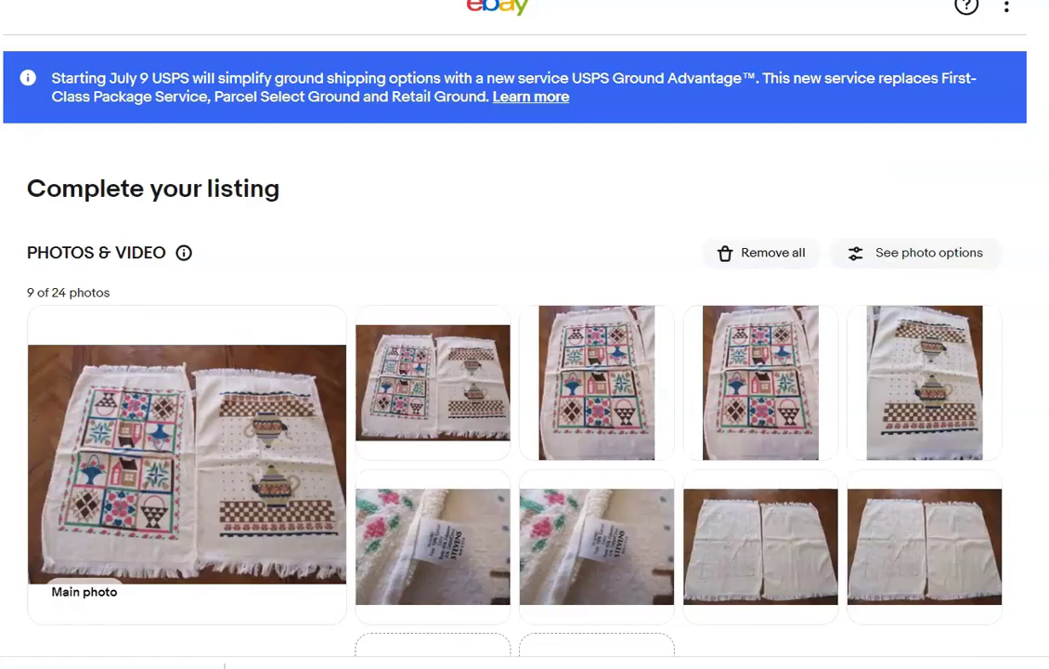
Title the new towel listing "Vintage Stevens Vintage dish towels".
{"action": "scroll", "coordinate": [525, 353], "scroll_direction": "down", "scroll_amount": 5}
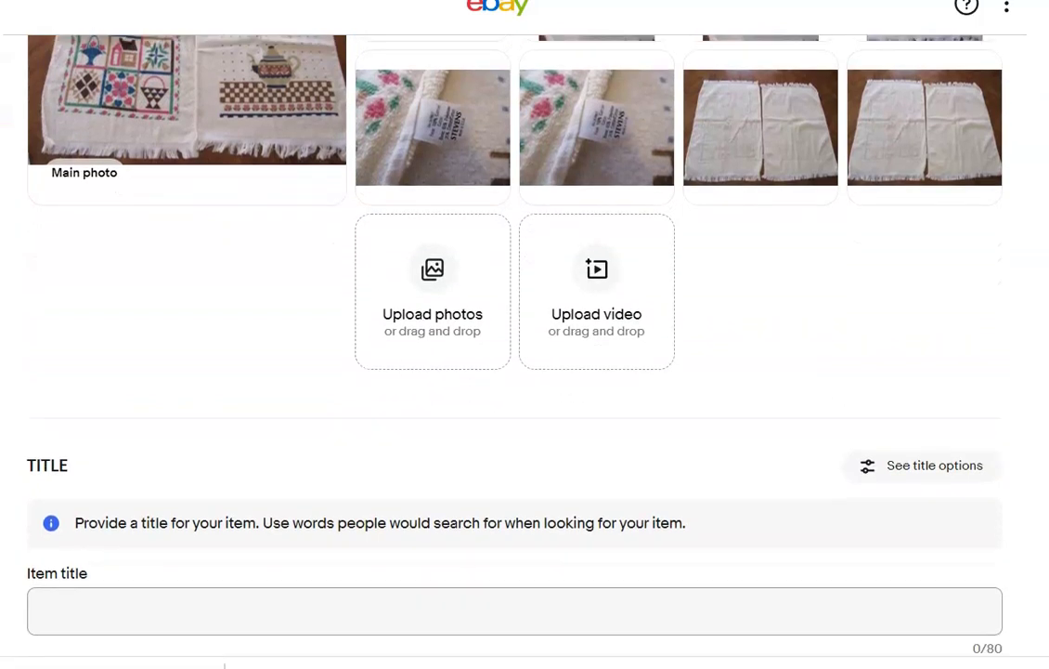
{"action": "scroll", "coordinate": [525, 352], "scroll_direction": "down", "scroll_amount": 5}
{"action": "left_click", "coordinate": [389, 141]}
{"action": "type", "text": "V"}
{"action": "scroll", "coordinate": [390, 147], "scroll_direction": "down", "scroll_amount": 1}
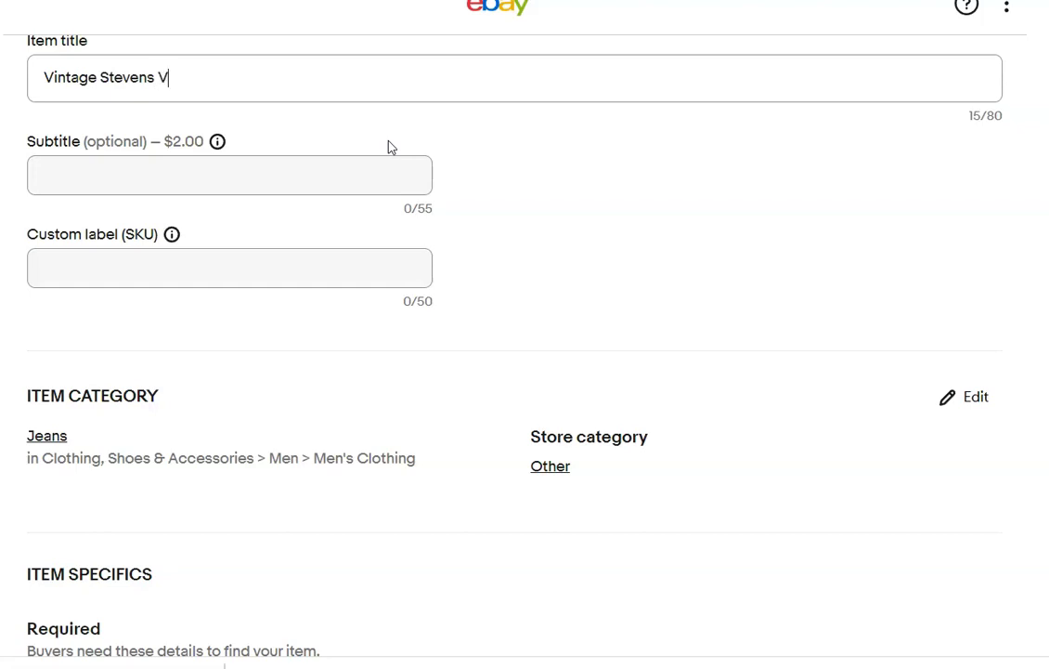
{"action": "type", "text": "intage Stevens Vintage dish"}
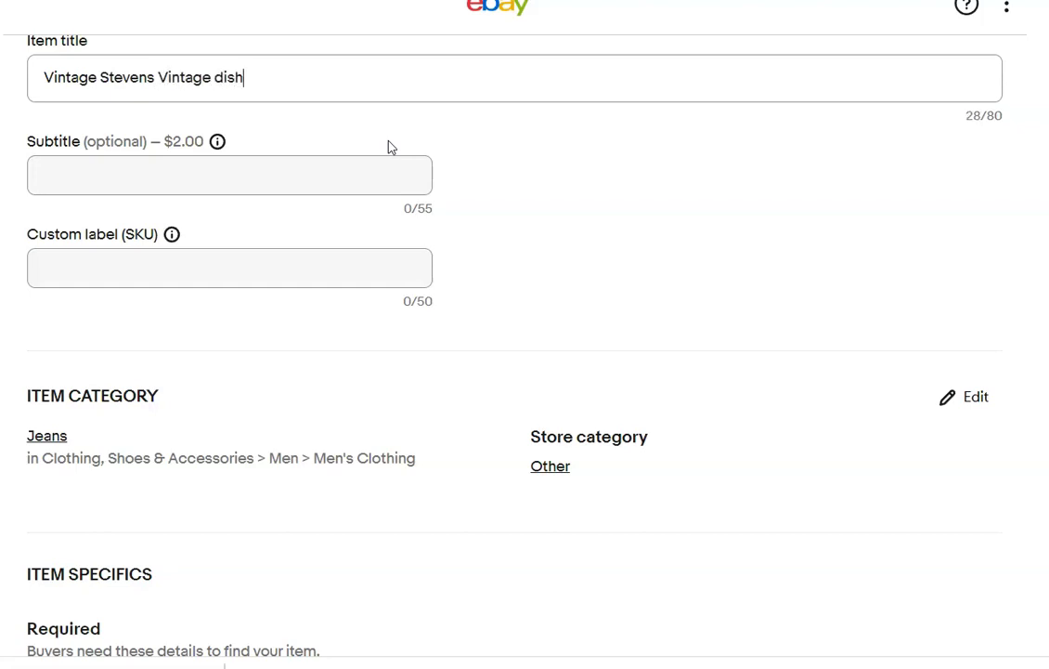
{"action": "type", "text": " towels"}
Change the first item category to Collectibles > Linens & Textiles > Kitchen Linens & Textiles > Towels & Dishcloths.
{"action": "scroll", "coordinate": [999, 149], "scroll_direction": "down", "scroll_amount": 3}
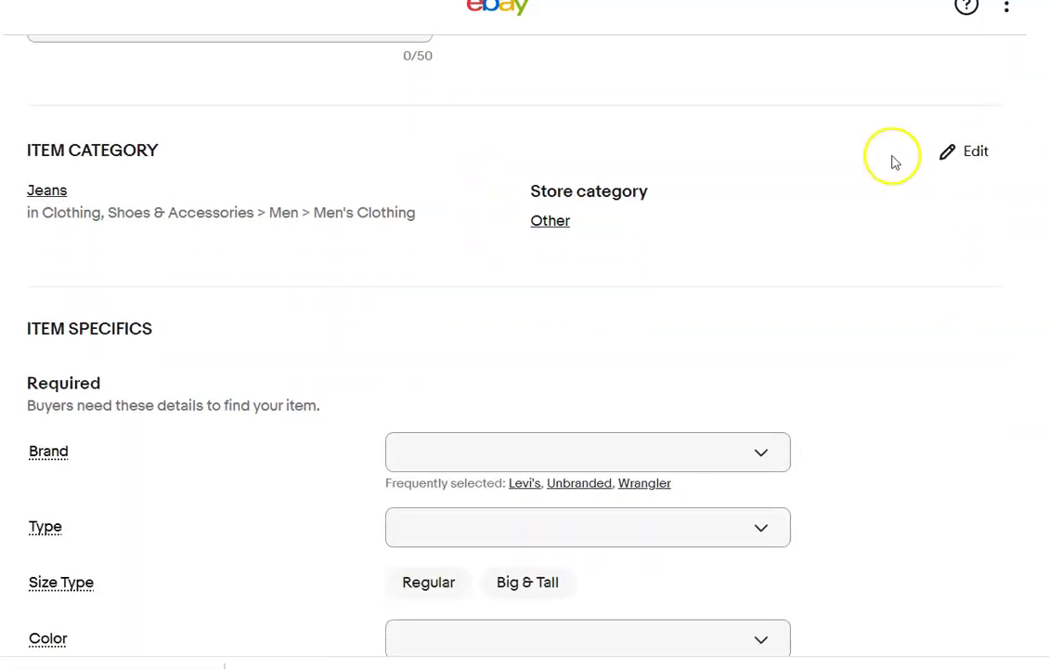
{"action": "left_click", "coordinate": [948, 163]}
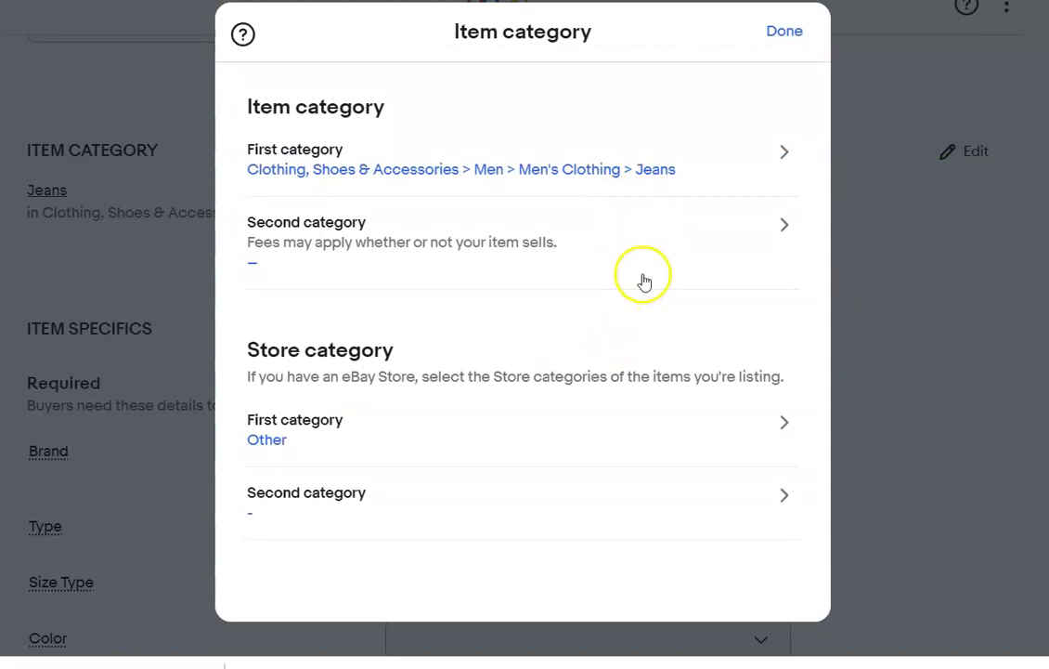
{"action": "left_click", "coordinate": [773, 165]}
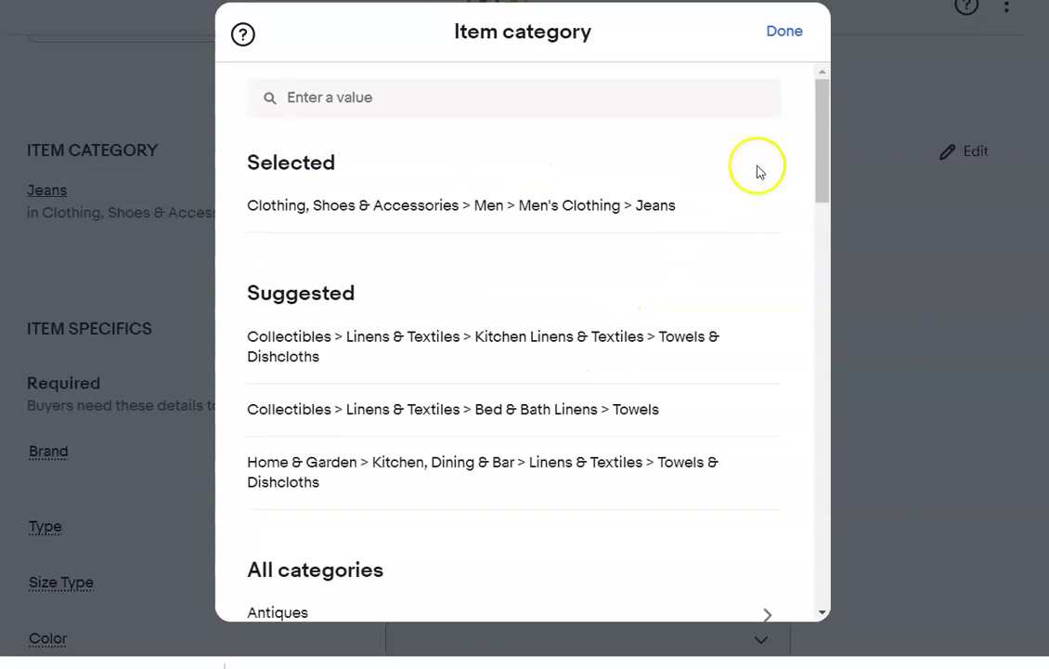
{"action": "left_click", "coordinate": [501, 336]}
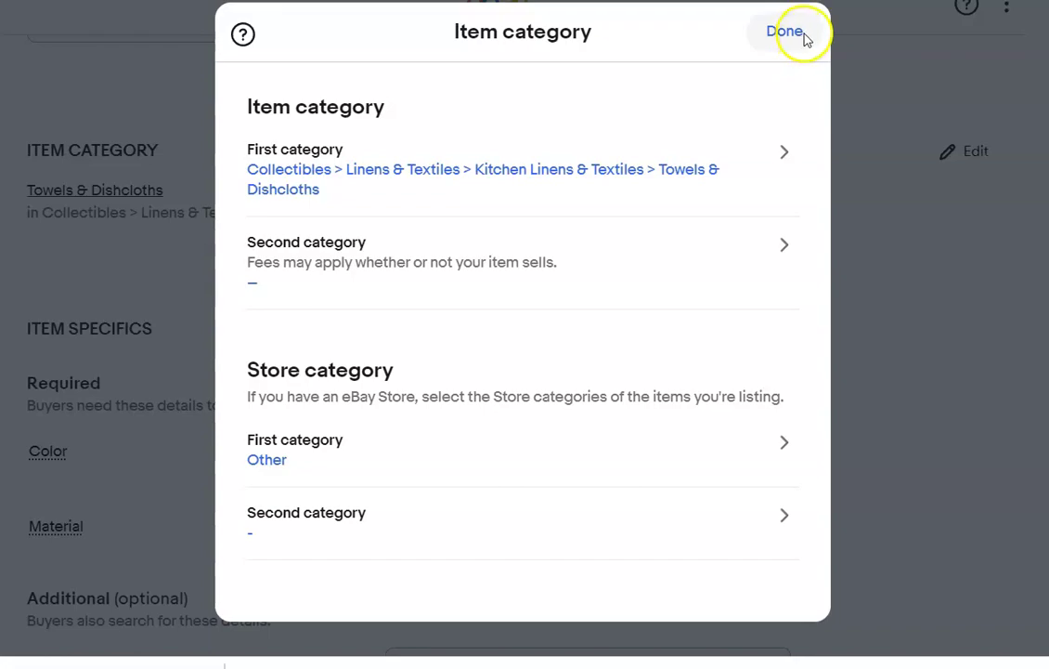
{"action": "left_click", "coordinate": [800, 35]}
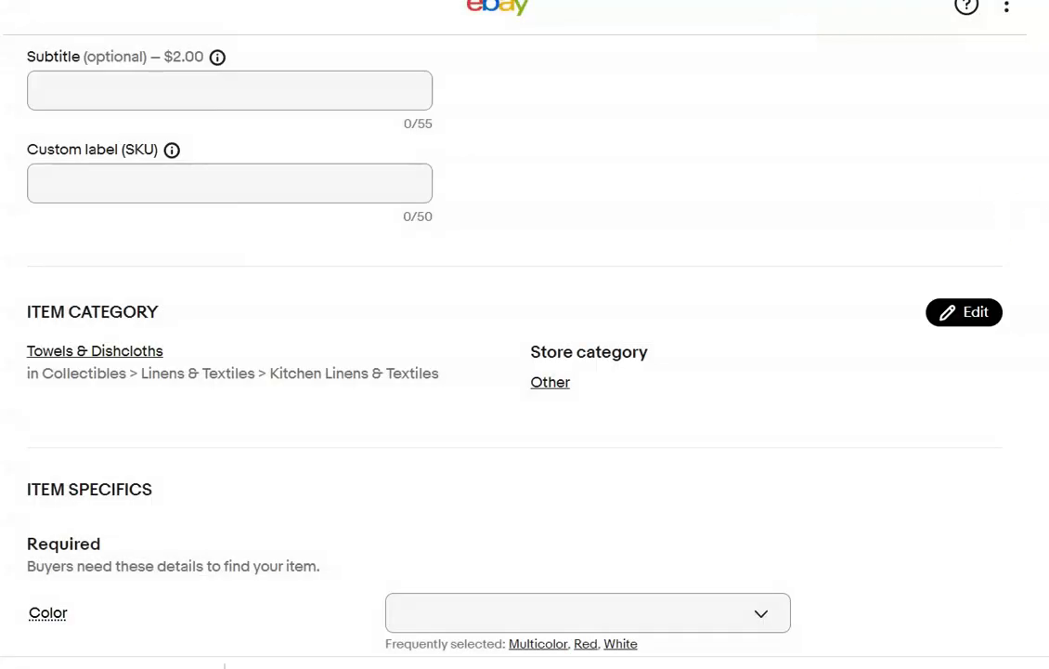
Fill in the required item specifics with Multicolor as the color and Cotton as the material.
{"action": "scroll", "coordinate": [525, 371], "scroll_direction": "down", "scroll_amount": 5}
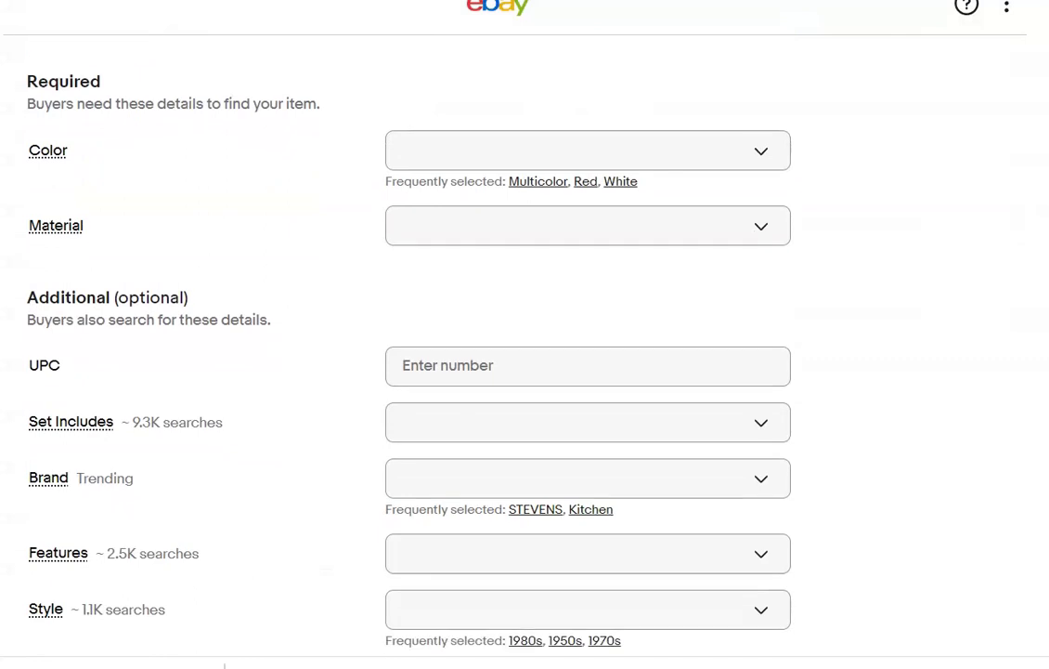
{"action": "scroll", "coordinate": [525, 371], "scroll_direction": "down", "scroll_amount": 1}
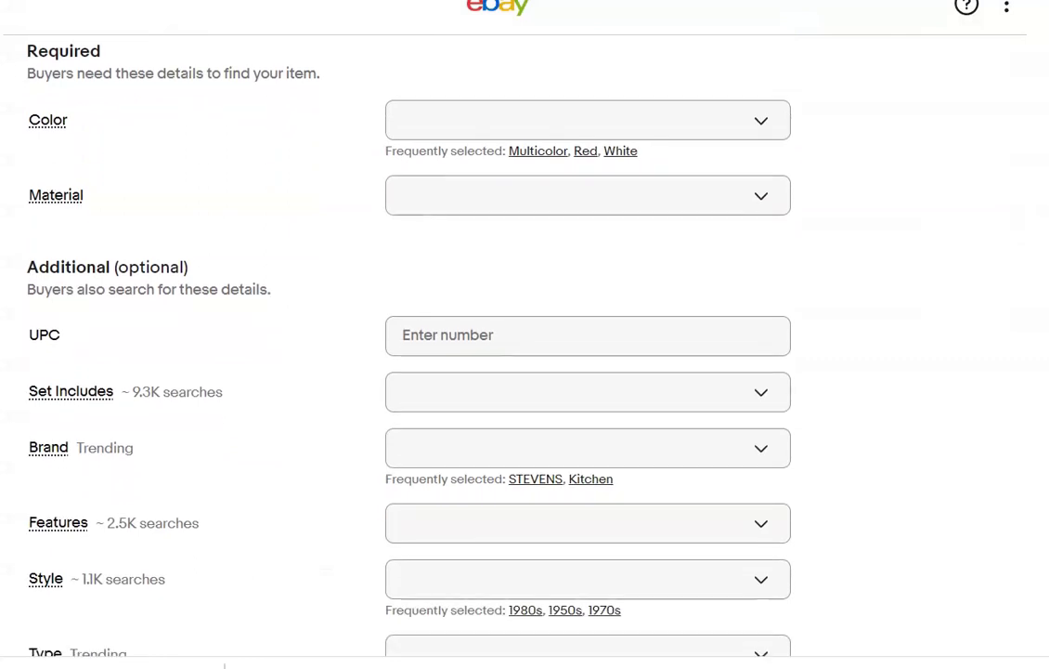
{"action": "left_click", "coordinate": [553, 154]}
{"action": "left_click", "coordinate": [769, 178]}
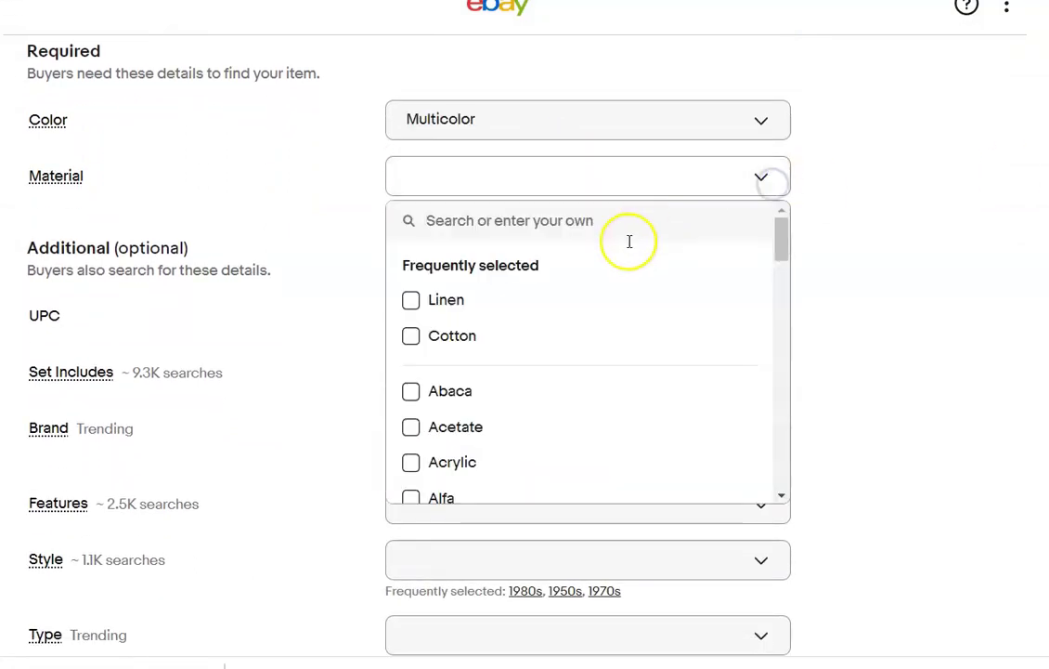
{"action": "left_click", "coordinate": [412, 335]}
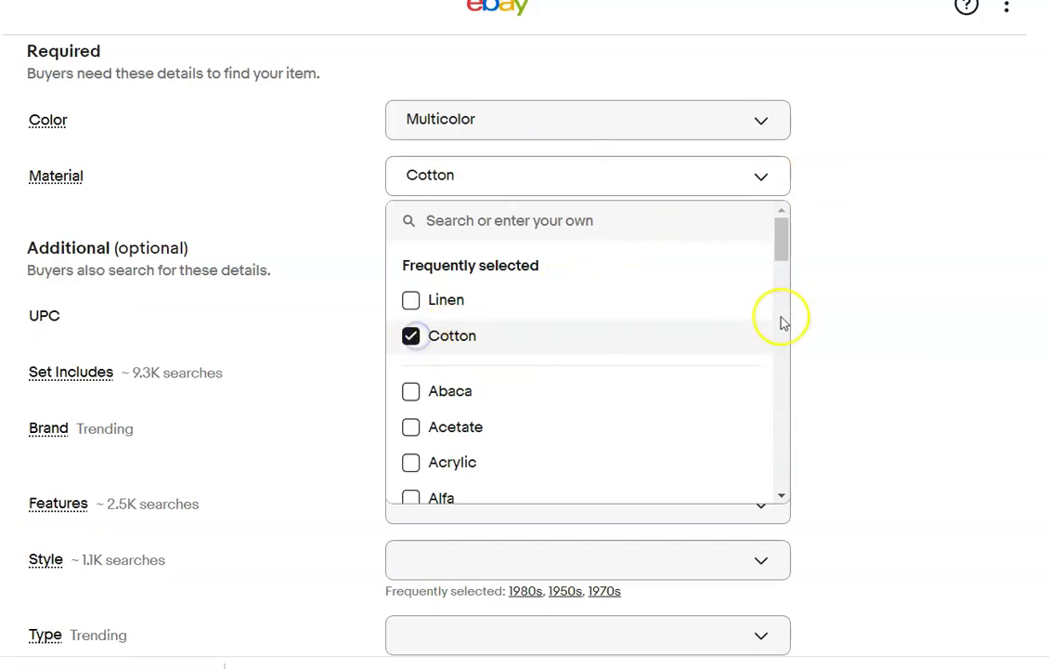
{"action": "key", "text": "Escape"}
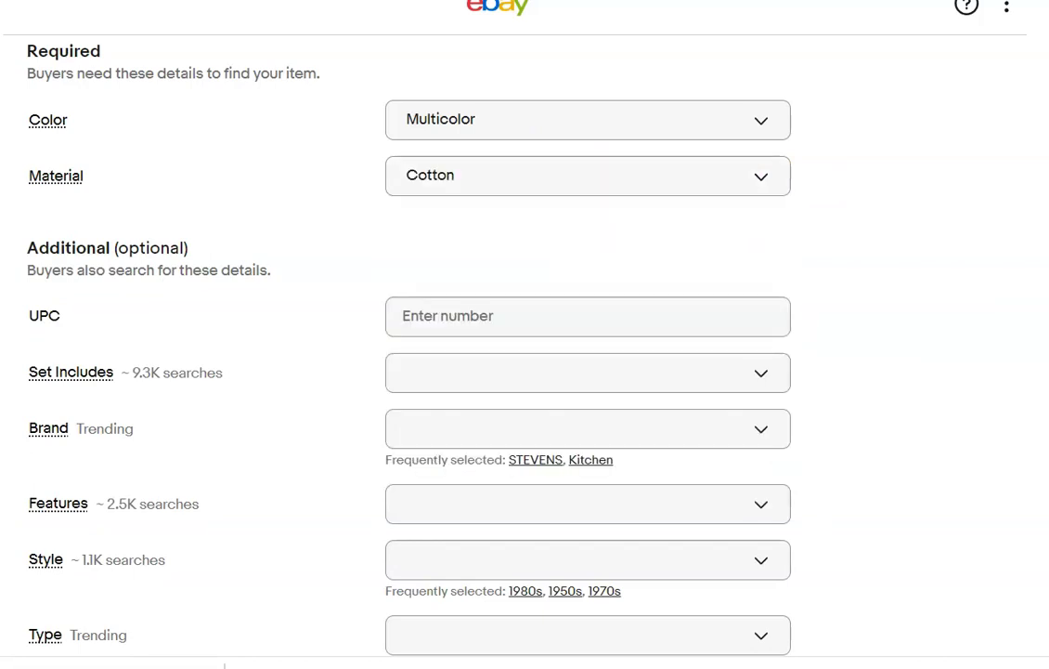
Set the towels' item condition to Pre-owned and enter the condition description "No rips or stains".
{"action": "scroll", "coordinate": [525, 371], "scroll_direction": "down", "scroll_amount": 5}
{"action": "scroll", "coordinate": [525, 371], "scroll_direction": "down", "scroll_amount": 3}
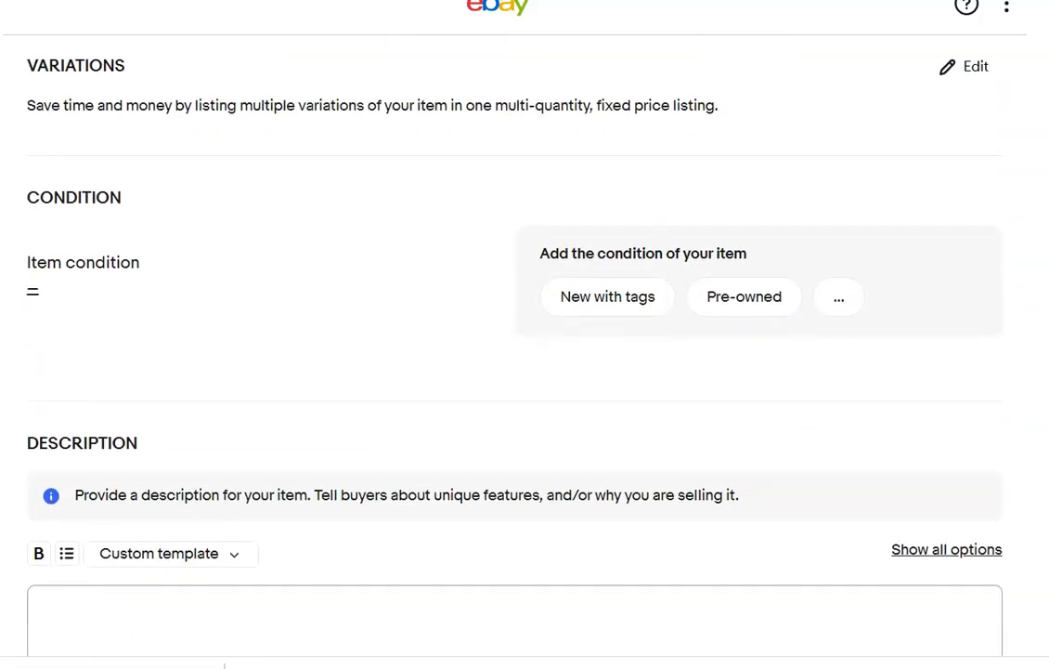
{"action": "left_click", "coordinate": [763, 305]}
{"action": "left_click", "coordinate": [390, 331]}
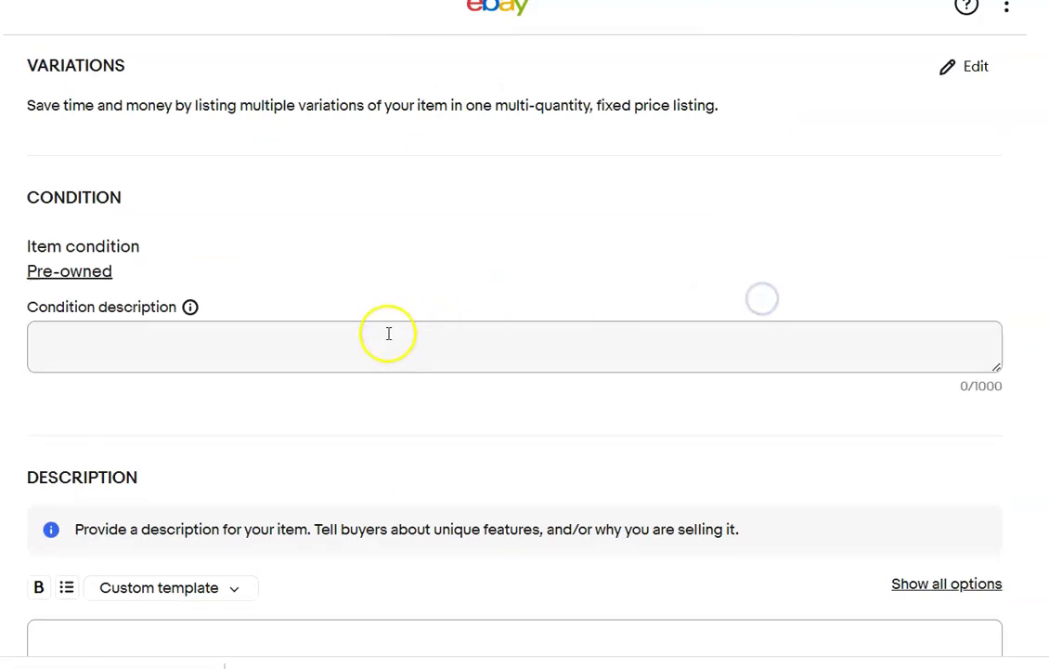
{"action": "type", "text": "No r"}
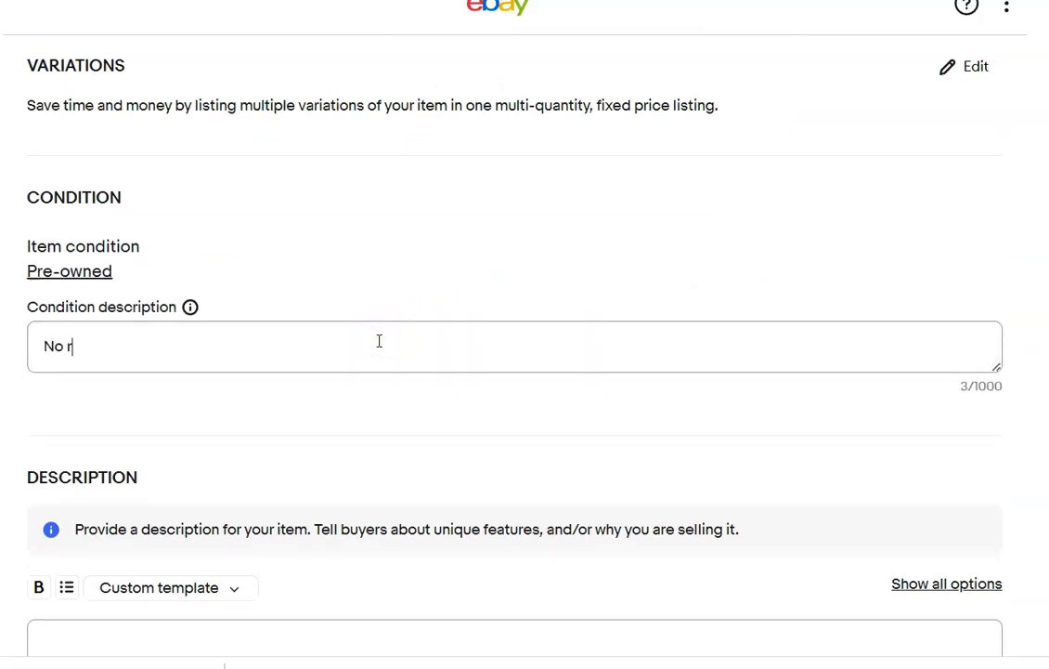
{"action": "type", "text": "stains"}
Enter "Please refer to photos" as the item description of the towel listing.
{"action": "left_click", "coordinate": [312, 639]}
{"action": "type", "text": "Pl"}
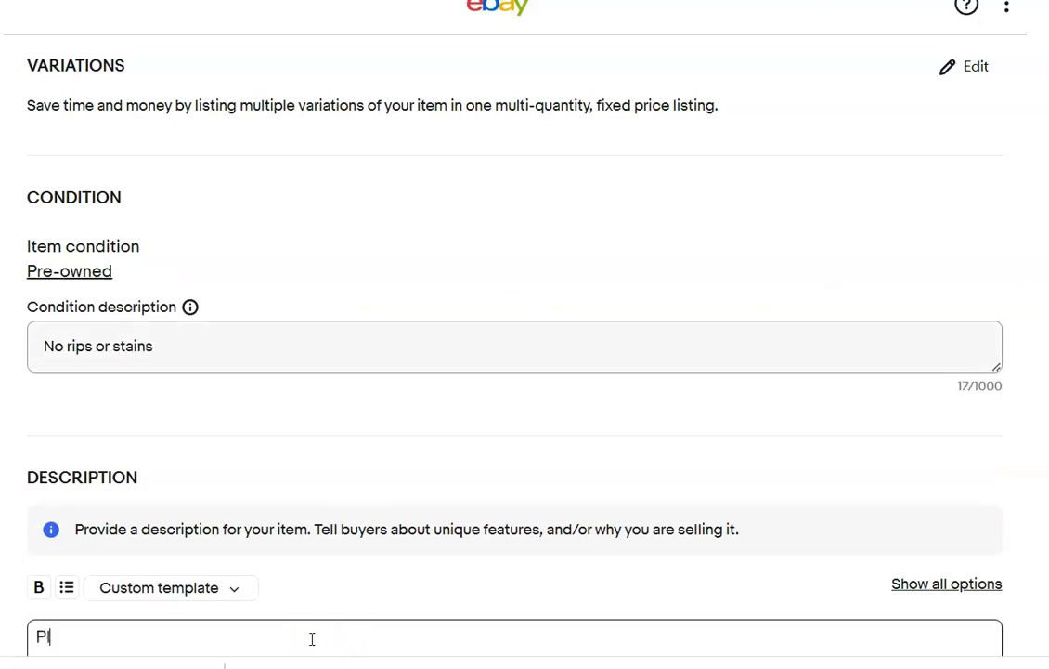
{"action": "type", "text": "ease refer "}
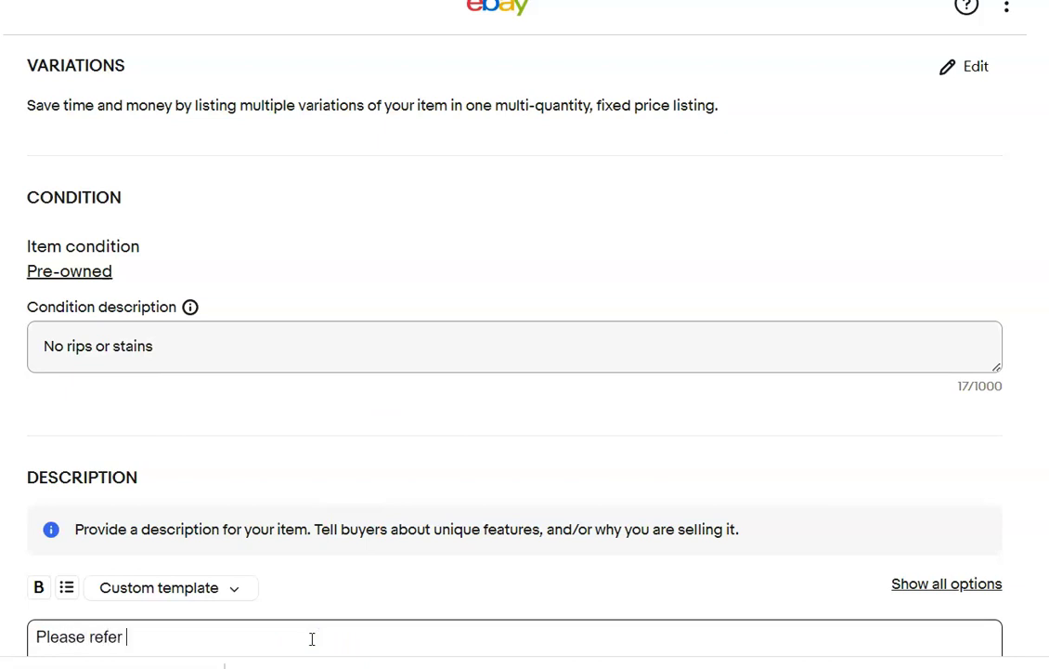
{"action": "type", "text": "to photos"}
Set the Buy It Now price of the towel listing to $20.00.
{"action": "scroll", "coordinate": [524, 371], "scroll_direction": "down", "scroll_amount": 9}
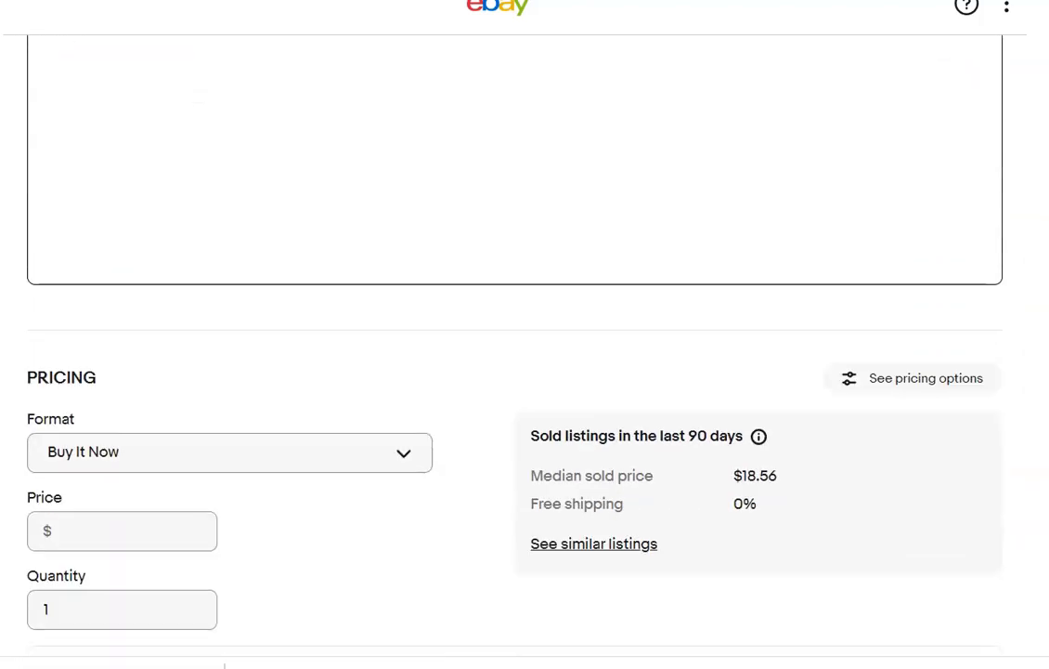
{"action": "scroll", "coordinate": [524, 372], "scroll_direction": "down", "scroll_amount": 1}
{"action": "left_click", "coordinate": [140, 228]}
{"action": "type", "text": "10.00"}
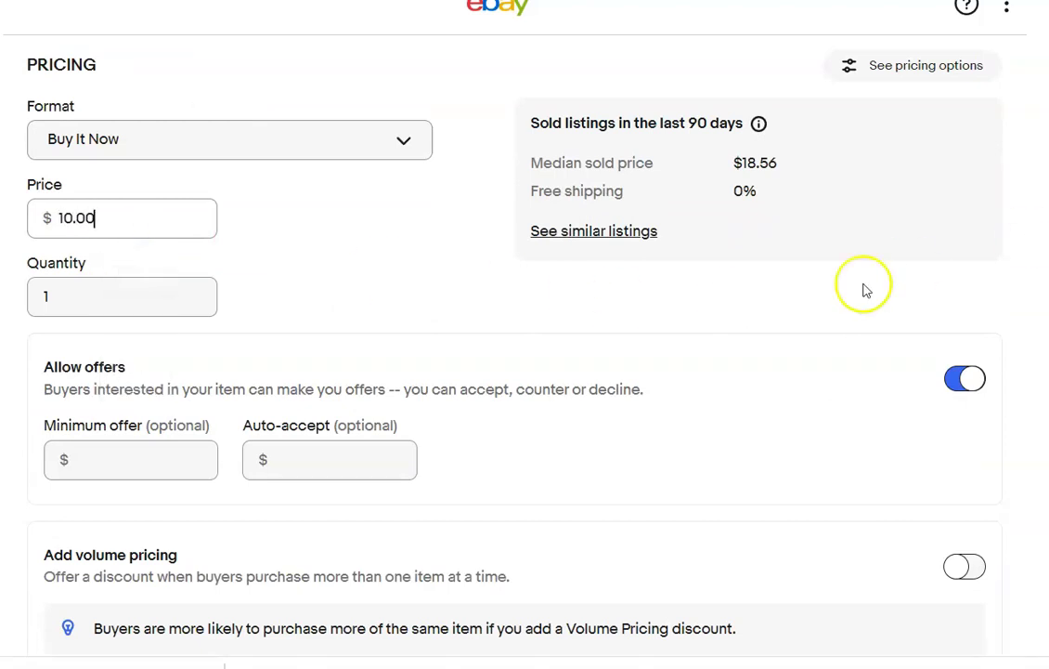
{"action": "key", "text": "BackSpace"}
{"action": "key", "text": "BackSpace"}
{"action": "key", "text": "BackSpace"}
{"action": "key", "text": "BackSpace"}
{"action": "key", "text": "BackSpace"}
{"action": "type", "text": "20.00"}
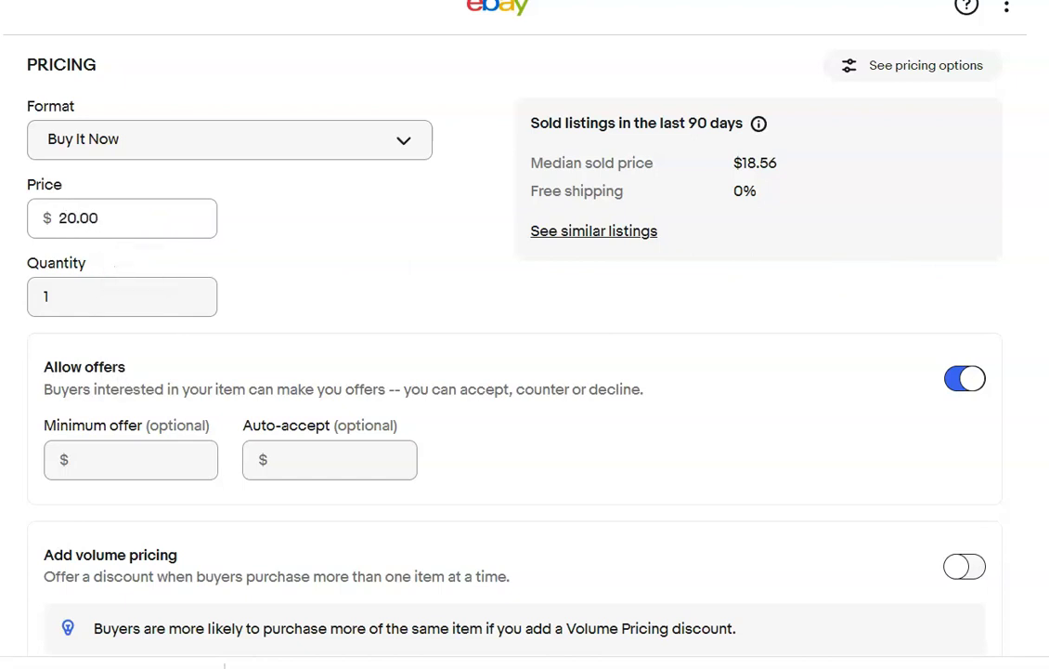
Set the package weight to 13 oz and the package dimensions to 13 by 9 by 3 inches.
{"action": "scroll", "coordinate": [525, 353], "scroll_direction": "down", "scroll_amount": 8}
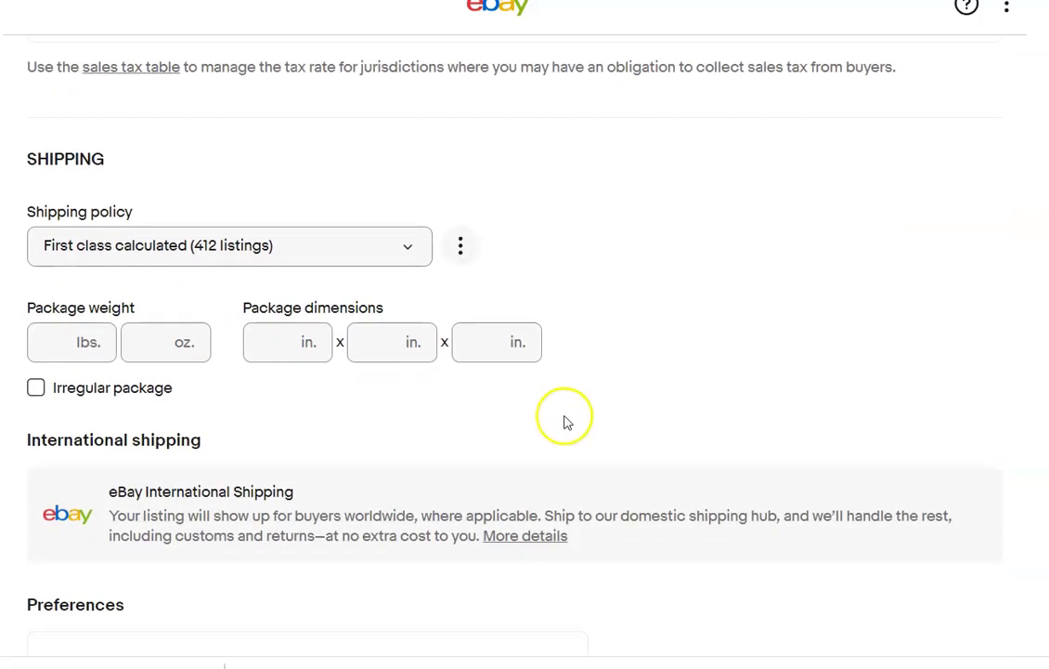
{"action": "left_click", "coordinate": [152, 342]}
{"action": "type", "text": "13"}
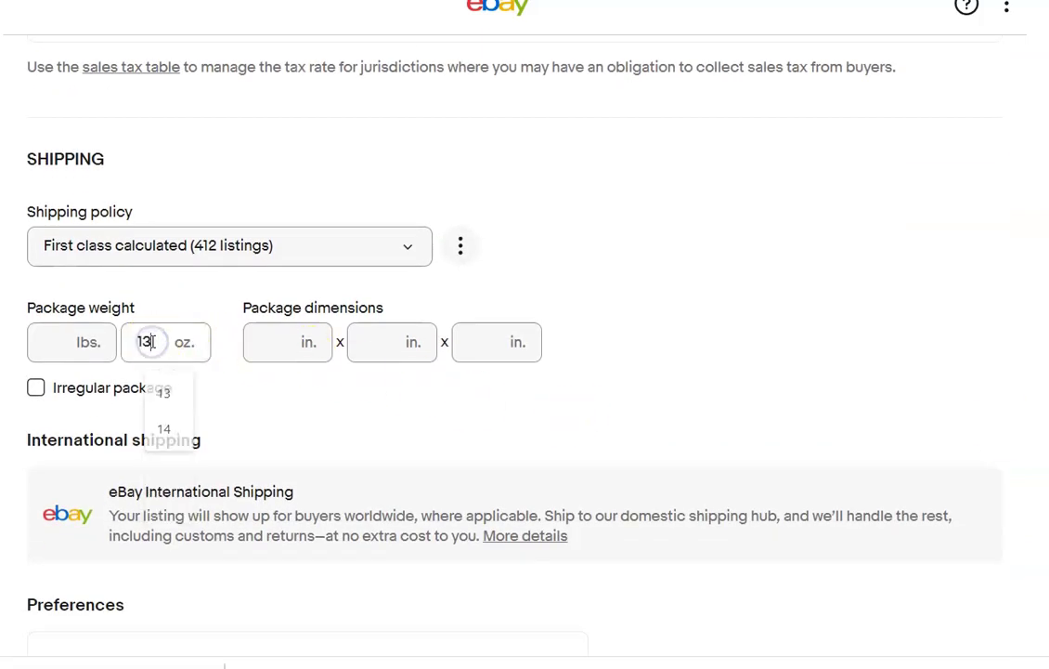
{"action": "left_click", "coordinate": [262, 343]}
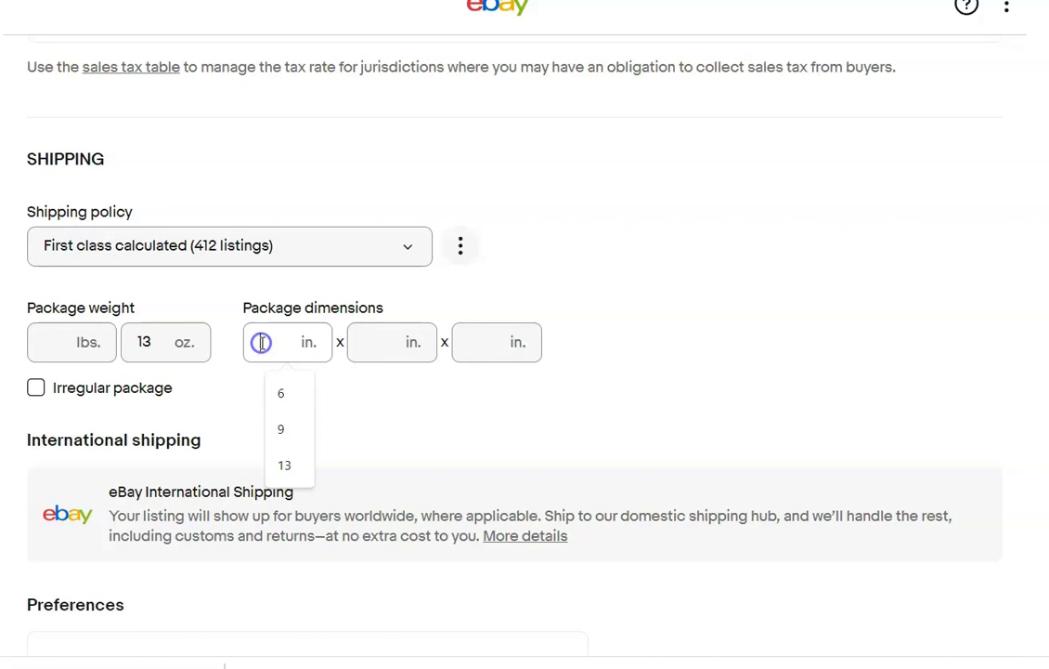
{"action": "type", "text": "13"}
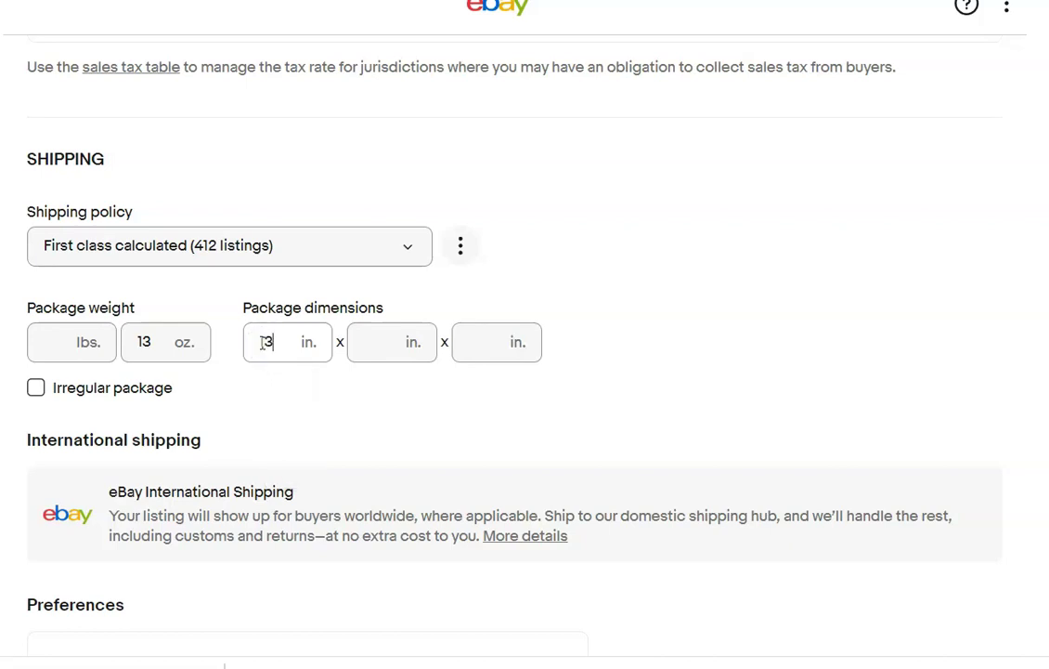
{"action": "left_click", "coordinate": [353, 441]}
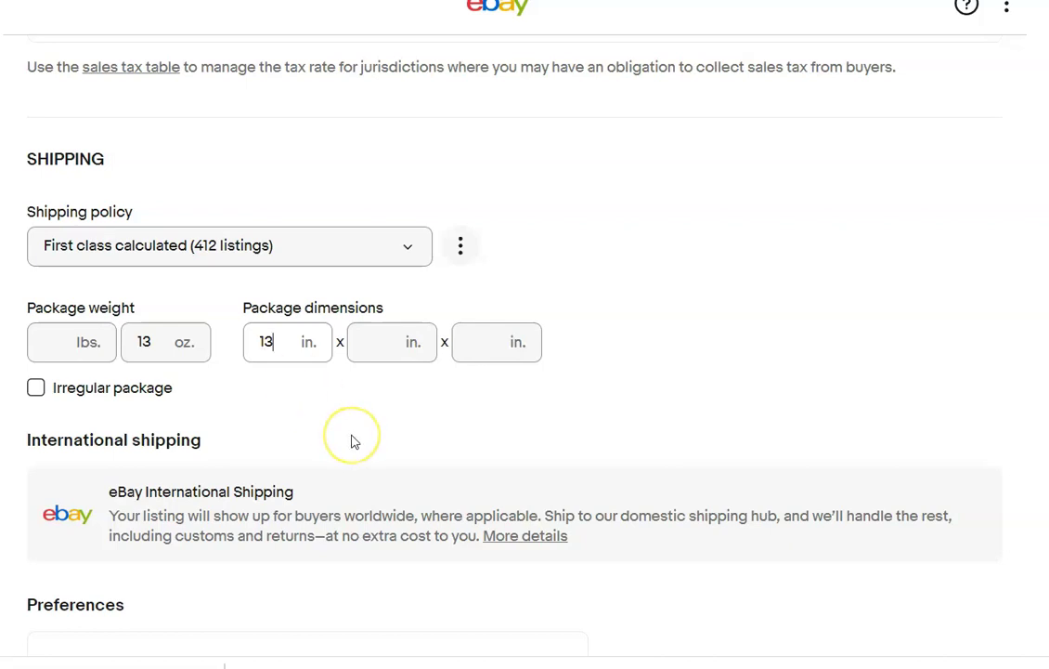
{"action": "key", "text": "Tab"}
{"action": "type", "text": "9"}
{"action": "key", "text": "Tab"}
{"action": "type", "text": "3"}
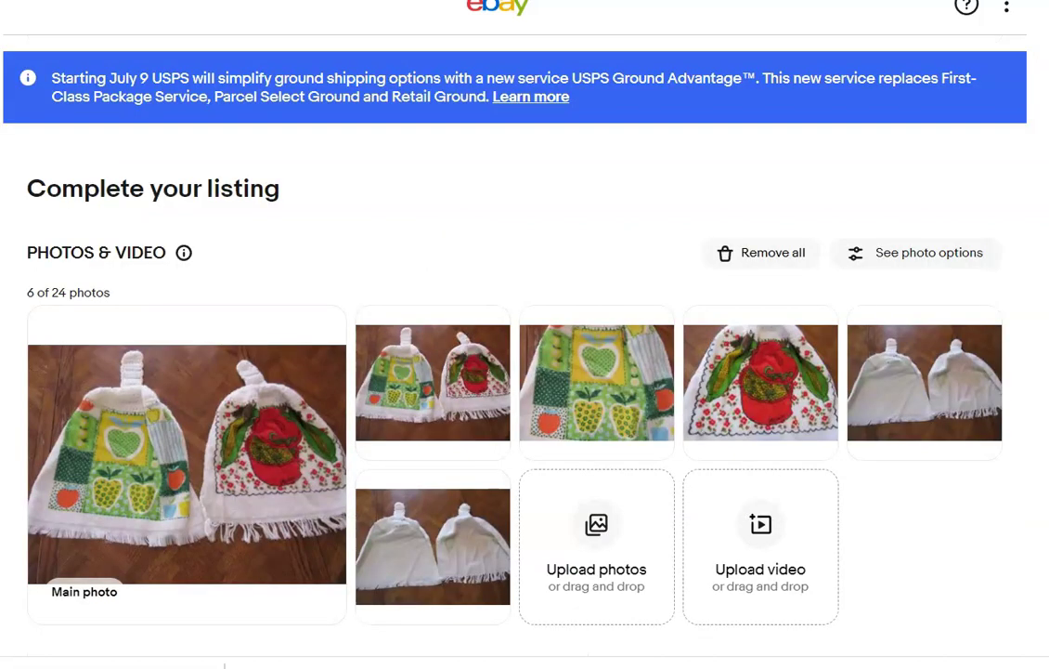
Title the next listing, for the two hanging towels, "Lot of 2 Vintage Hanging Dish Towels".
{"action": "scroll", "coordinate": [525, 371], "scroll_direction": "down", "scroll_amount": 5}
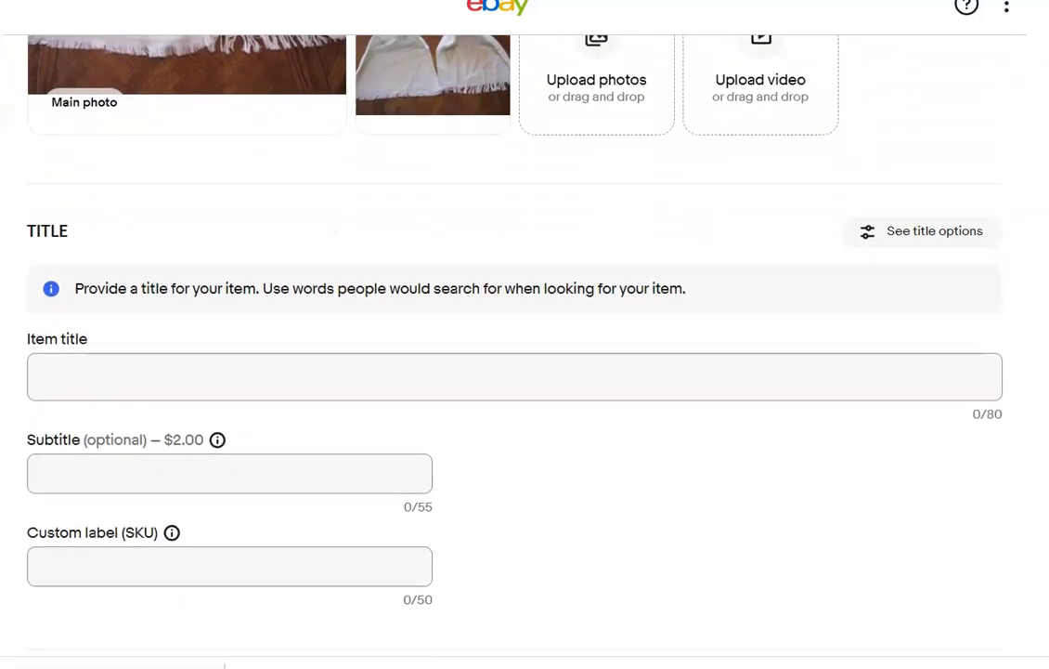
{"action": "left_click", "coordinate": [637, 368]}
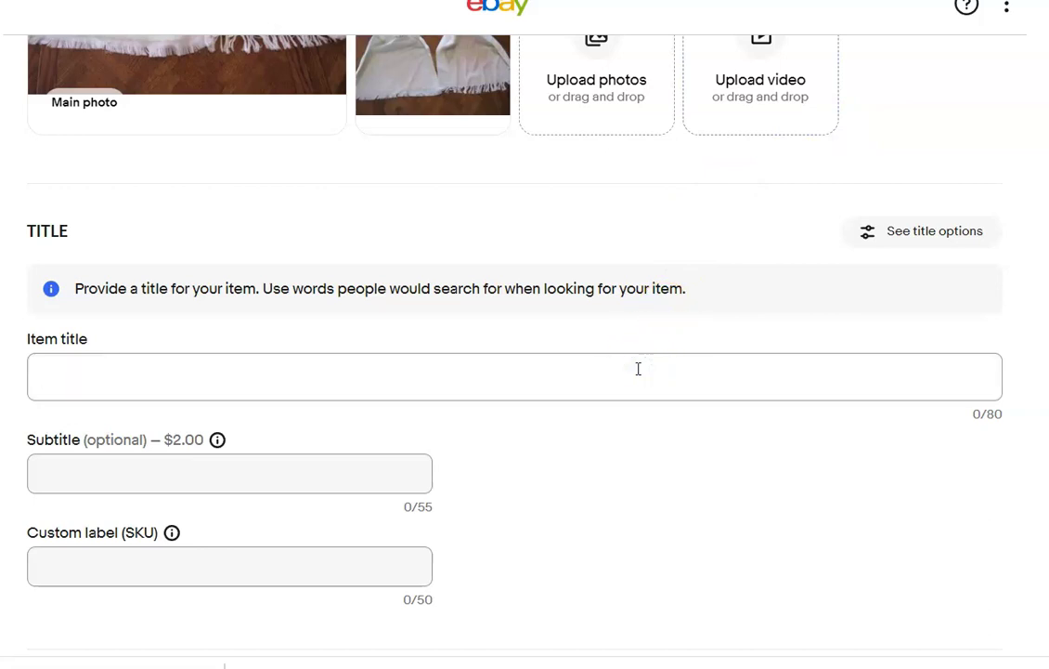
{"action": "type", "text": "Lot of 2 Vintage hanging"}
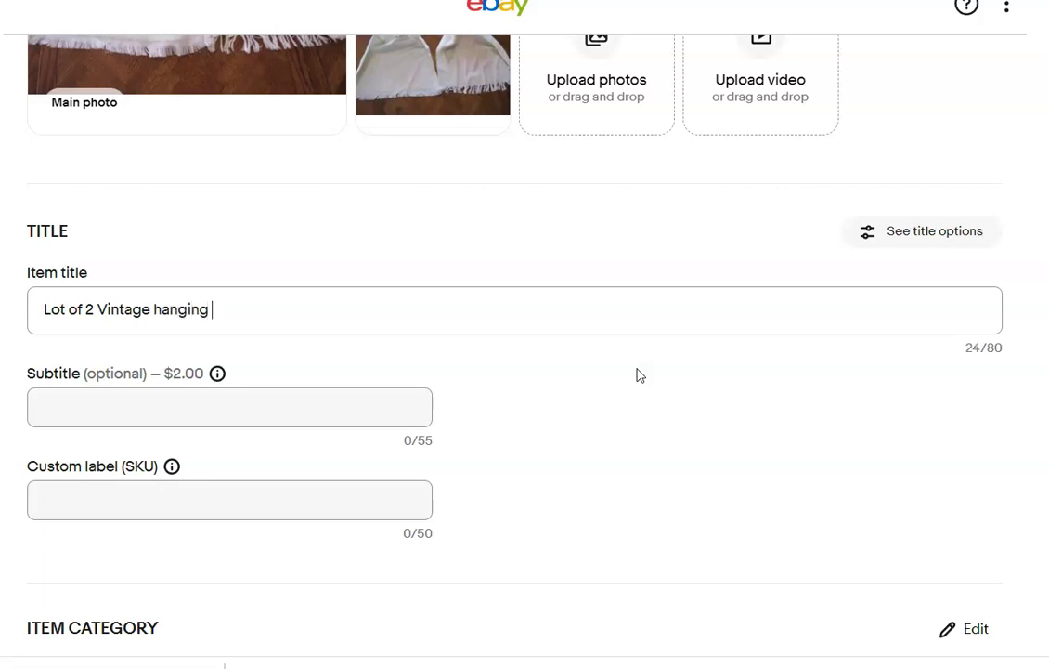
{"action": "key", "text": "BackSpace"}
{"action": "key", "text": "BackSpace"}
{"action": "key", "text": "BackSpace"}
{"action": "key", "text": "BackSpace"}
{"action": "key", "text": "BackSpace"}
{"action": "key", "text": "BackSpace"}
{"action": "key", "text": "BackSpace"}
{"action": "key", "text": "BackSpace"}
{"action": "type", "text": "Han"}
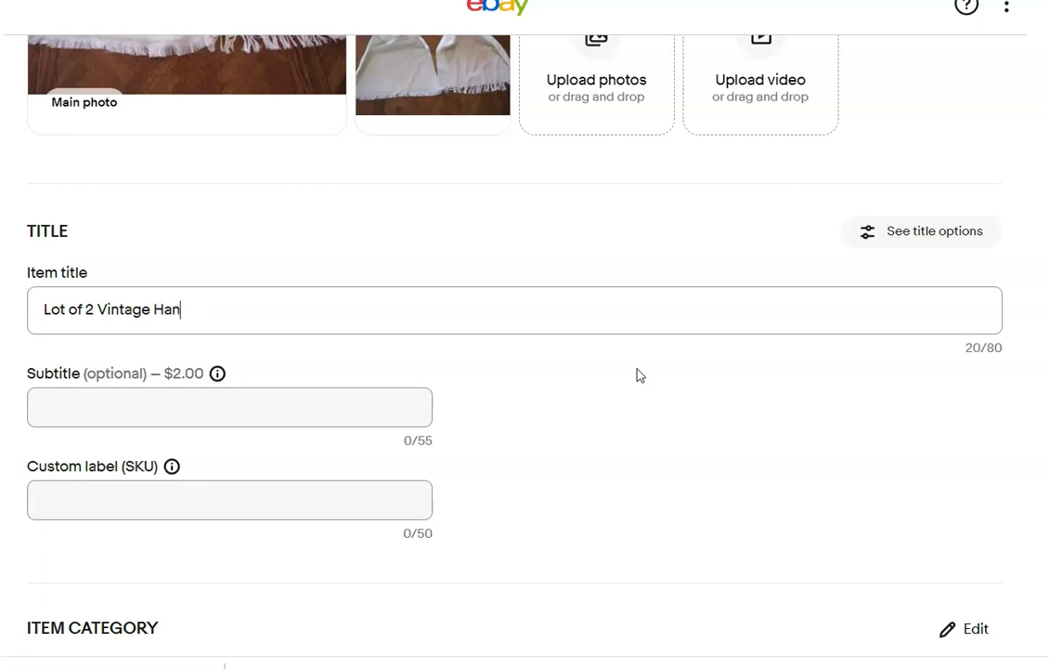
{"action": "type", "text": "ging Dish Towels"}
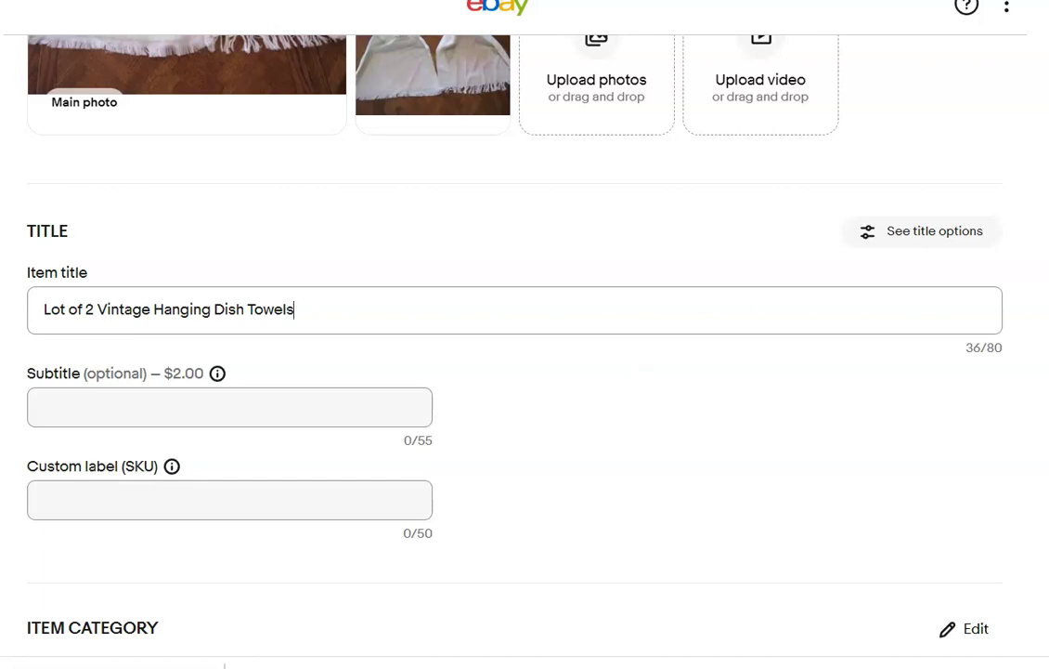
Check the towel photos for their motifs and append "Apples and Corn" to the item title.
{"action": "scroll", "coordinate": [524, 353], "scroll_direction": "up", "scroll_amount": 3}
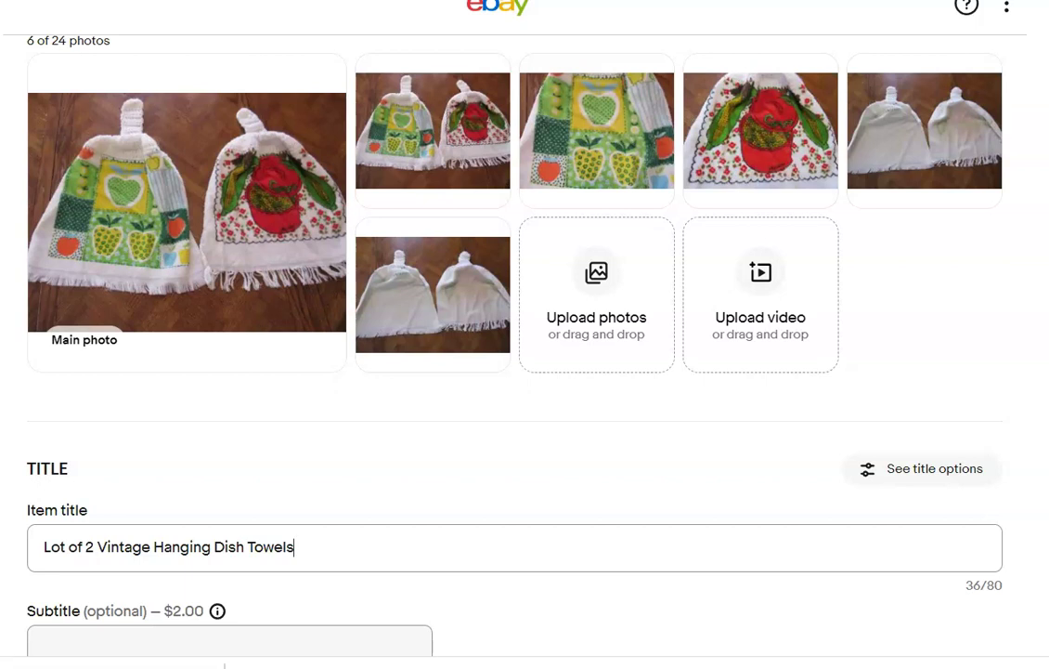
{"action": "scroll", "coordinate": [525, 353], "scroll_direction": "down", "scroll_amount": 3}
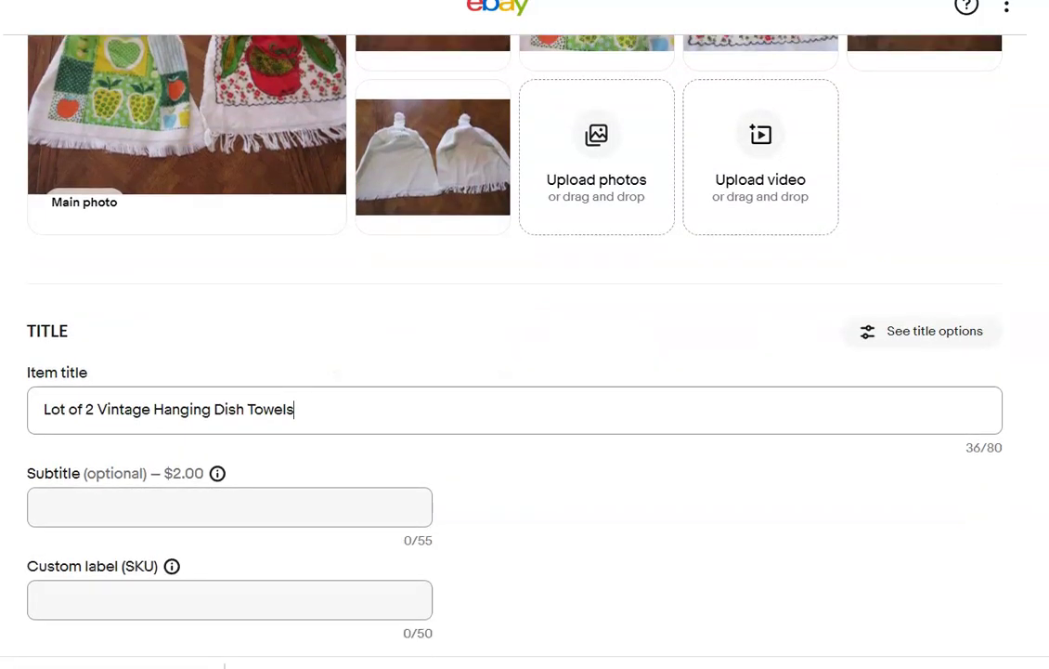
{"action": "type", "text": "Apples and Corn"}
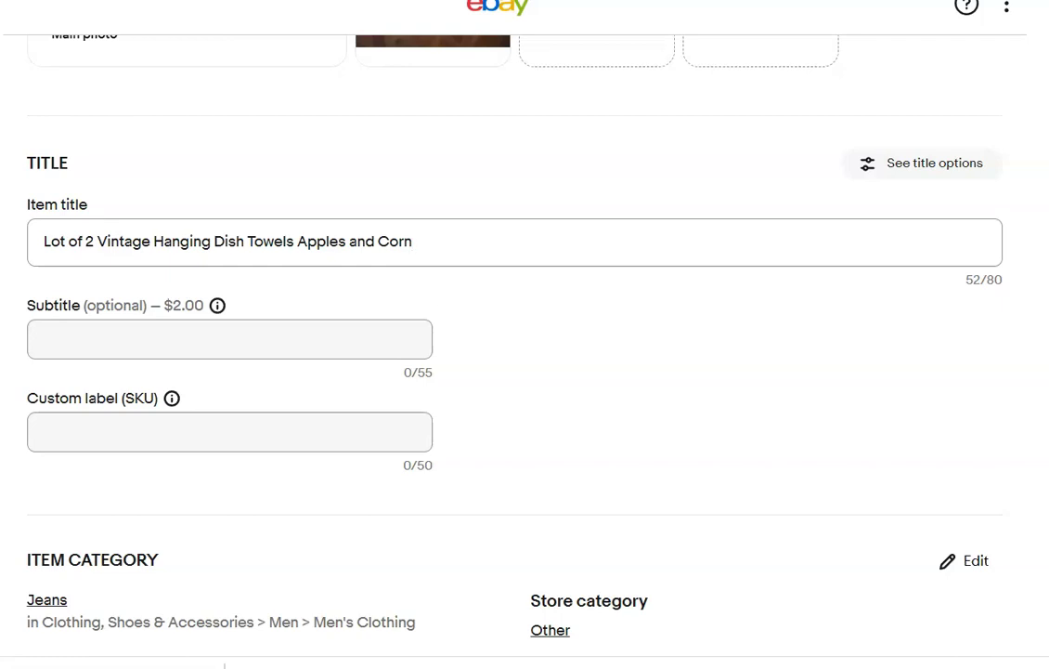
Change the first item category to Home & Garden > Kitchen, Dining & Bar > Linens & Textiles > Towels & Dishcloths.
{"action": "scroll", "coordinate": [978, 243], "scroll_direction": "down", "scroll_amount": 3}
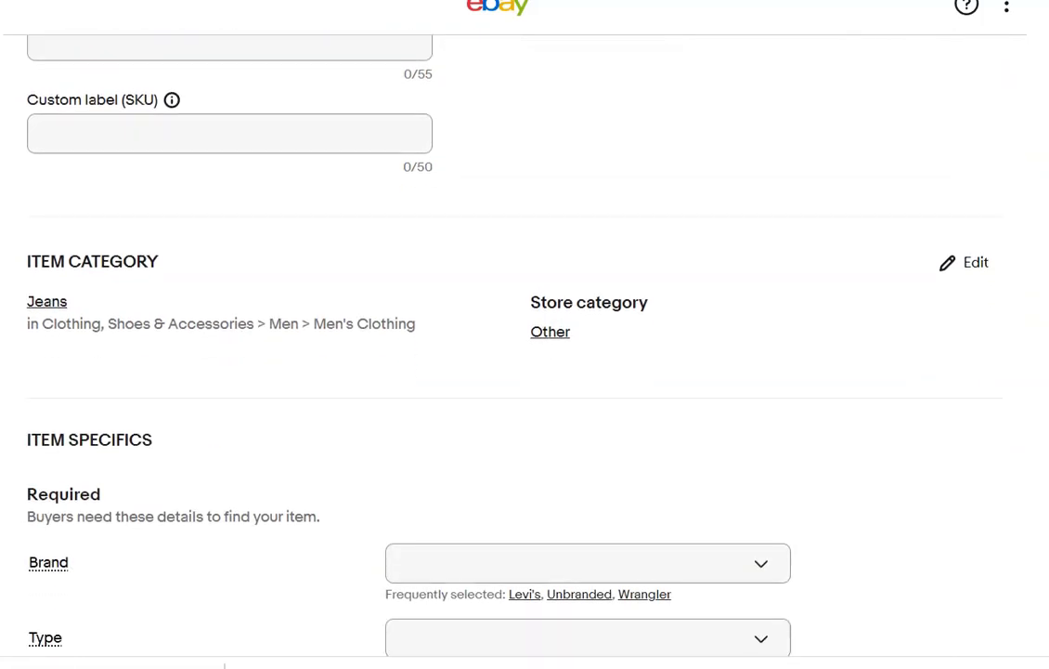
{"action": "left_click", "coordinate": [975, 260]}
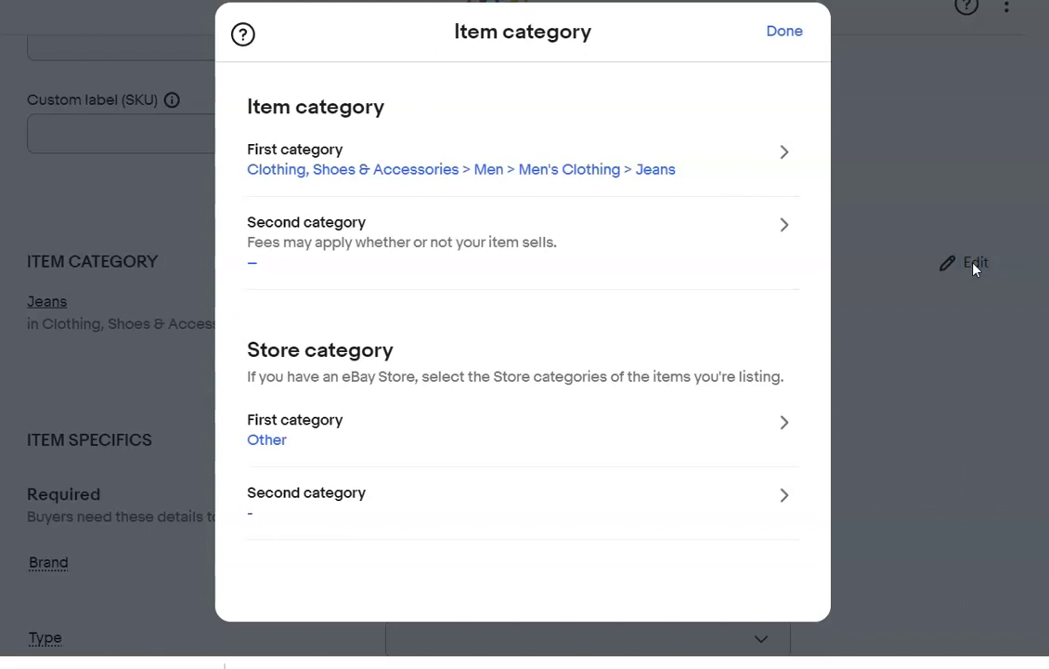
{"action": "left_click", "coordinate": [789, 151]}
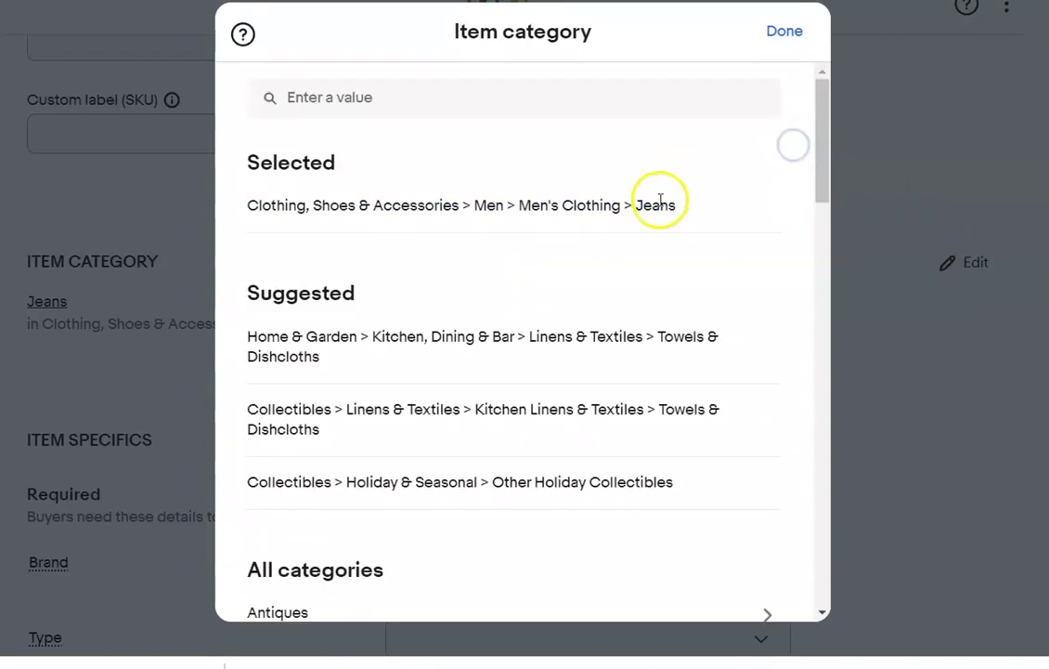
{"action": "left_click", "coordinate": [453, 336]}
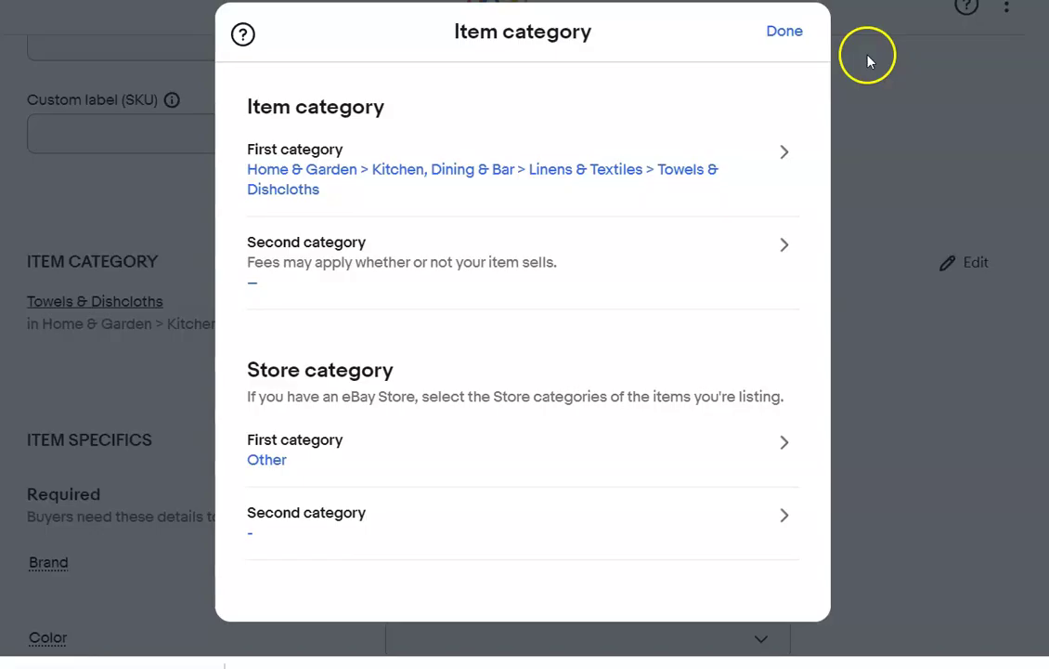
{"action": "left_click", "coordinate": [791, 36]}
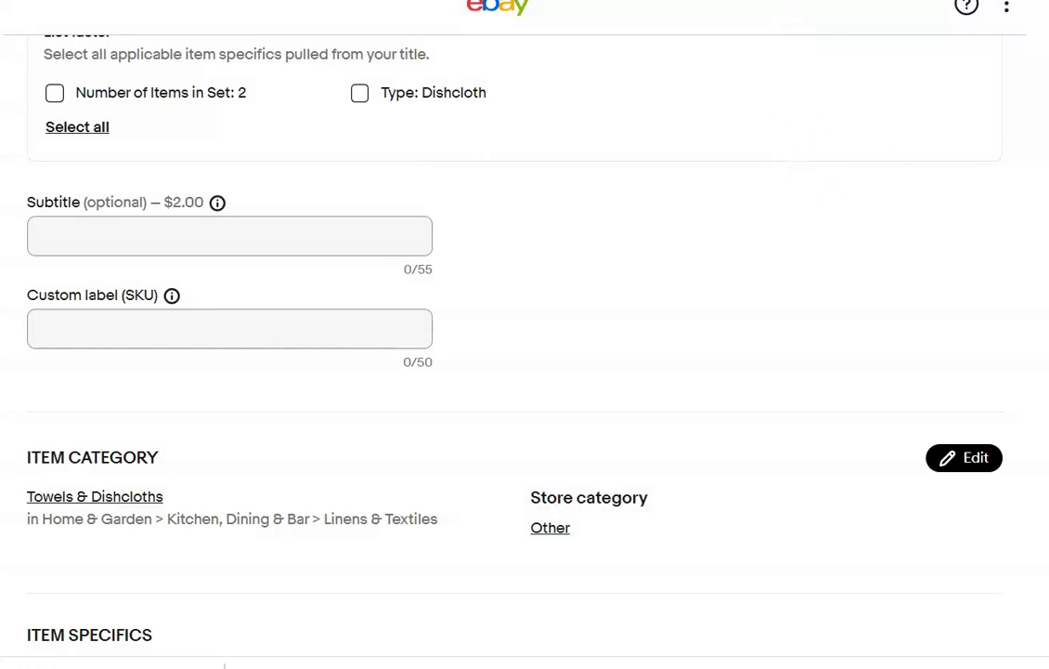
Fill in the required item specifics with brand Unbranded, color Multicolor and material Cotton.
{"action": "scroll", "coordinate": [829, 297], "scroll_direction": "down", "scroll_amount": 5}
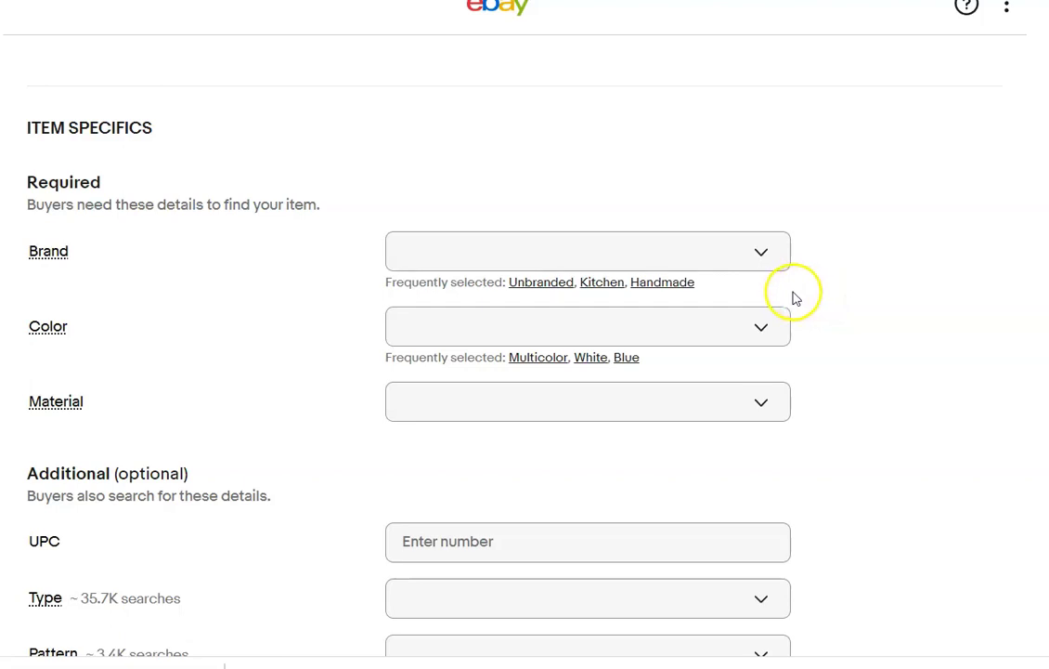
{"action": "left_click", "coordinate": [546, 283]}
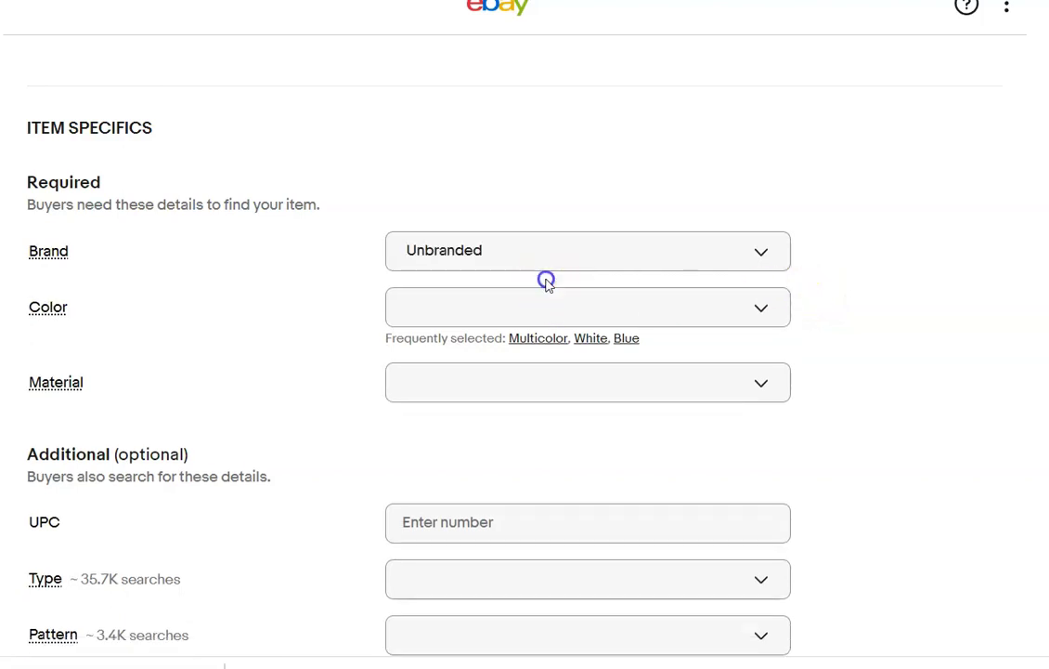
{"action": "left_click", "coordinate": [537, 339]}
{"action": "left_click", "coordinate": [518, 360]}
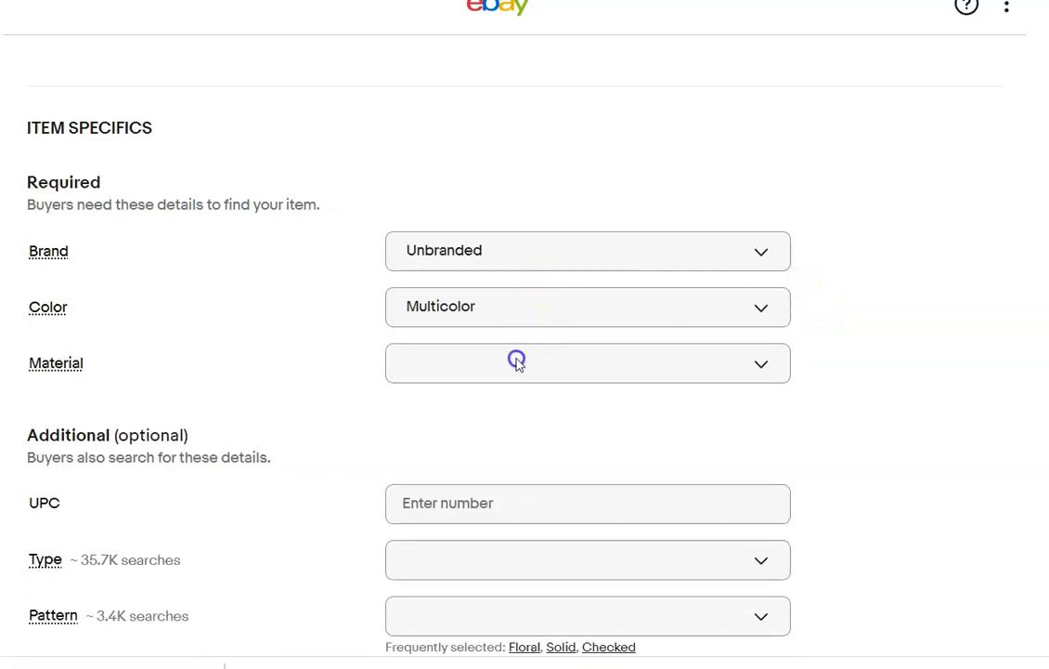
{"action": "left_click", "coordinate": [411, 521]}
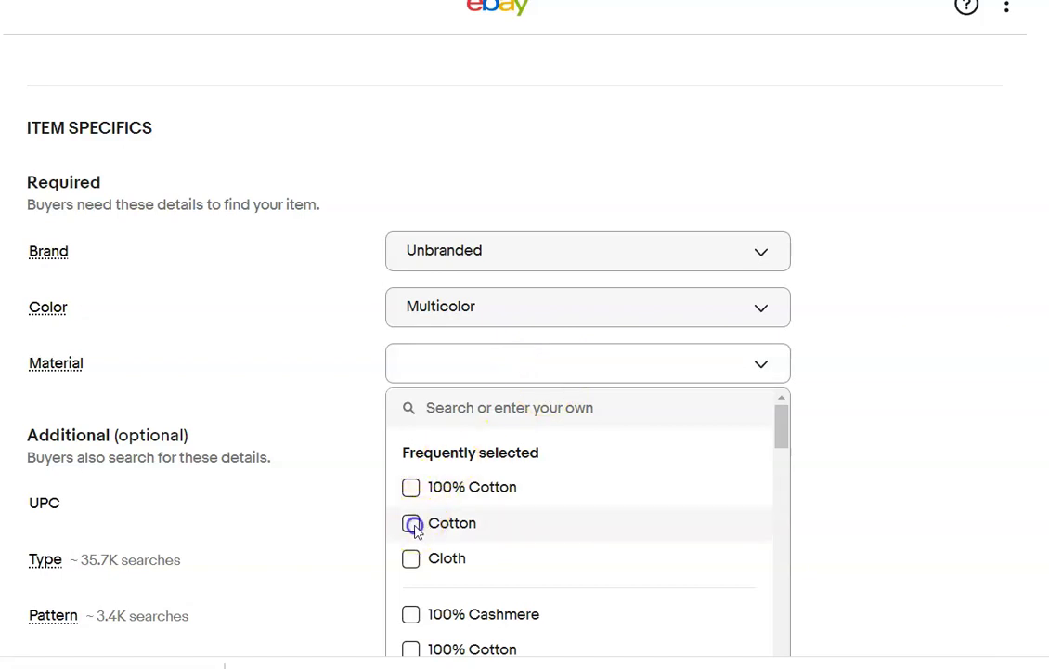
{"action": "left_click", "coordinate": [926, 395]}
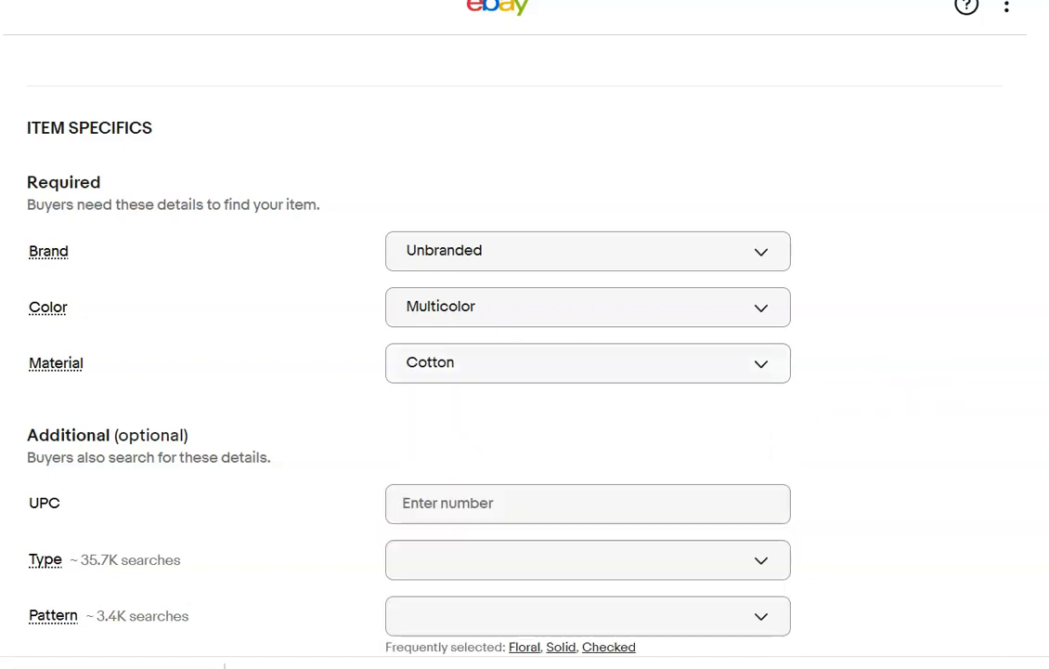
Set the item condition to Pre-owned with the condition description "No rips or stains".
{"action": "scroll", "coordinate": [524, 371], "scroll_direction": "down", "scroll_amount": 10}
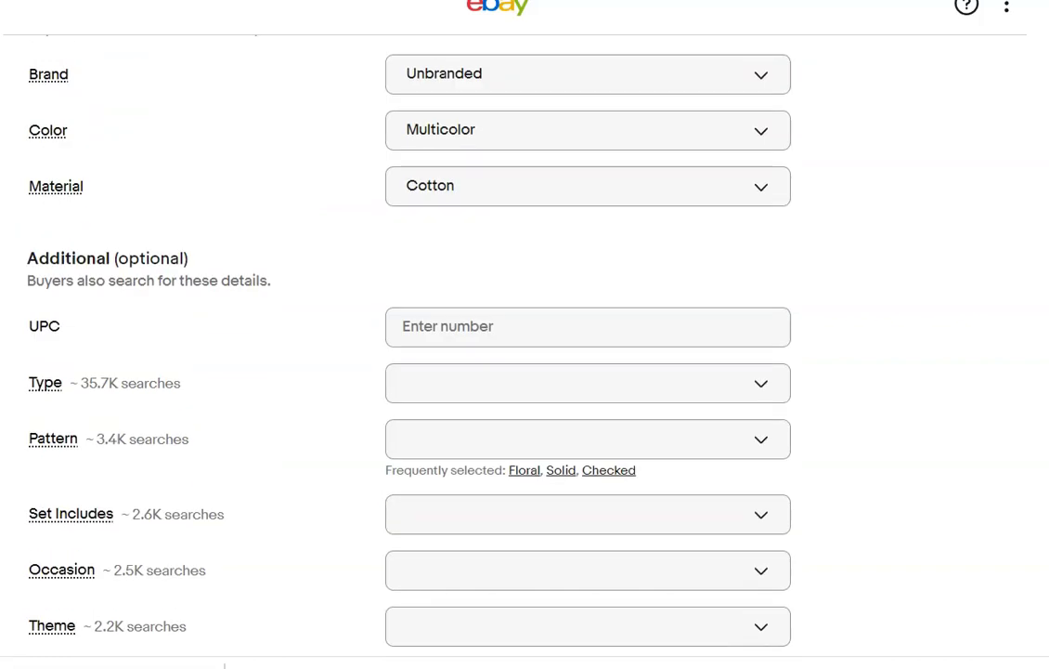
{"action": "scroll", "coordinate": [525, 372], "scroll_direction": "down", "scroll_amount": 1}
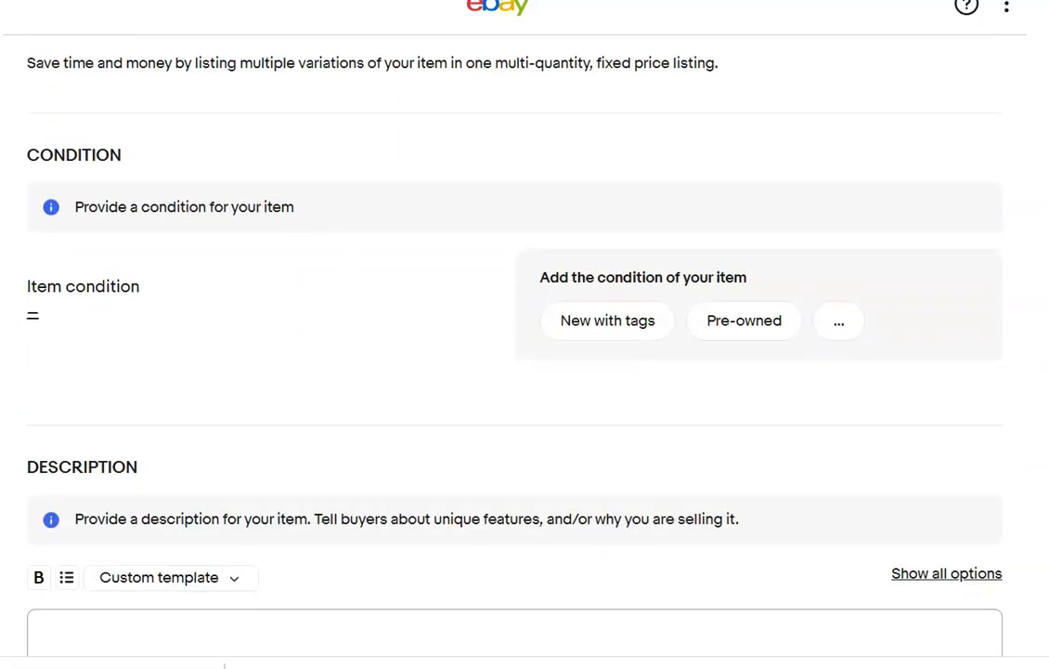
{"action": "left_click", "coordinate": [738, 325]}
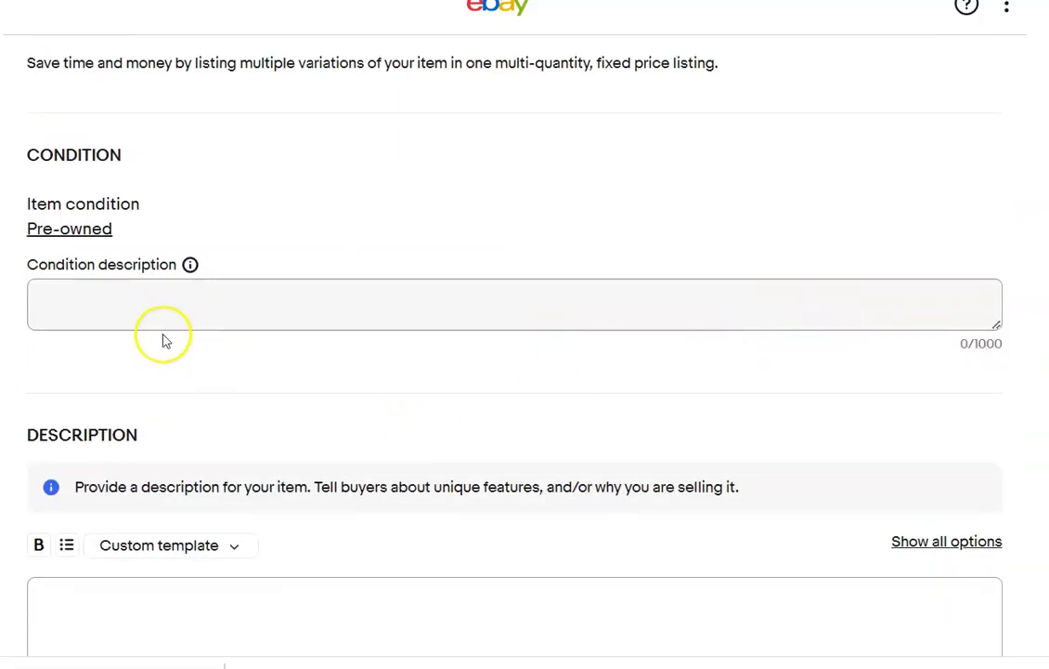
{"action": "left_click", "coordinate": [151, 298]}
{"action": "type", "text": "No "}
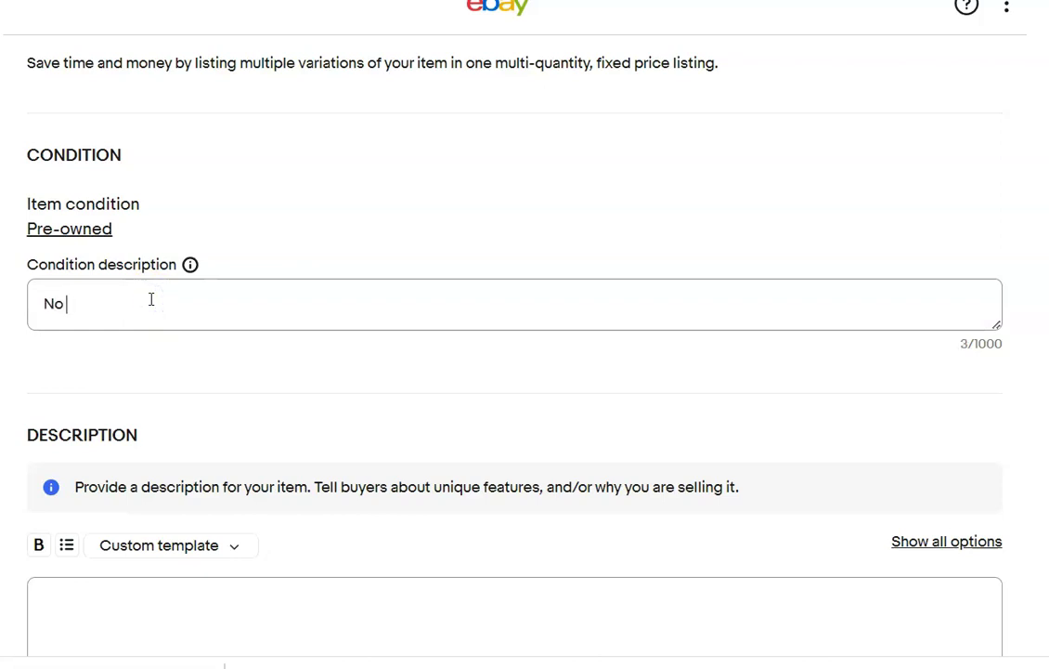
{"action": "type", "text": "rips or stains"}
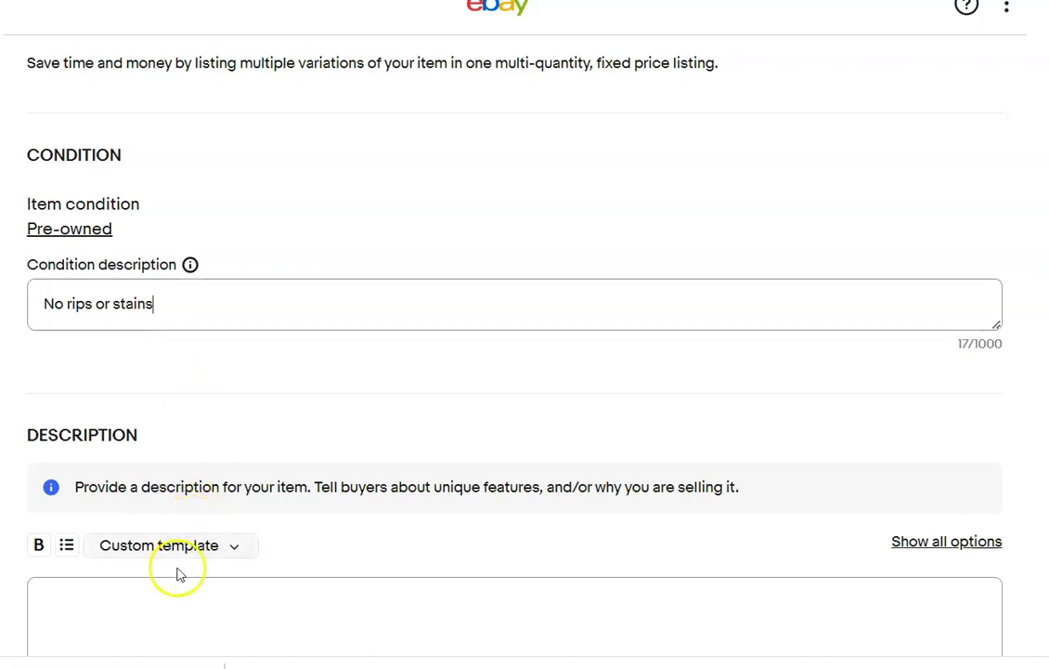
Enter the item description "Please refer to photos, two dish towels.".
{"action": "left_click", "coordinate": [176, 598]}
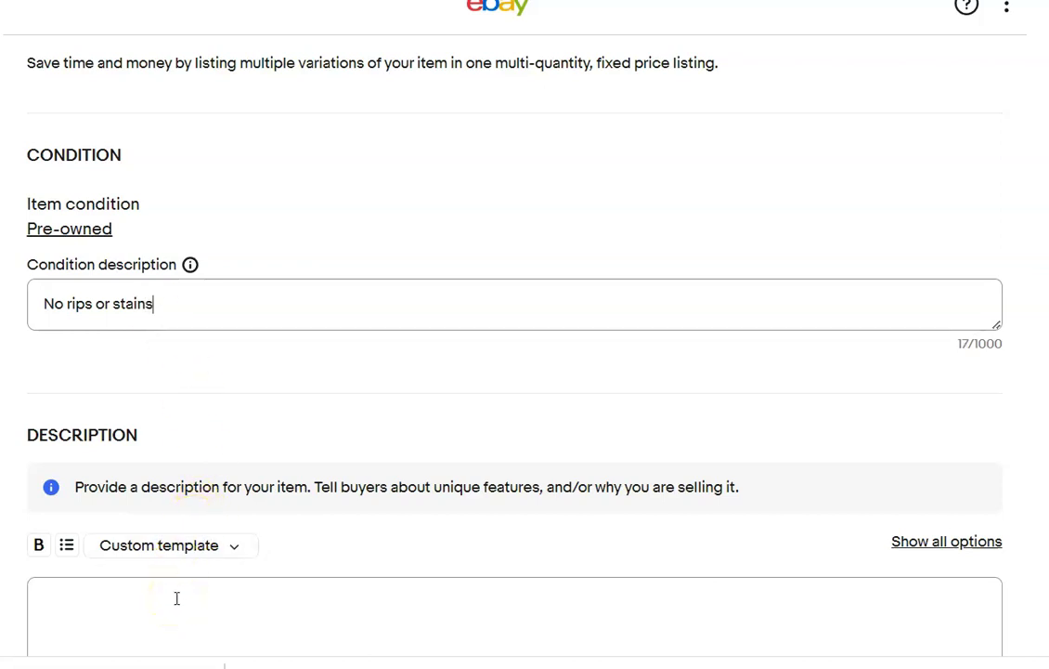
{"action": "left_click", "coordinate": [177, 598]}
{"action": "type", "text": "Please refer to "}
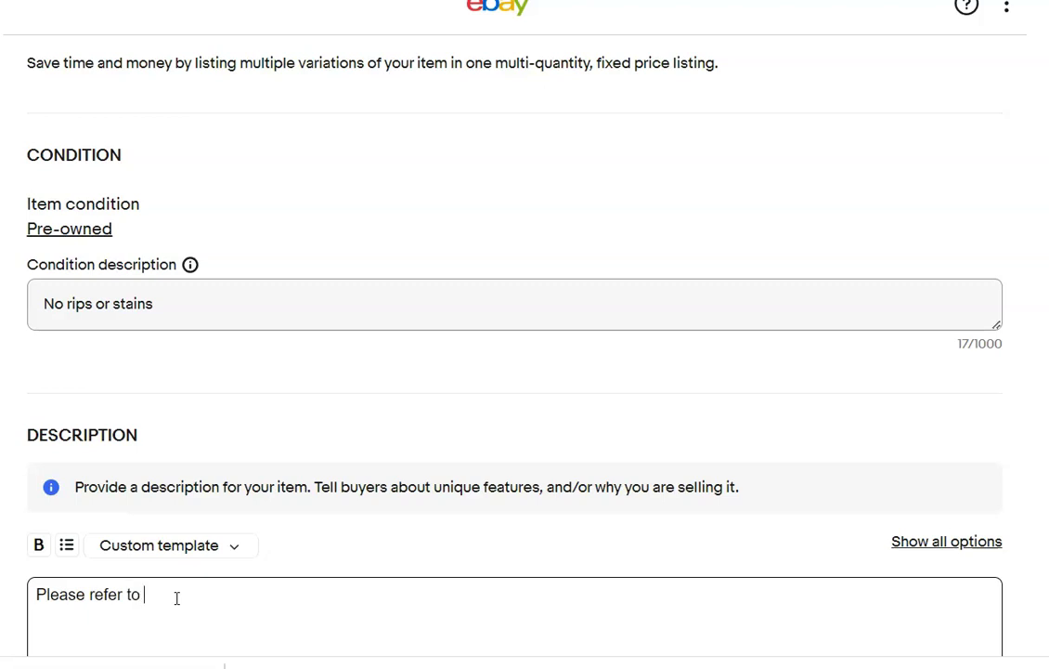
{"action": "type", "text": "photos, two dish tow"}
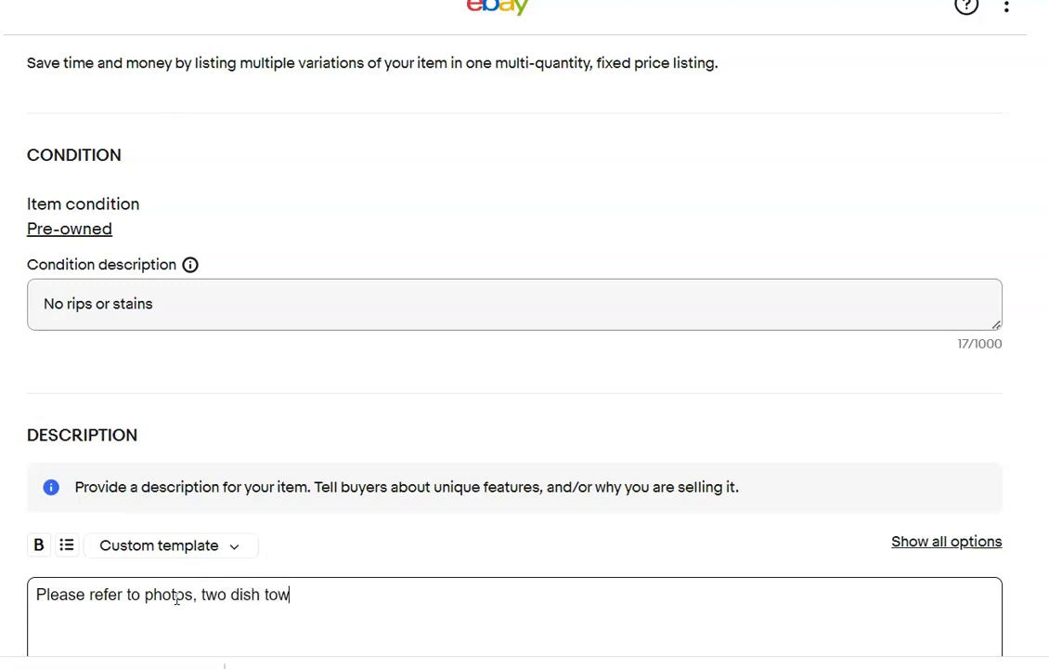
{"action": "type", "text": "els."}
Set the Buy It Now price of the hanging towels listing to $20.00.
{"action": "scroll", "coordinate": [524, 371], "scroll_direction": "down", "scroll_amount": 9}
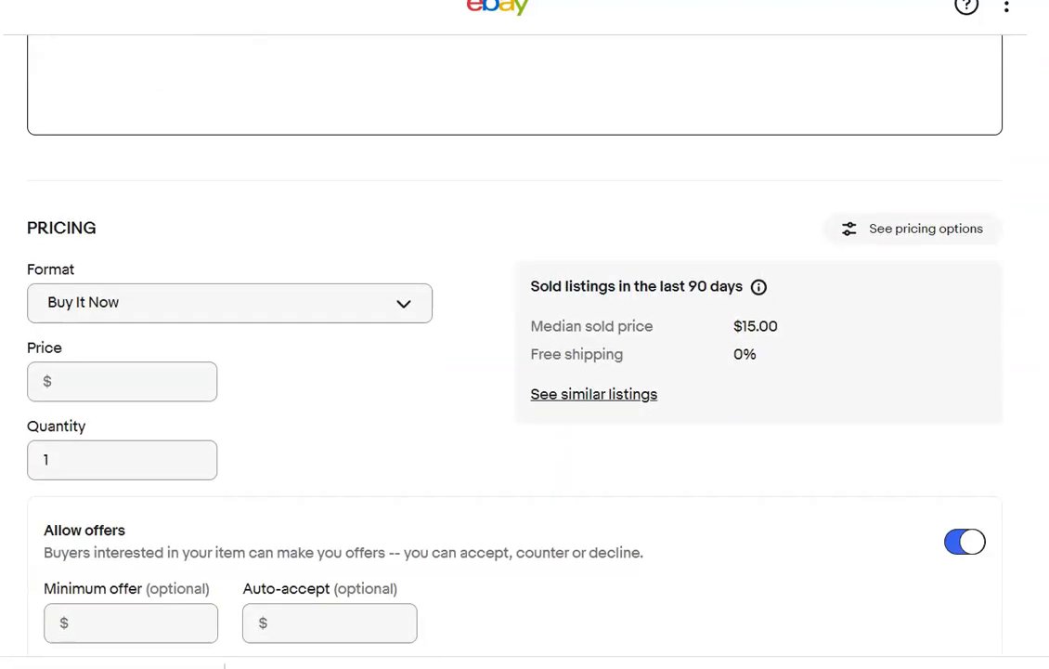
{"action": "left_click", "coordinate": [92, 315]}
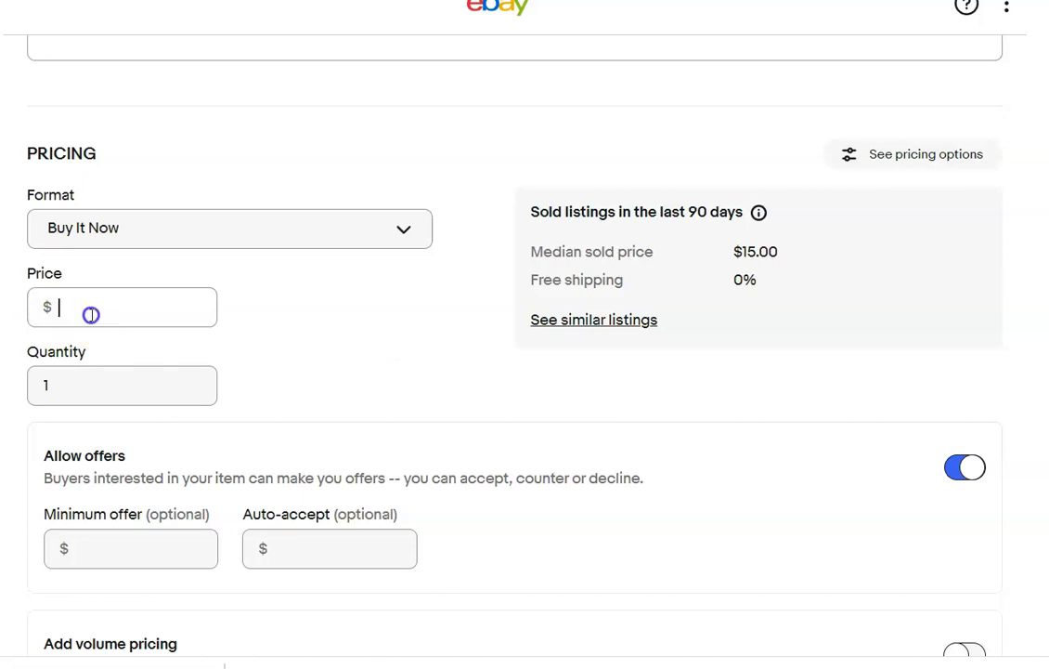
{"action": "type", "text": "20.00"}
Set the package weight to 10 oz and the first two package dimensions to 13 and 9 inches.
{"action": "scroll", "coordinate": [525, 353], "scroll_direction": "down", "scroll_amount": 8}
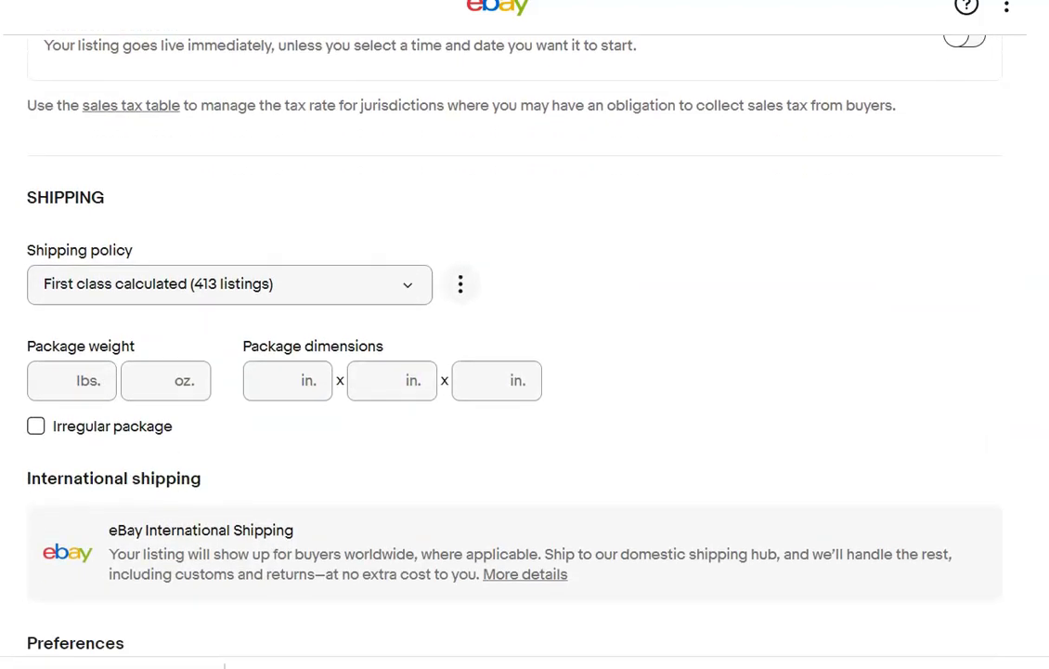
{"action": "scroll", "coordinate": [525, 353], "scroll_direction": "down", "scroll_amount": 1}
{"action": "left_click", "coordinate": [137, 307]}
{"action": "type", "text": "10"}
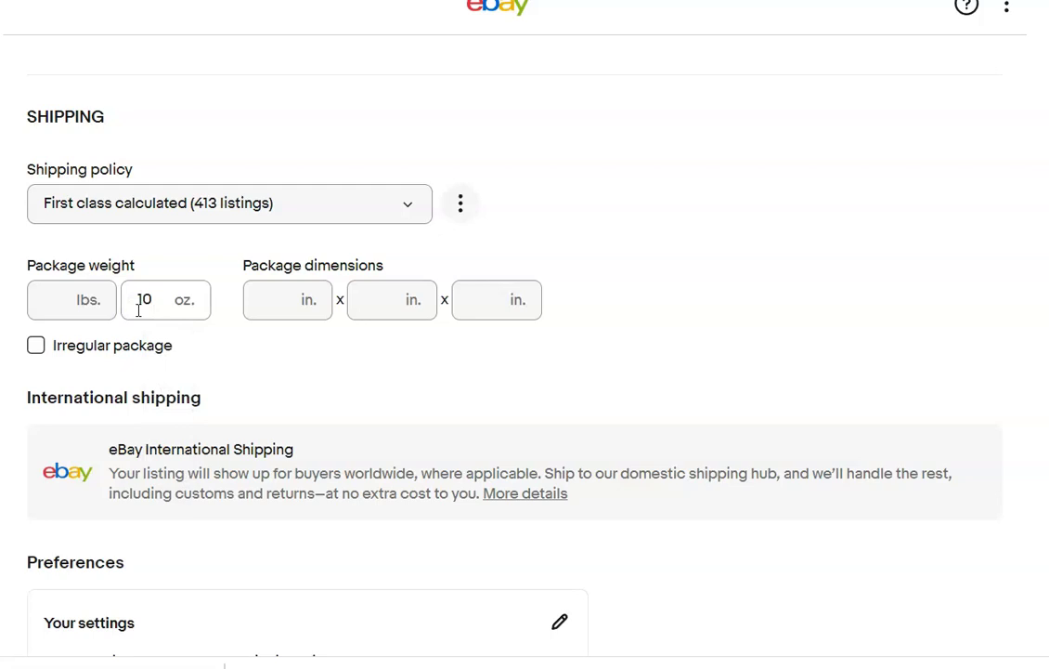
{"action": "key", "text": "Tab"}
{"action": "type", "text": "13"}
{"action": "key", "text": "Tab"}
{"action": "type", "text": "9"}
{"action": "key", "text": "Tab"}
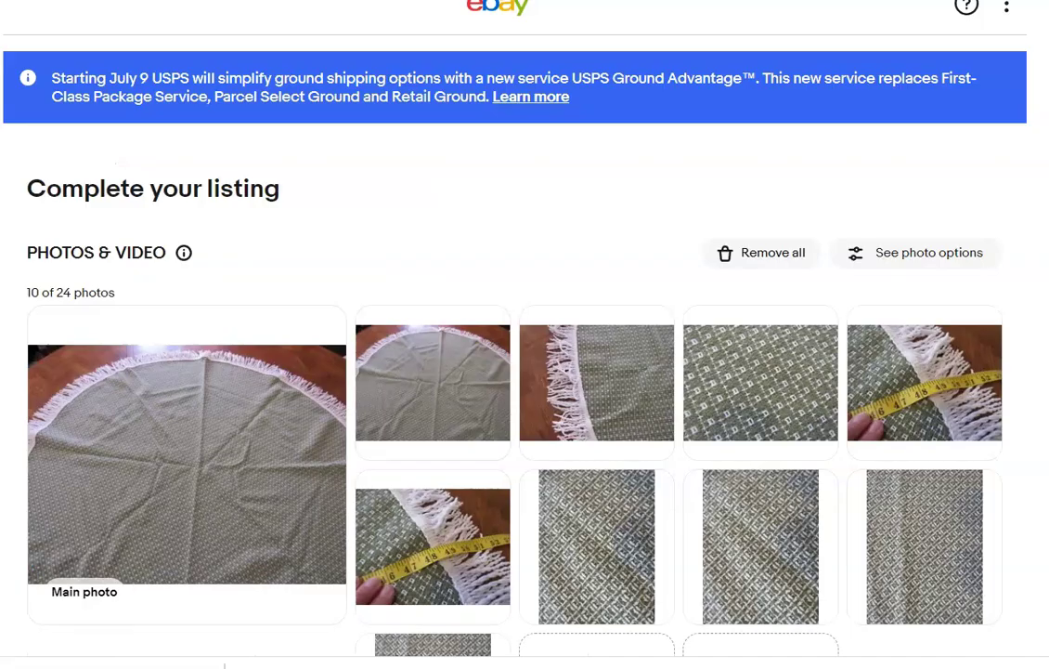
Title the next listing, for the fringed green tablecloth, "Green Woven Round Table Cloth 48 inches", with no second measurement.
{"action": "scroll", "coordinate": [524, 372], "scroll_direction": "down", "scroll_amount": 5}
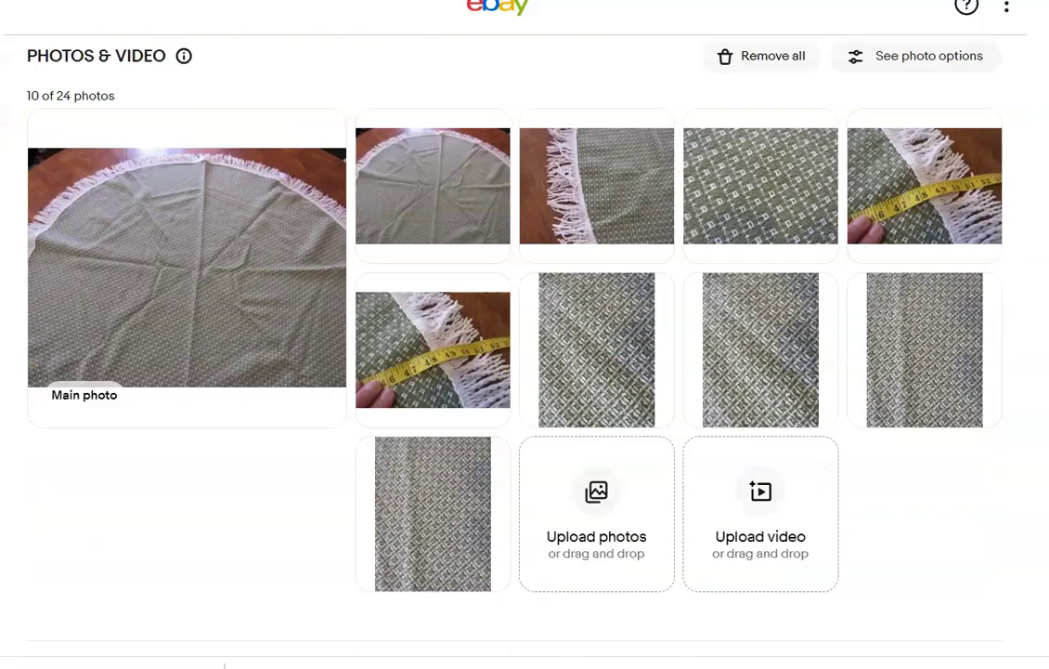
{"action": "scroll", "coordinate": [525, 372], "scroll_direction": "down", "scroll_amount": 3}
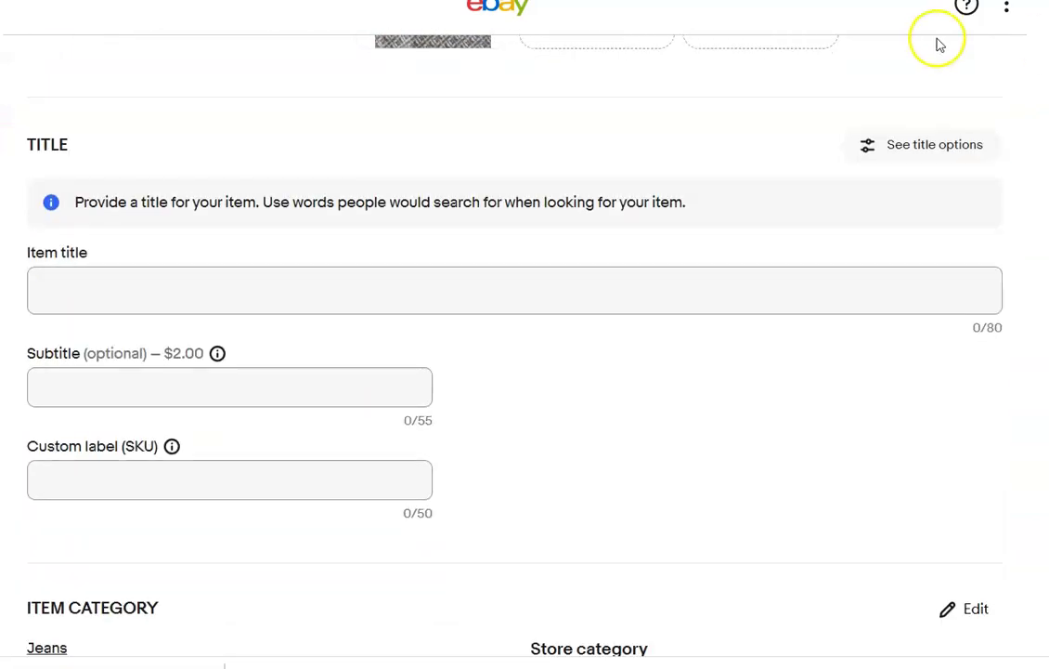
{"action": "left_click", "coordinate": [688, 300]}
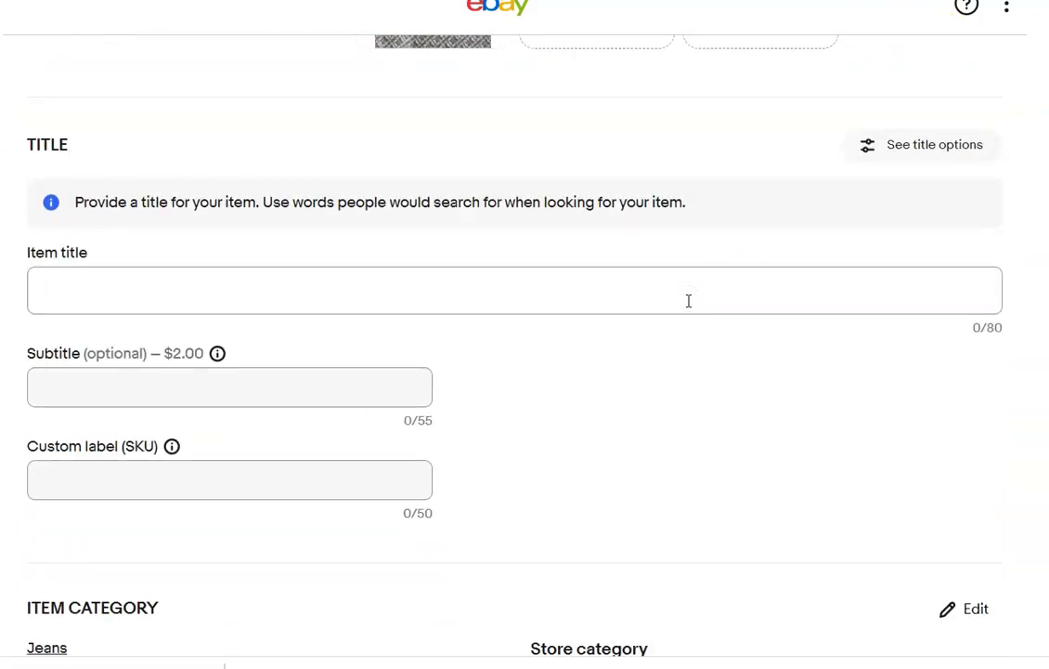
{"action": "type", "text": "Green Wov"}
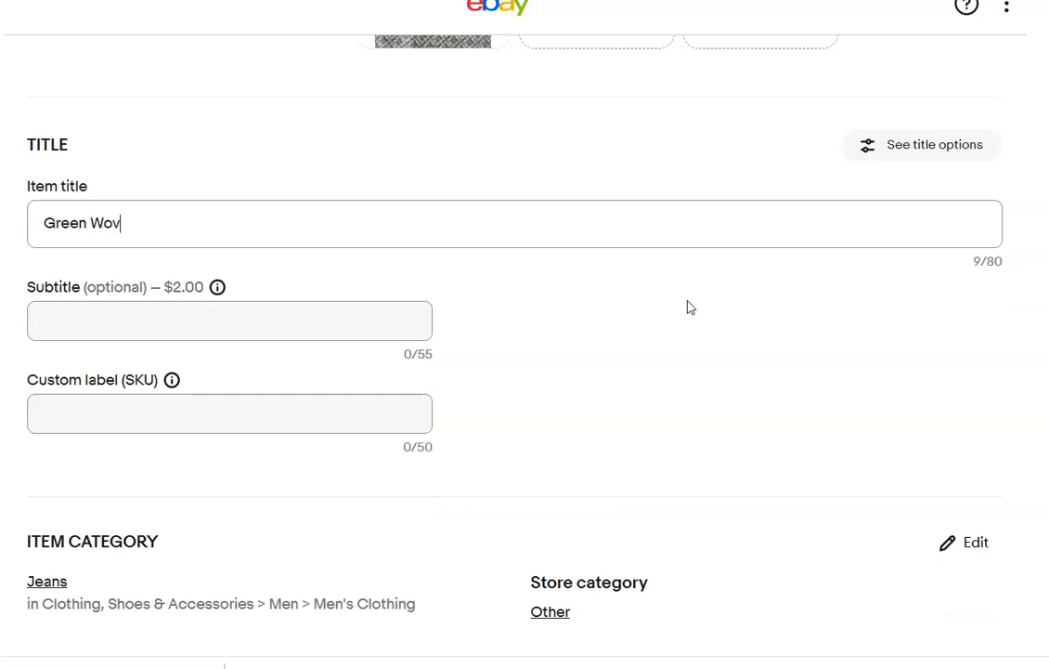
{"action": "type", "text": "en"}
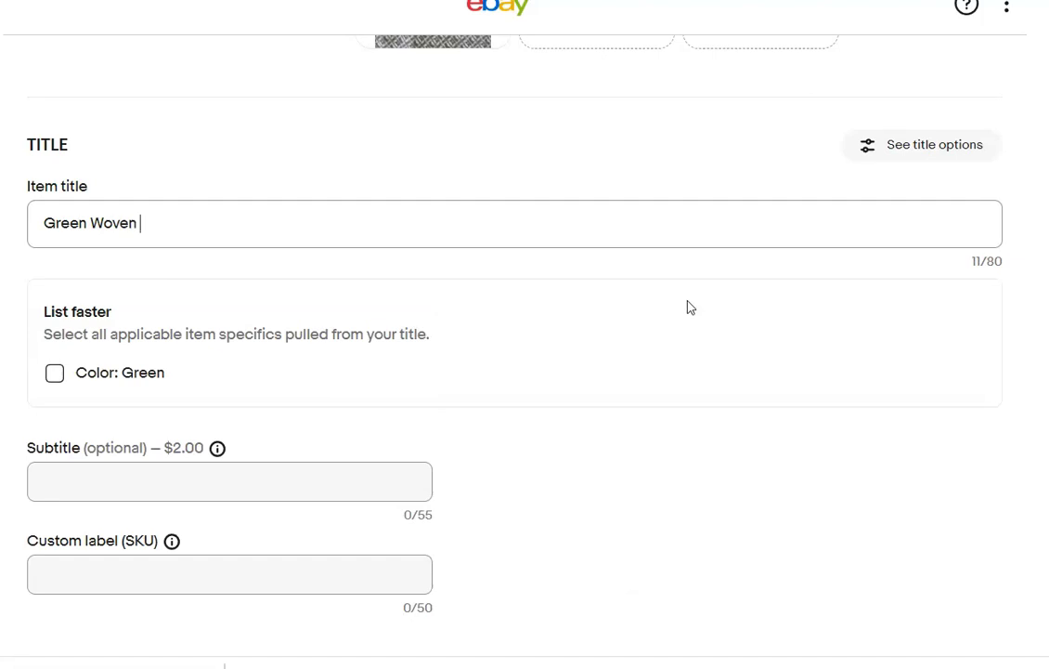
{"action": "type", "text": " Round Tab"}
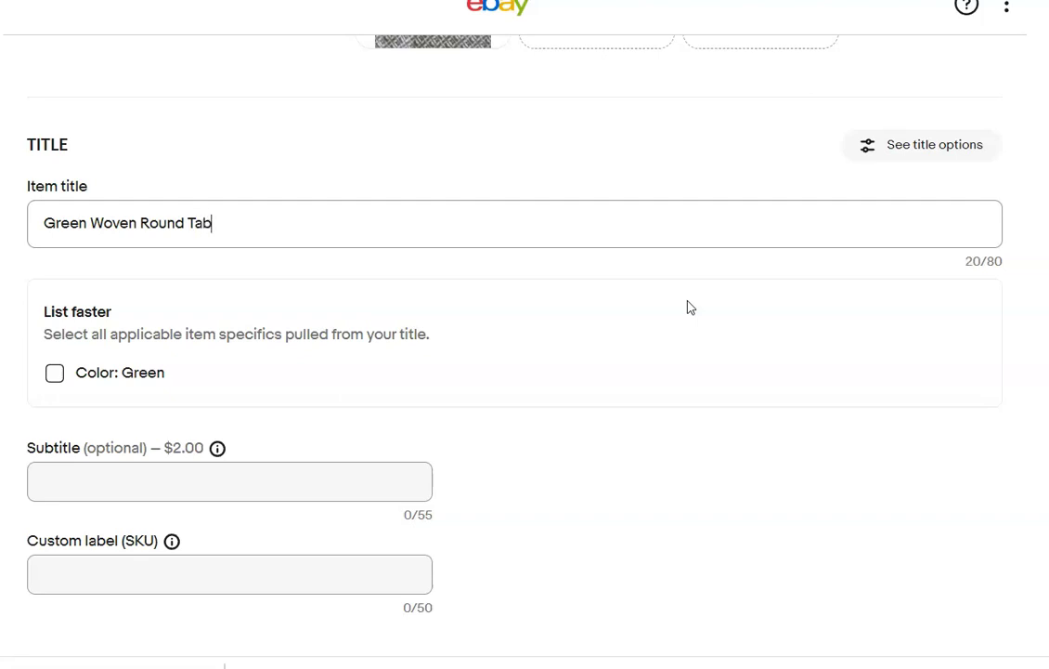
{"action": "type", "text": "le Cloth 48"}
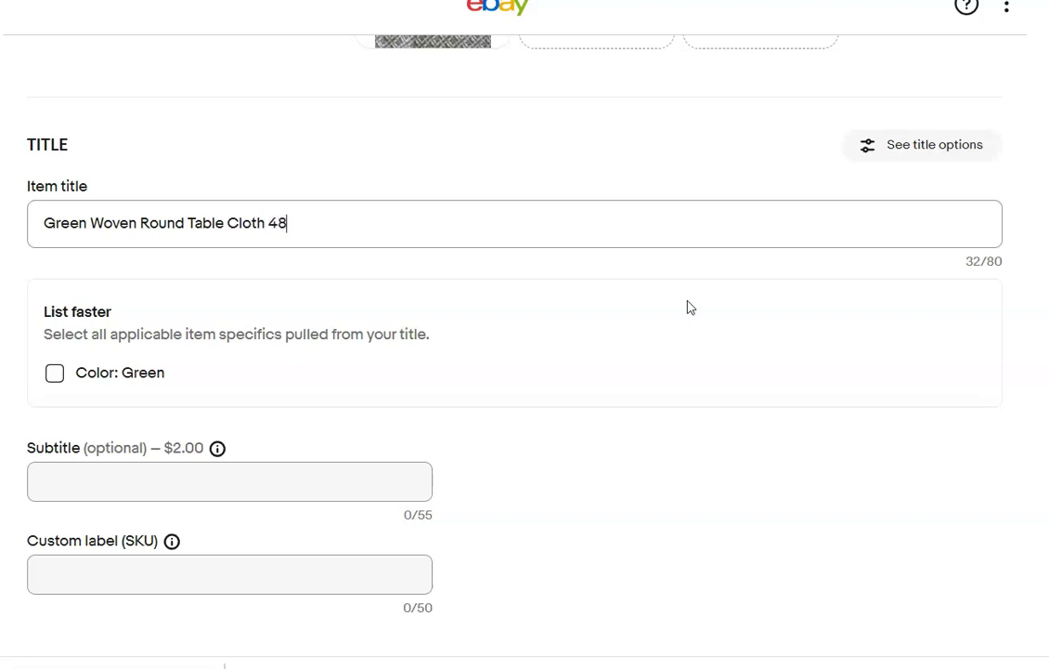
{"action": "type", "text": " inches 5"}
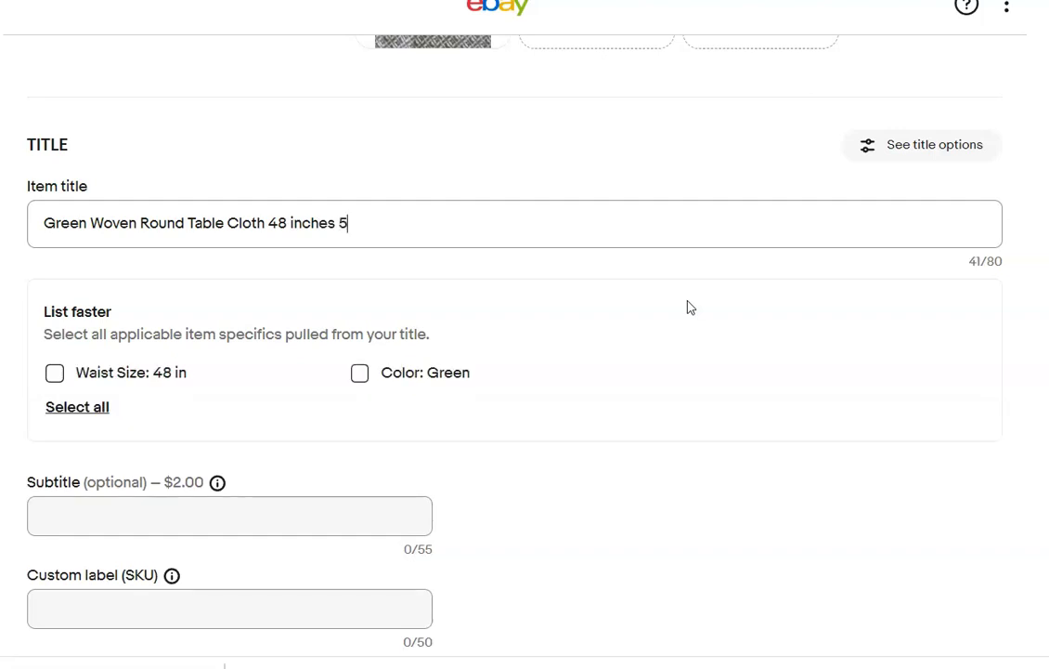
{"action": "type", "text": "1 inc"}
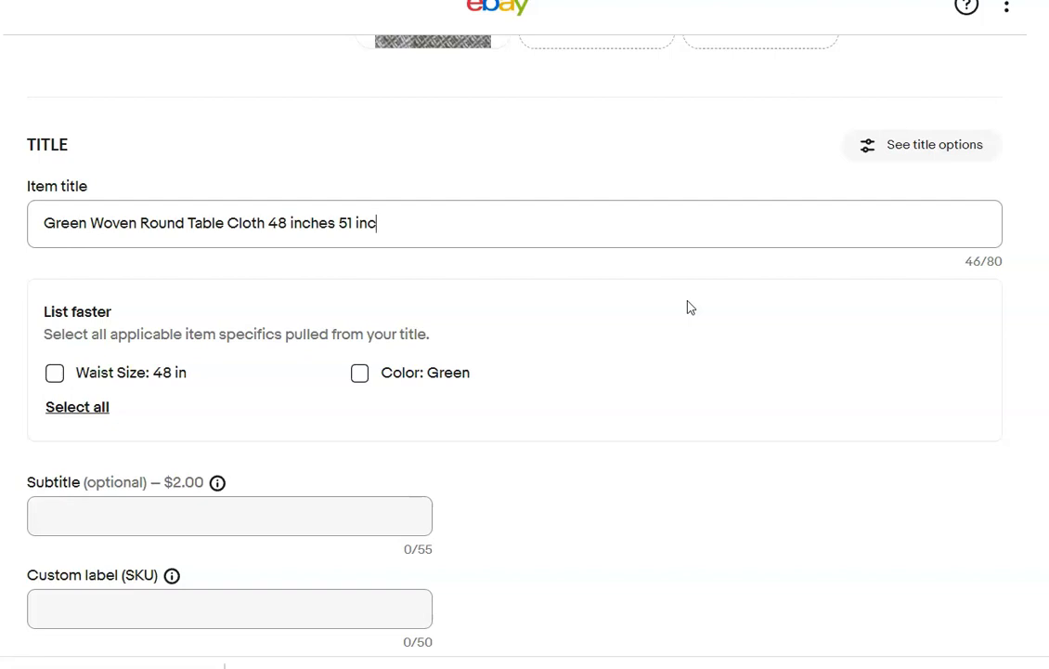
{"action": "key", "text": "BackSpace"}
{"action": "key", "text": "BackSpace"}
{"action": "key", "text": "BackSpace"}
{"action": "key", "text": "BackSpace"}
{"action": "key", "text": "BackSpace"}
{"action": "key", "text": "BackSpace"}
Change the first item category to Home & Garden > Kitchen, Dining & Bar > Linens & Textiles > Tablecloths.
{"action": "scroll", "coordinate": [525, 353], "scroll_direction": "down", "scroll_amount": 5}
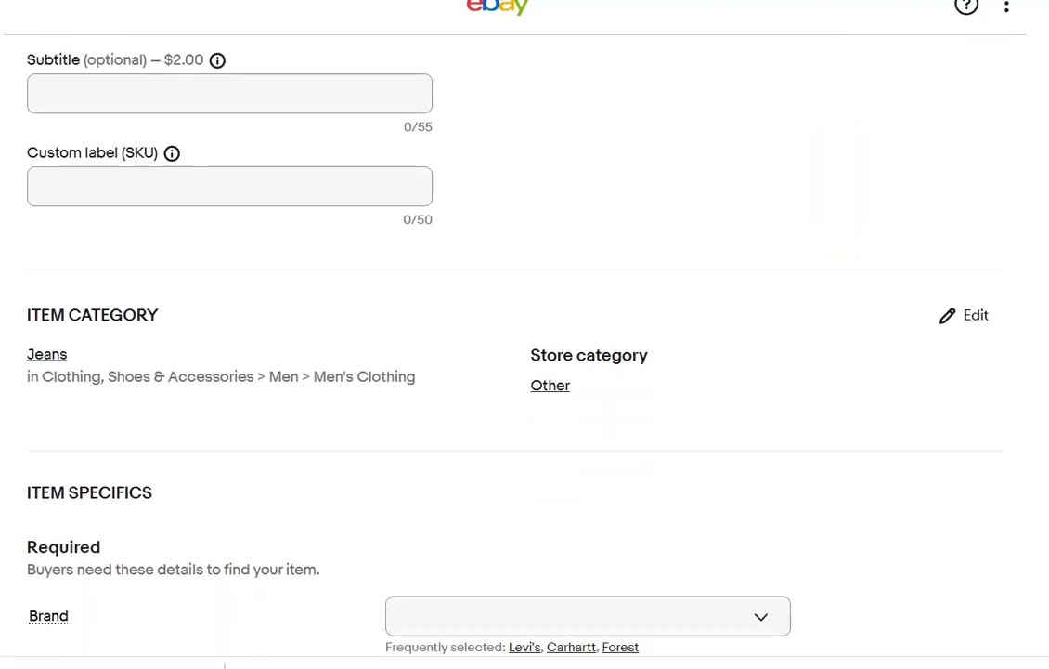
{"action": "left_click", "coordinate": [947, 318]}
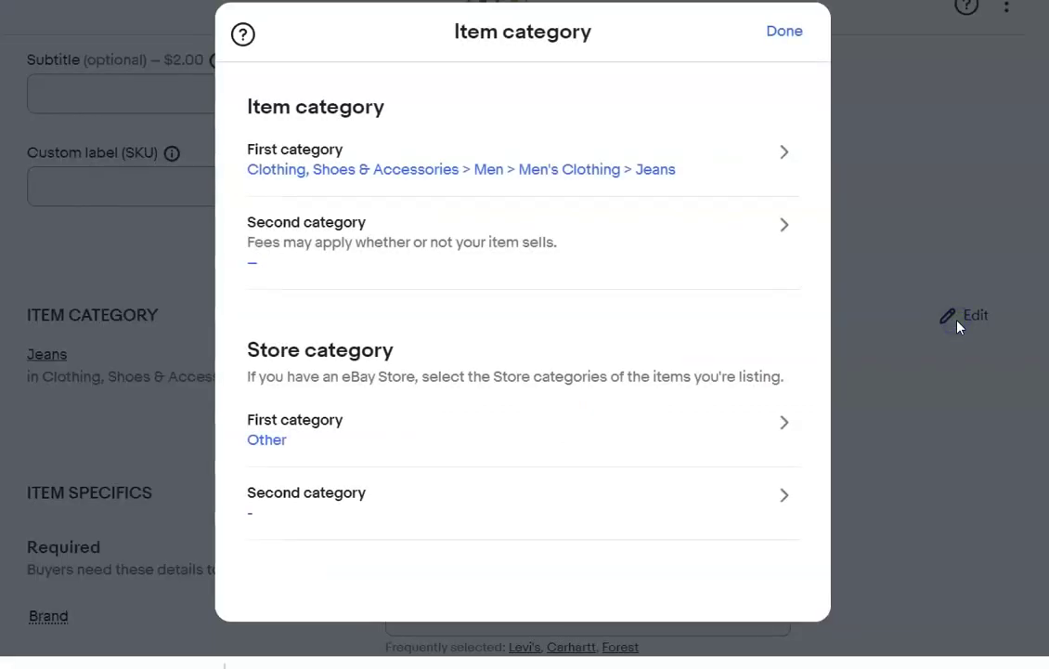
{"action": "left_click", "coordinate": [785, 158]}
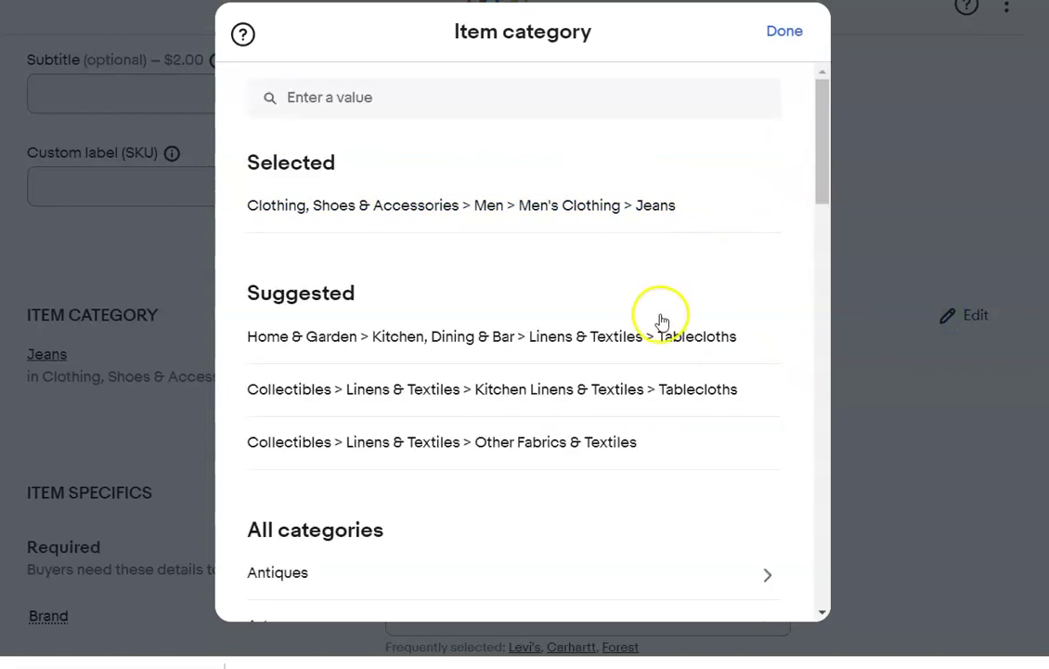
{"action": "left_click", "coordinate": [644, 338]}
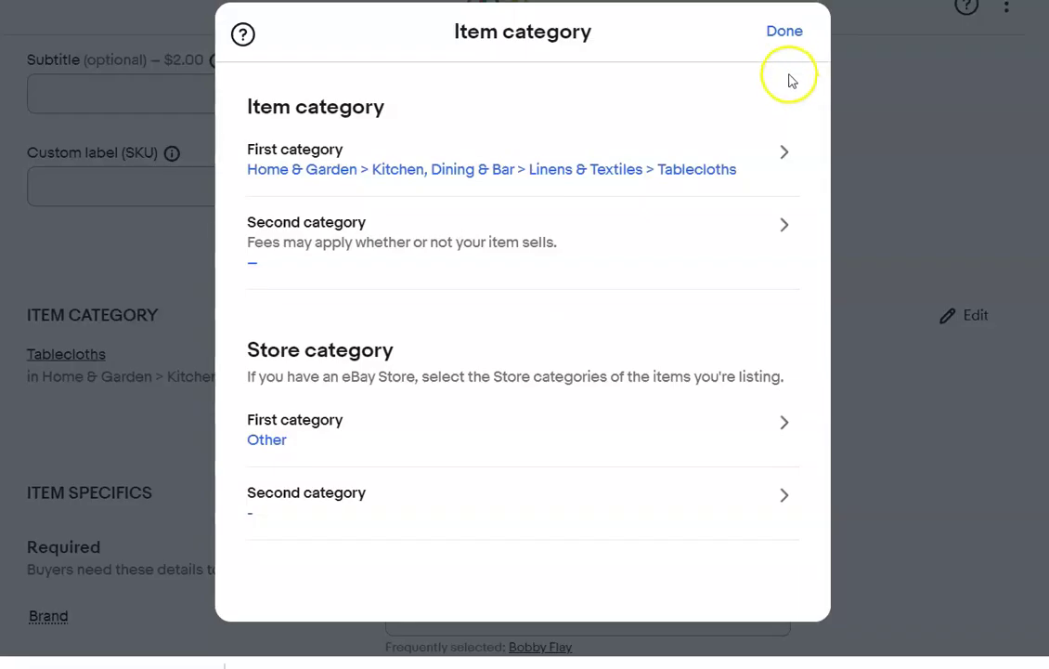
{"action": "left_click", "coordinate": [785, 35]}
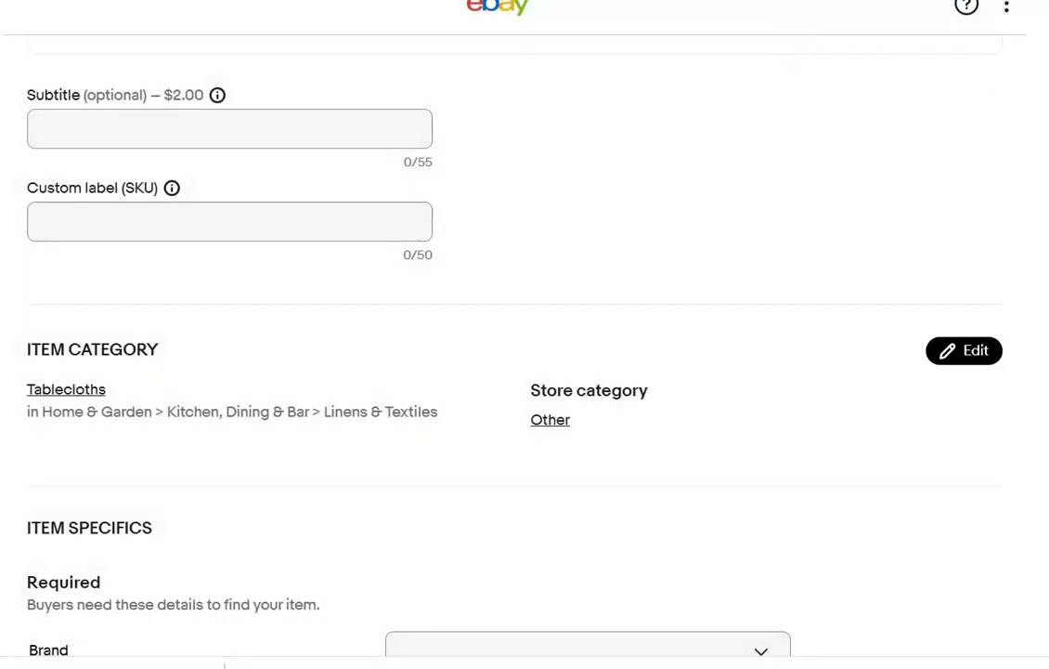
Fill in the required item specifics with brand Unbranded, color Green and material 100% Cotton.
{"action": "scroll", "coordinate": [767, 223], "scroll_direction": "down", "scroll_amount": 5}
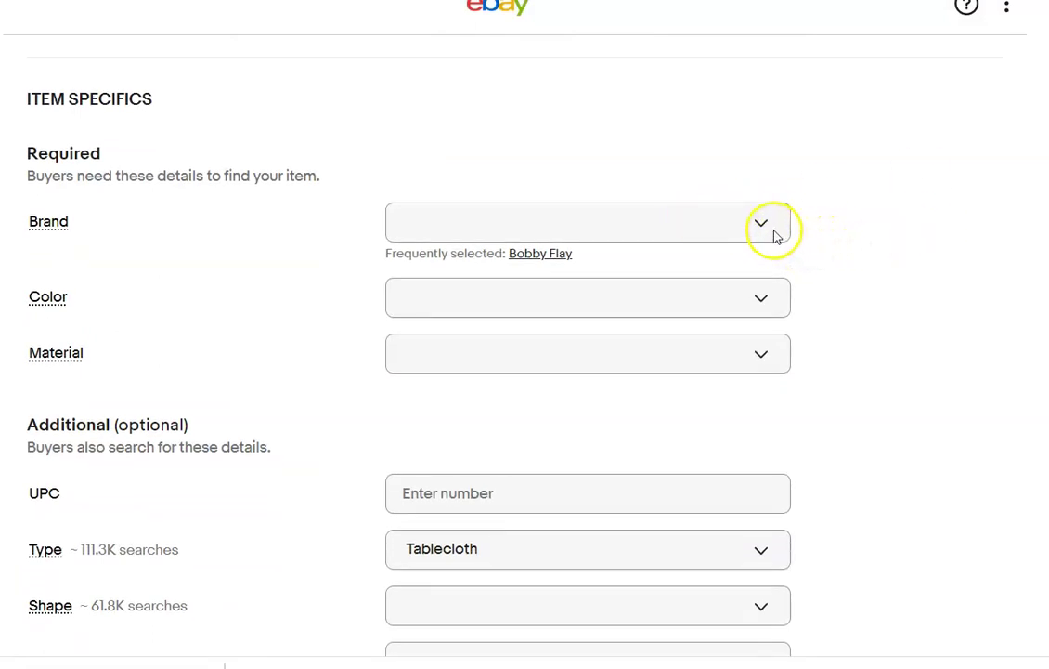
{"action": "left_click", "coordinate": [723, 220]}
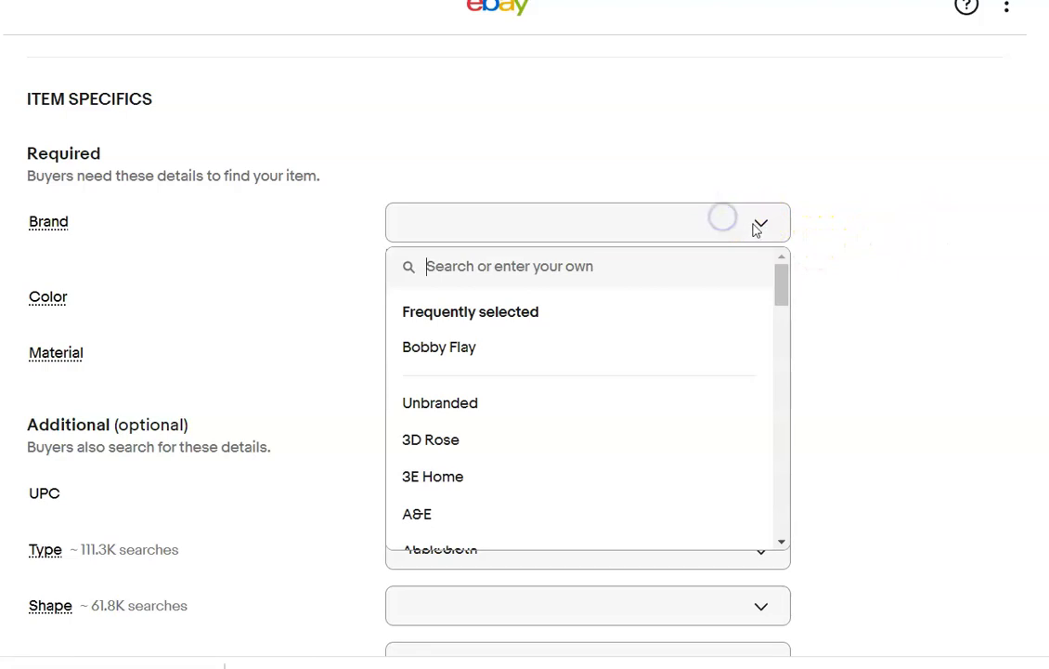
{"action": "left_click", "coordinate": [478, 404]}
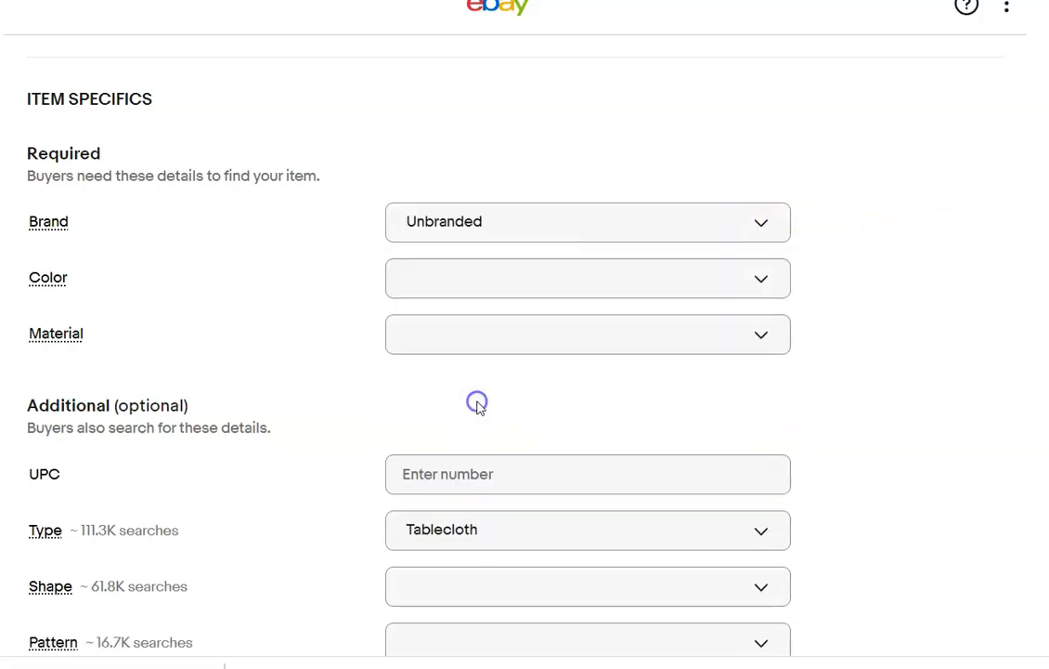
{"action": "left_click", "coordinate": [571, 276]}
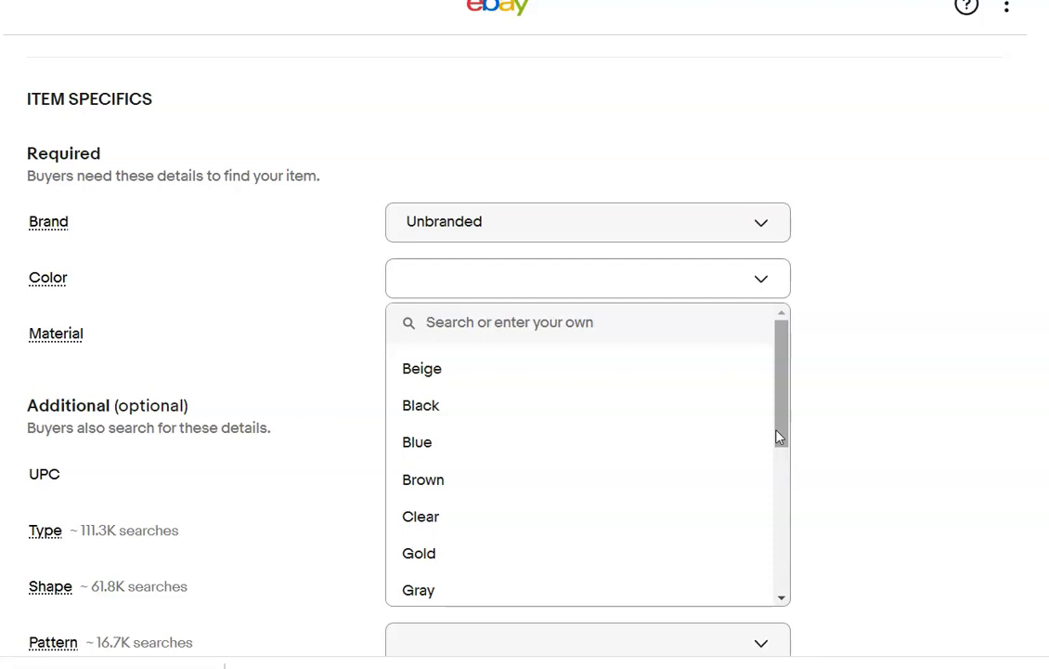
{"action": "left_click_drag", "start_coordinate": [778, 437], "coordinate": [766, 487]}
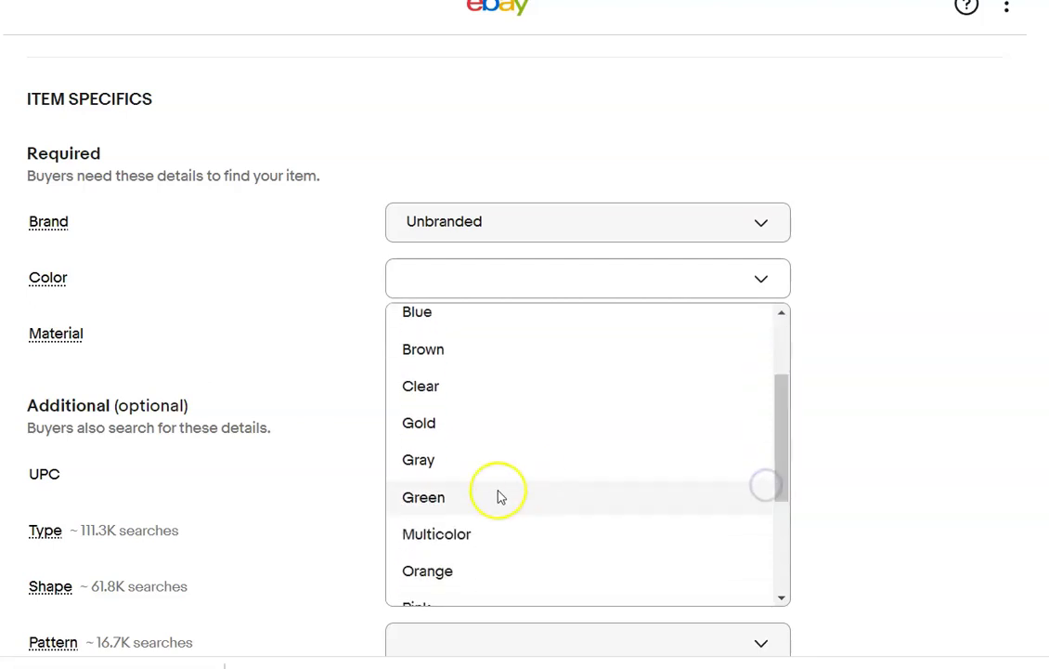
{"action": "left_click", "coordinate": [410, 501]}
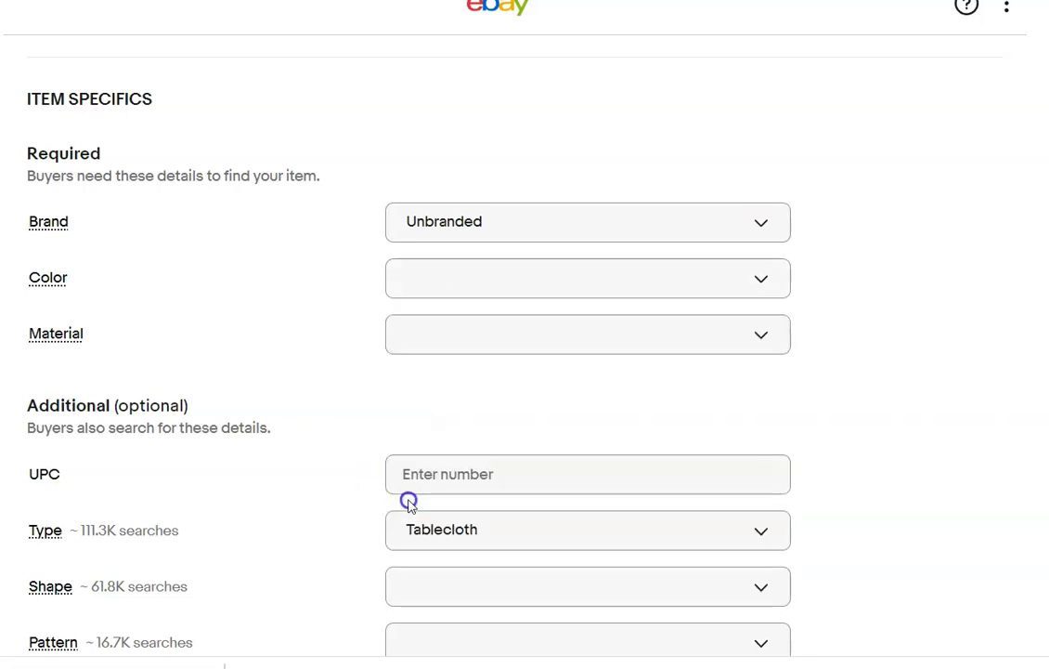
{"action": "left_click", "coordinate": [644, 350]}
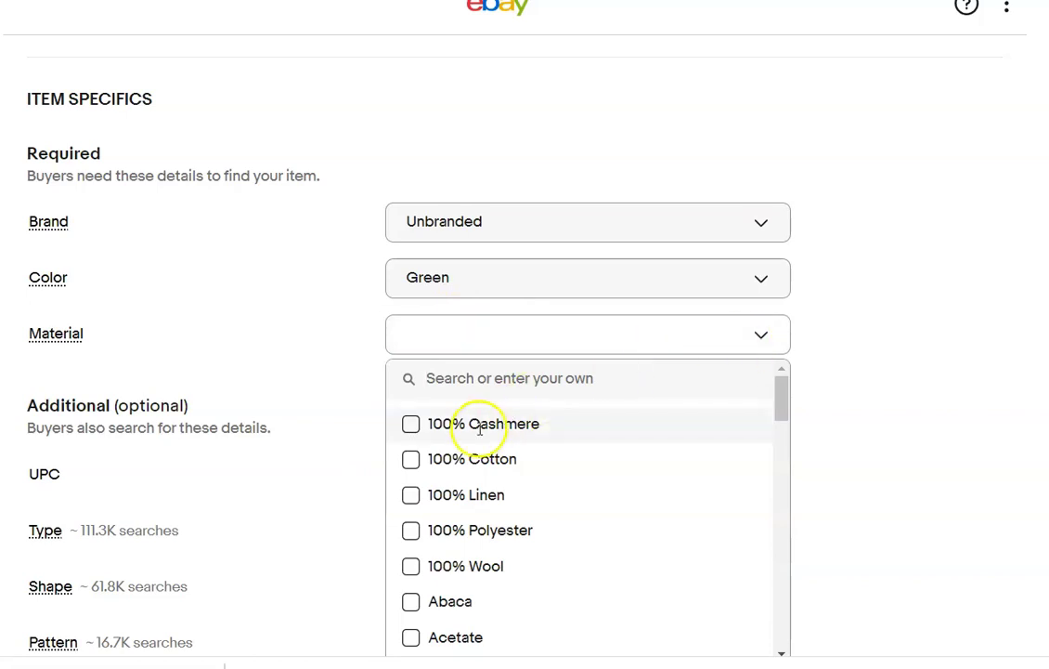
{"action": "left_click", "coordinate": [411, 460]}
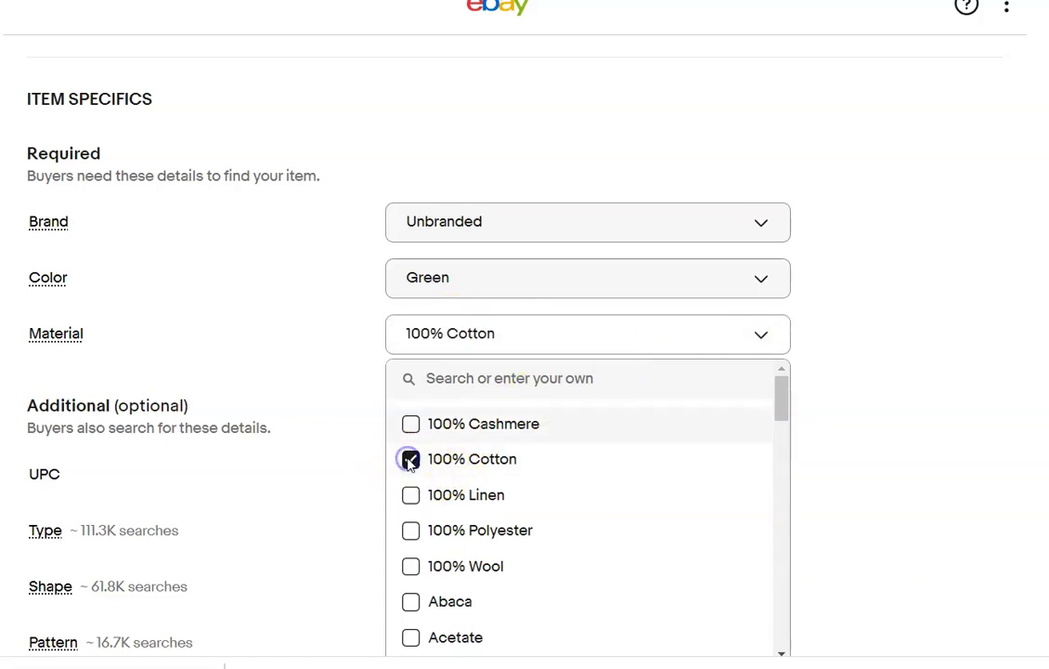
{"action": "left_click", "coordinate": [889, 407]}
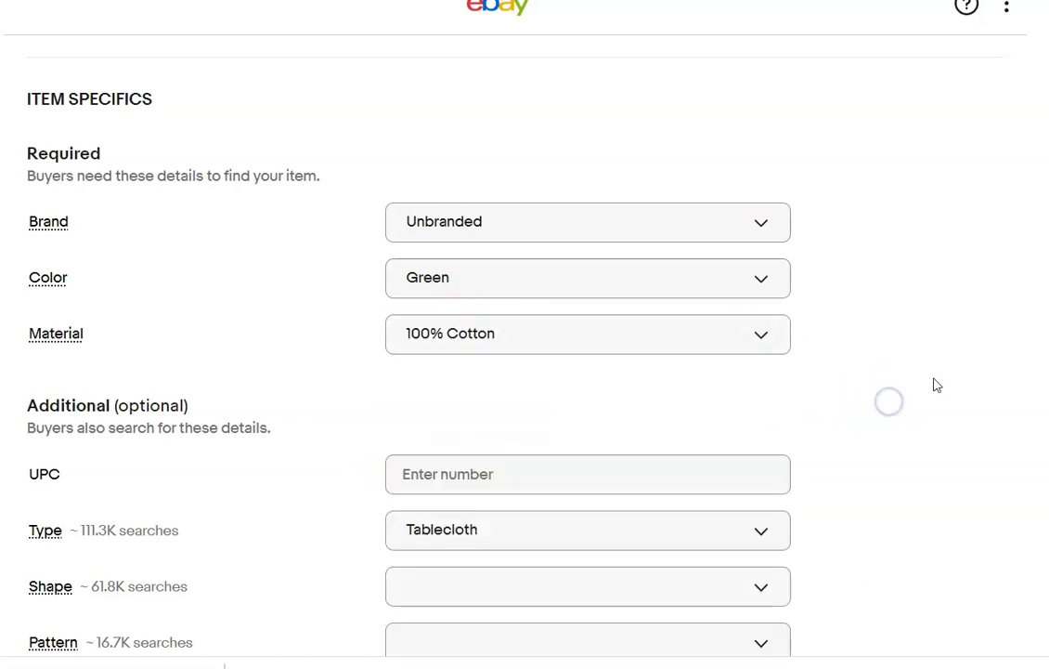
Set the item condition to Pre-owned with the condition description "No rips or stains".
{"action": "scroll", "coordinate": [524, 353], "scroll_direction": "down", "scroll_amount": 9}
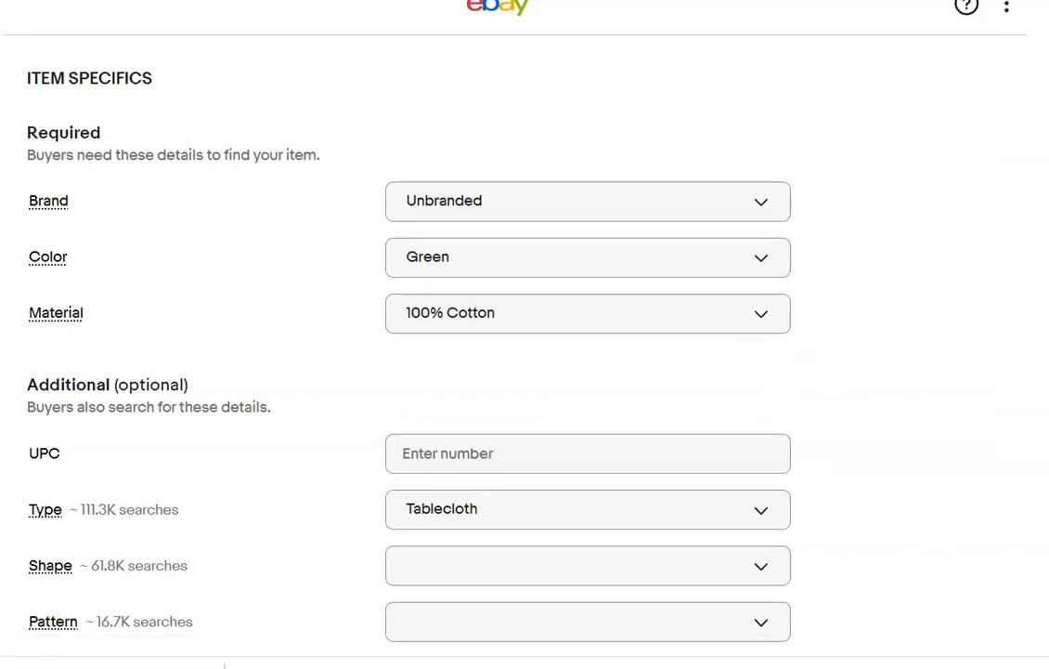
{"action": "scroll", "coordinate": [524, 353], "scroll_direction": "down", "scroll_amount": 3}
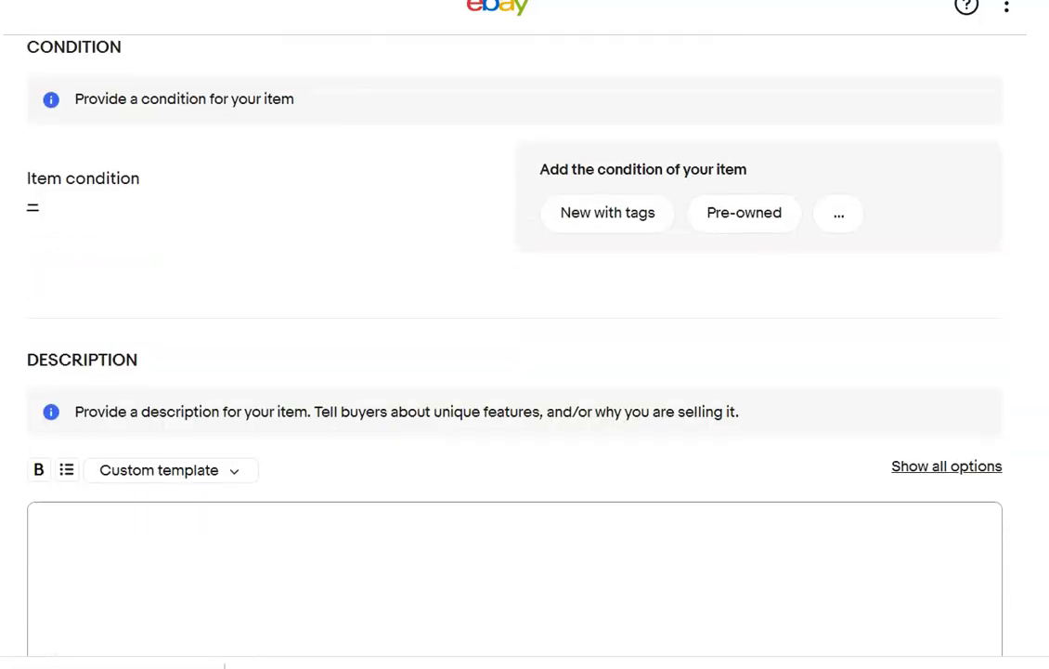
{"action": "left_click", "coordinate": [756, 206]}
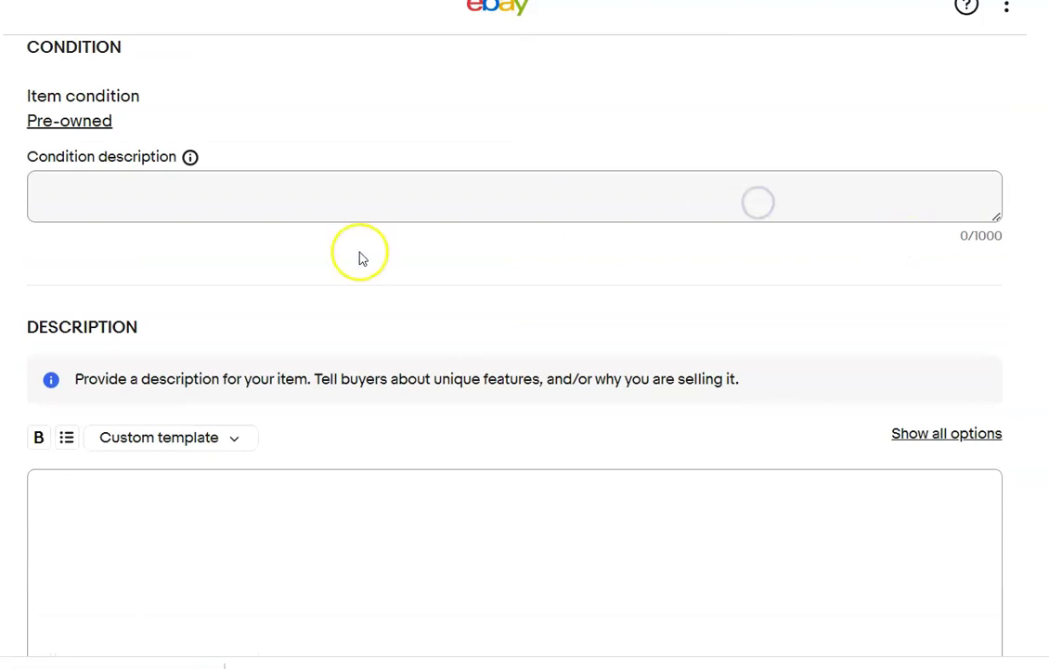
{"action": "left_click", "coordinate": [282, 185]}
{"action": "type", "text": "No "}
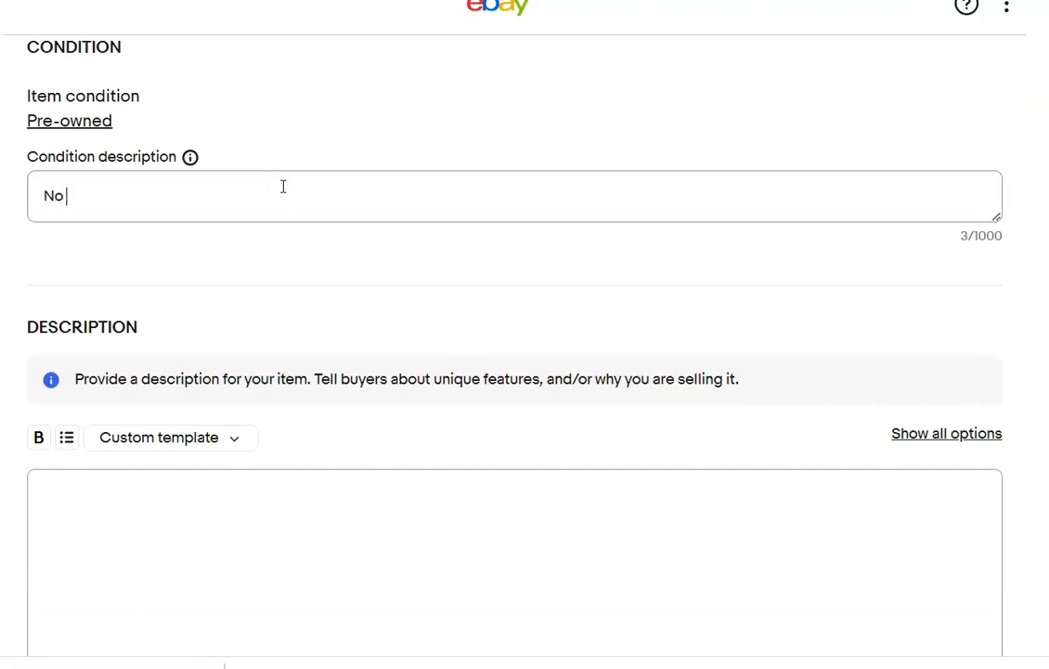
{"action": "type", "text": "rips or stains"}
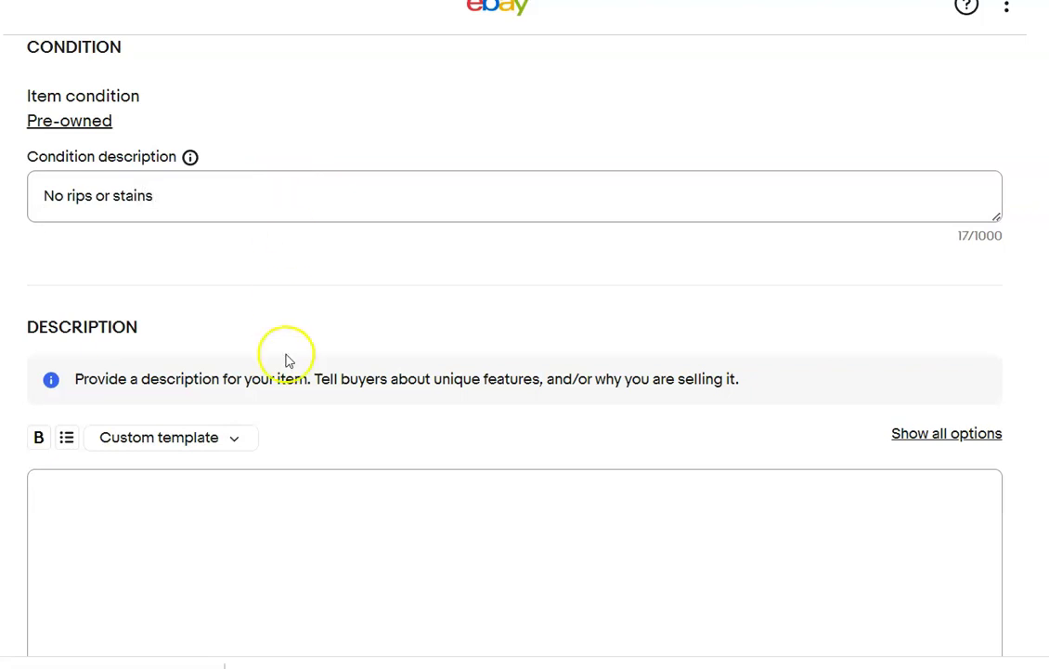
Enter the item description "Please refer to photos for condition. The table cloth is 48 inches and 51 inches with the fringe.".
{"action": "left_click", "coordinate": [255, 504]}
{"action": "type", "text": "Please refer to"}
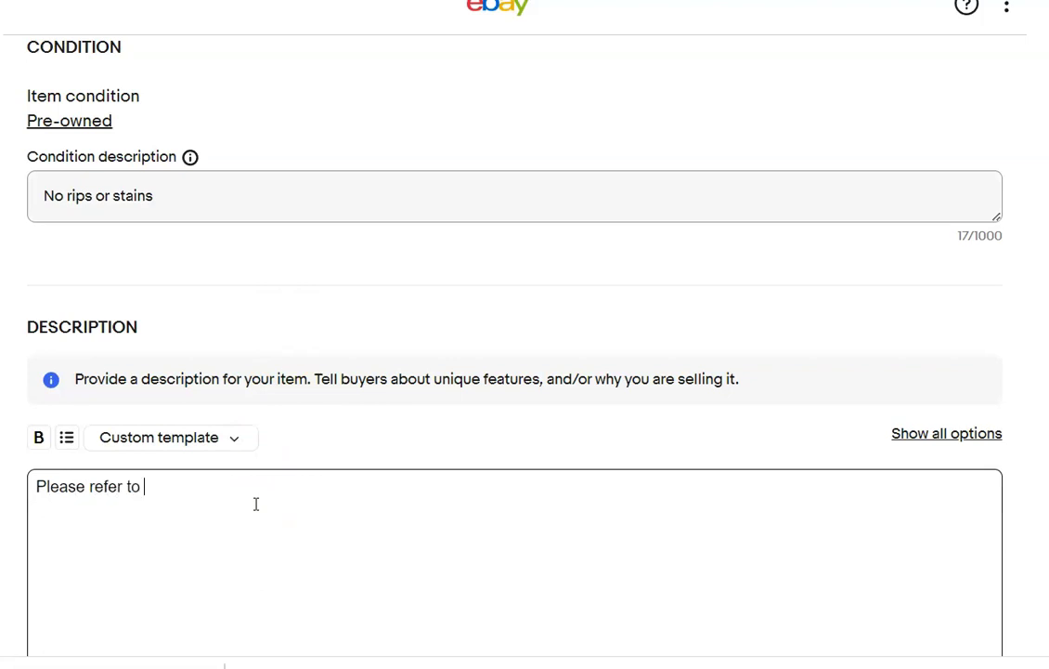
{"action": "type", "text": " photos for condition."}
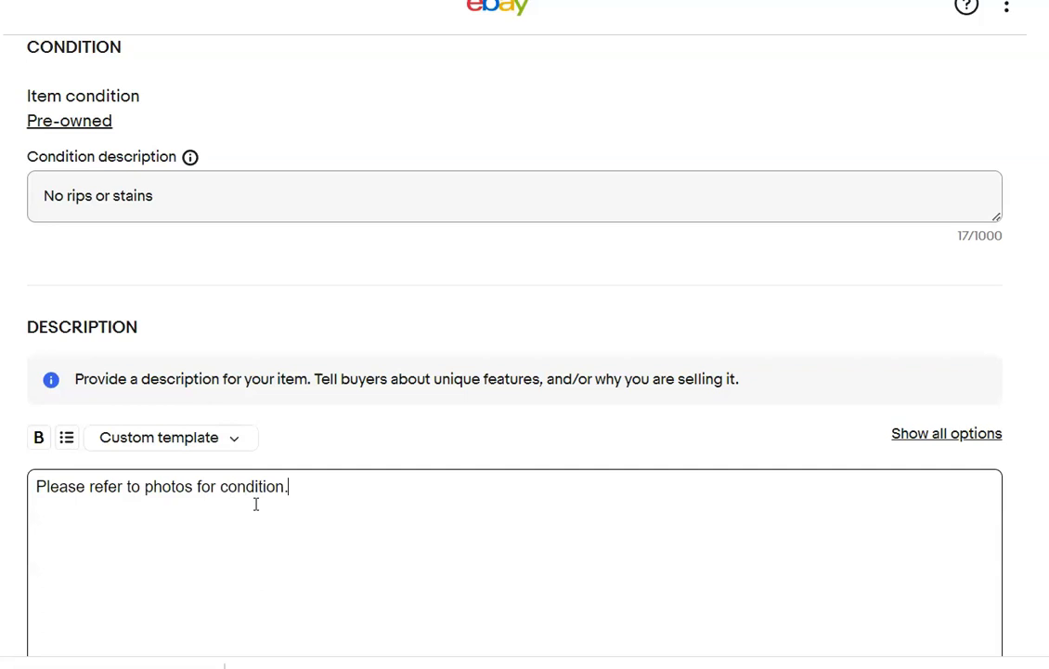
{"action": "type", "text": "The table cloth i"}
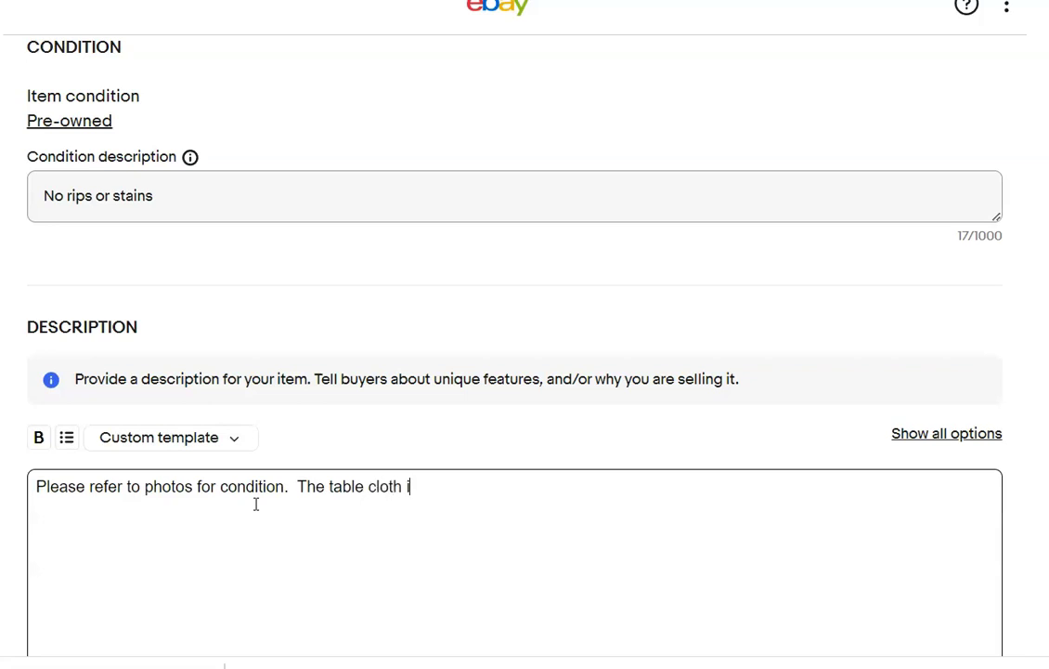
{"action": "type", "text": "s 48 inches and 51"}
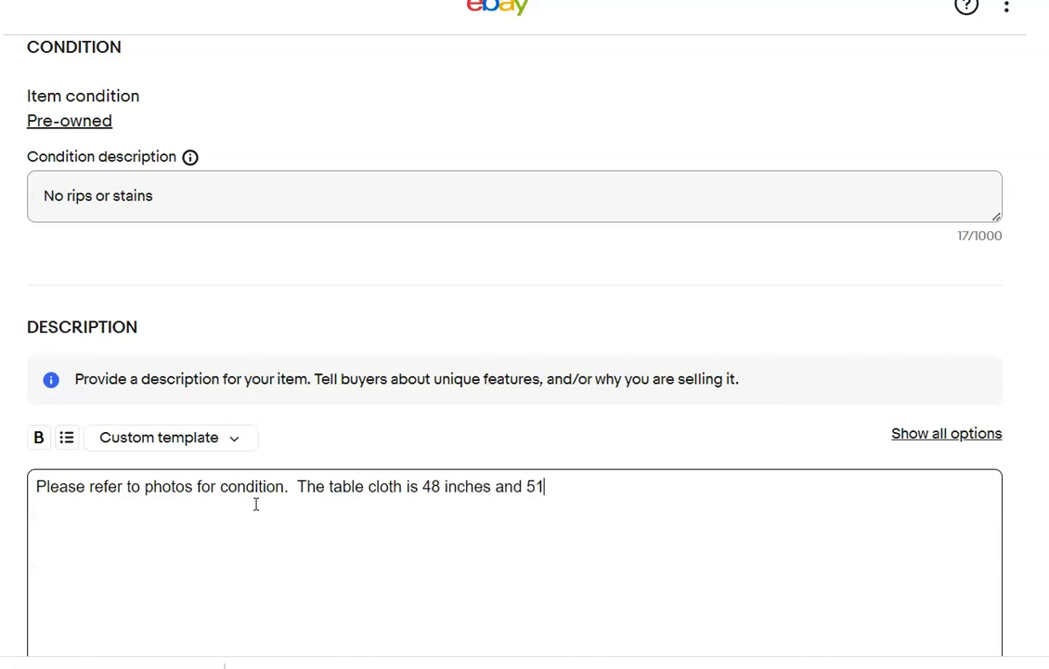
{"action": "type", "text": " inches wit"}
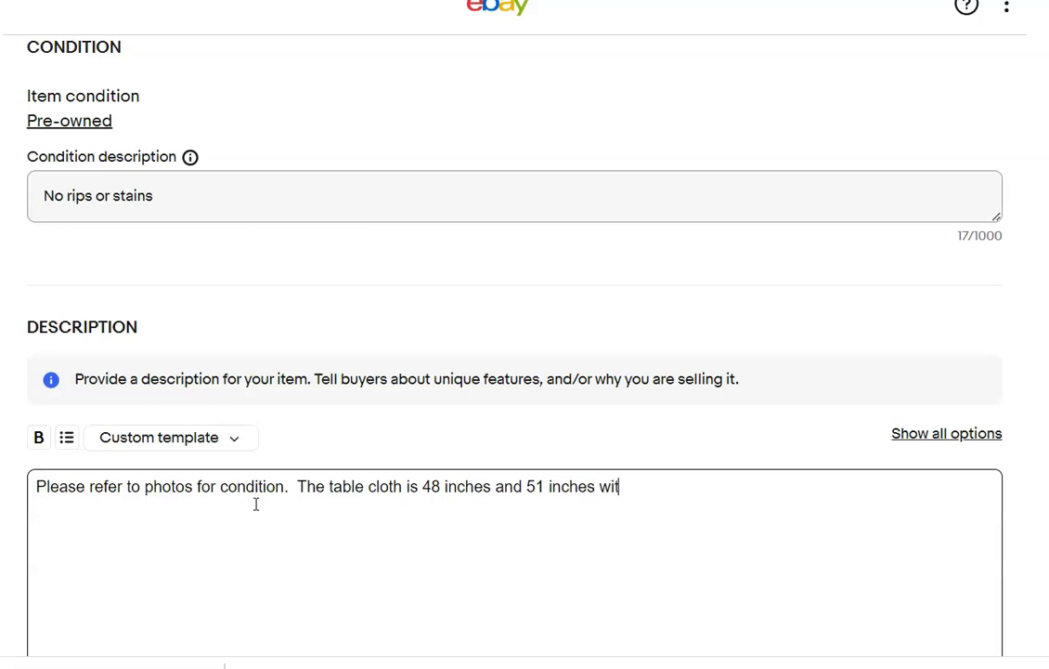
{"action": "type", "text": "h the fringe."}
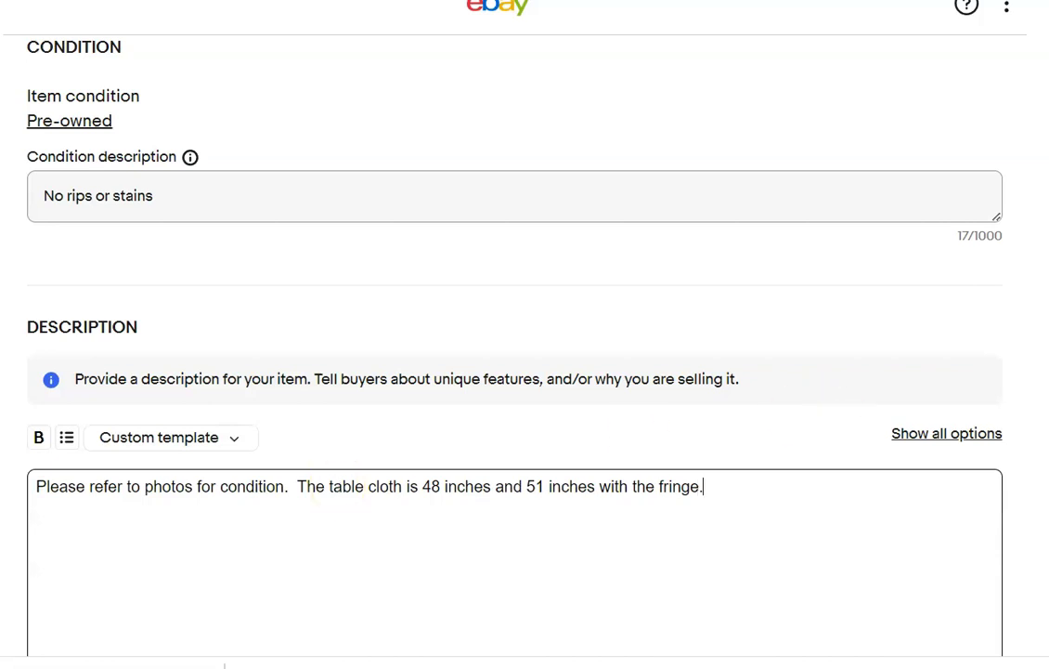
Set the Buy It Now price of the green tablecloth listing to $30.00.
{"action": "scroll", "coordinate": [524, 371], "scroll_direction": "down", "scroll_amount": 8}
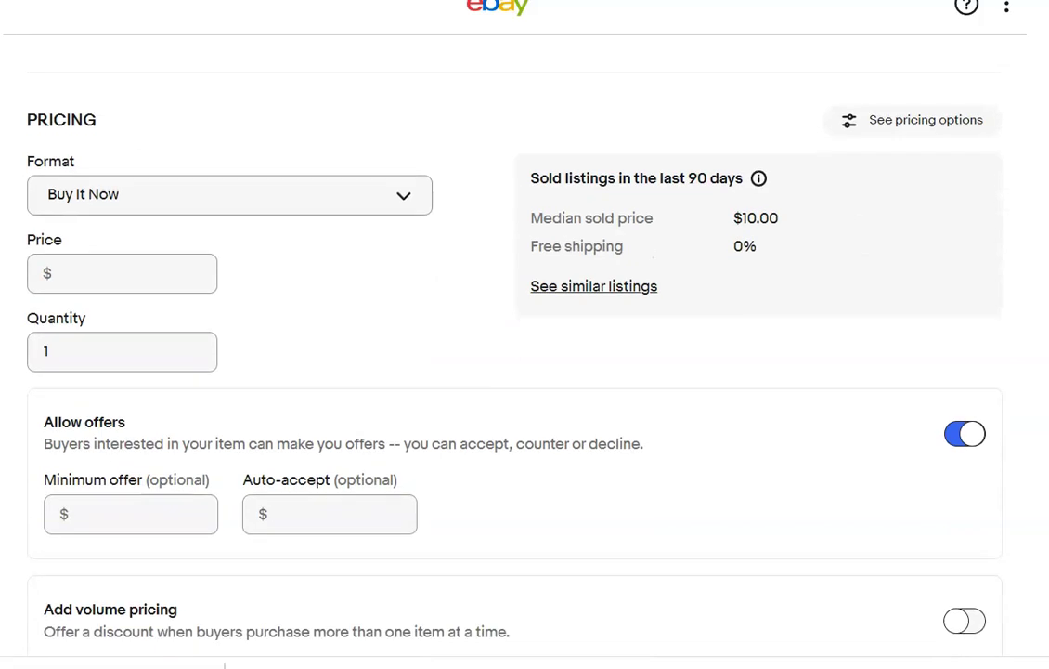
{"action": "left_click", "coordinate": [164, 273]}
{"action": "type", "text": "2"}
{"action": "key", "text": "BackSpace"}
{"action": "type", "text": "30.00"}
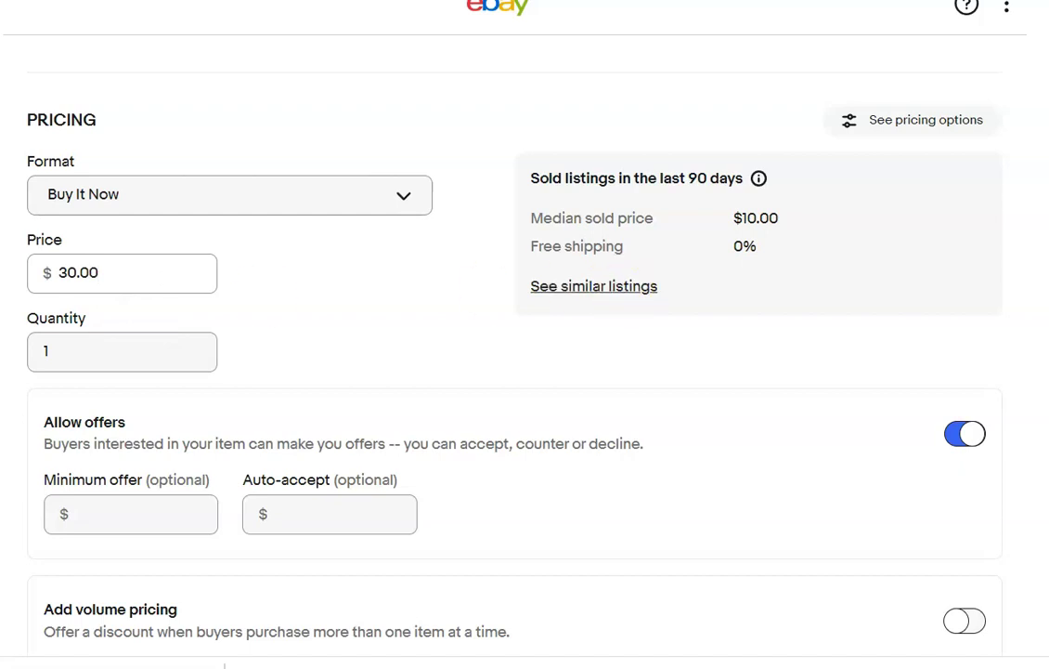
Change the shipping policy to "Calculated:USPS Priority,2 business days#0".
{"action": "scroll", "coordinate": [525, 353], "scroll_direction": "down", "scroll_amount": 8}
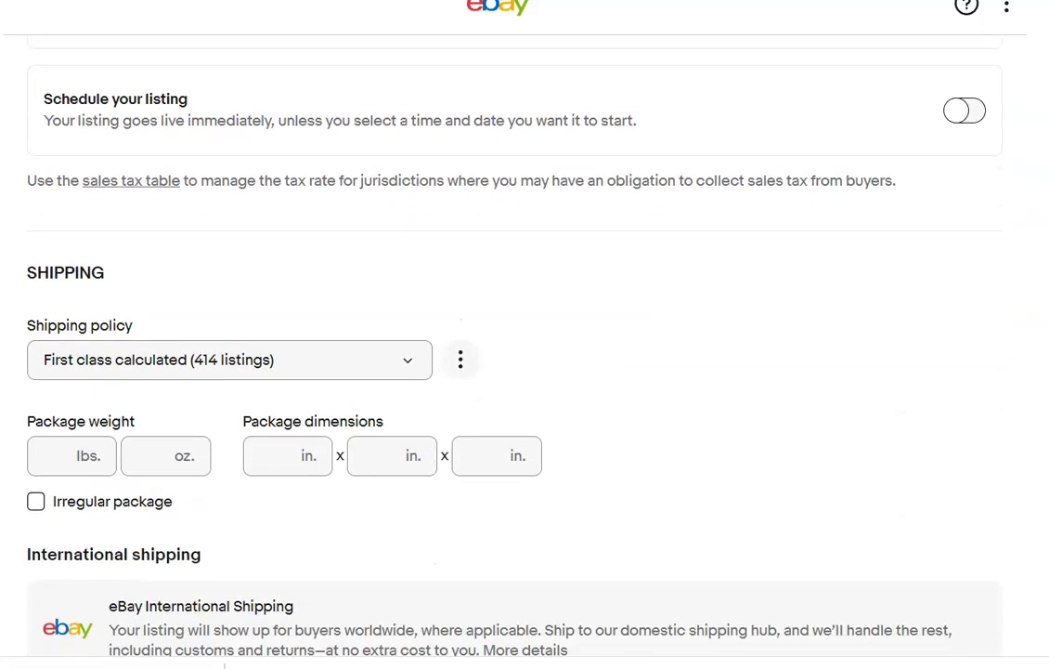
{"action": "left_click", "coordinate": [412, 365]}
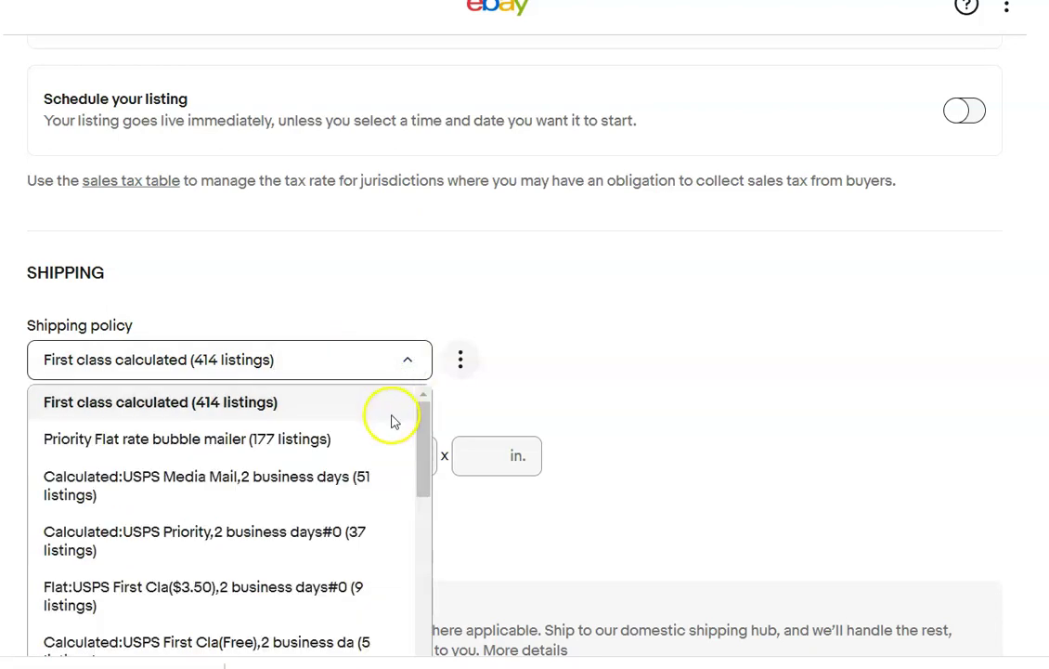
{"action": "left_click", "coordinate": [339, 530]}
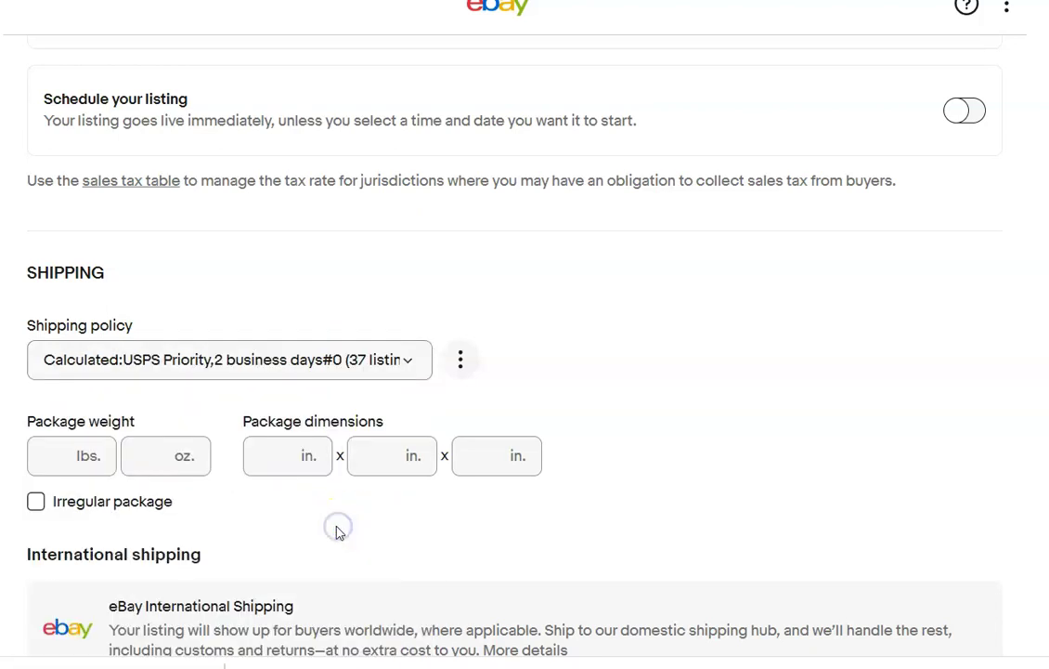
Set the package weight to 2 lbs and the first two package dimensions to 10 and 10 inches.
{"action": "left_click", "coordinate": [60, 455]}
{"action": "type", "text": "2"}
{"action": "left_click", "coordinate": [272, 454]}
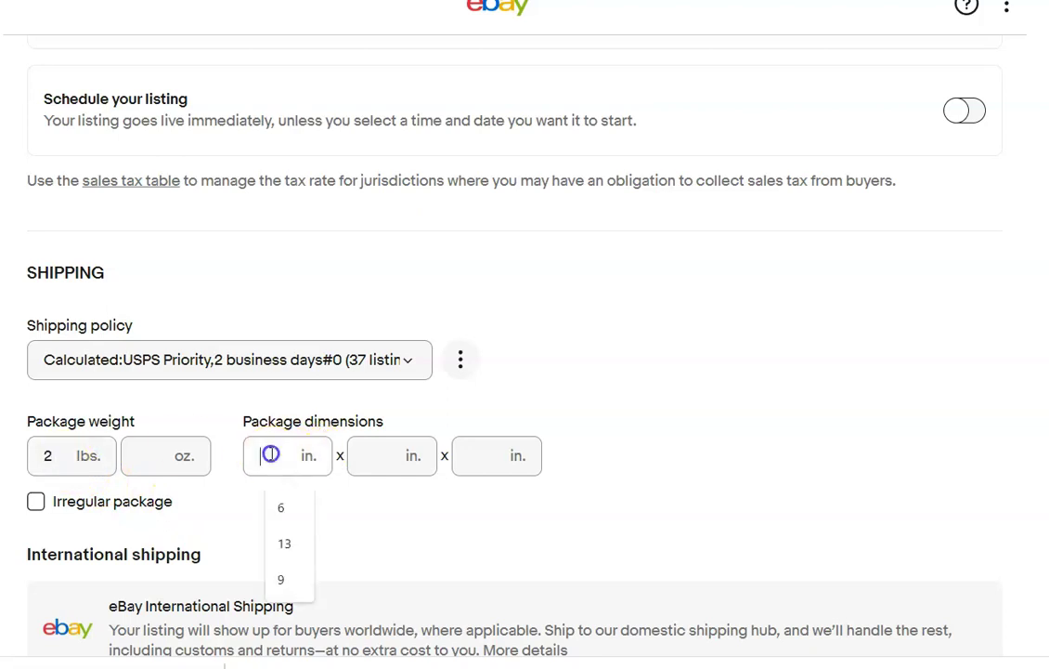
{"action": "type", "text": "10"}
{"action": "key", "text": "Tab"}
{"action": "type", "text": "10"}
{"action": "key", "text": "Tab"}
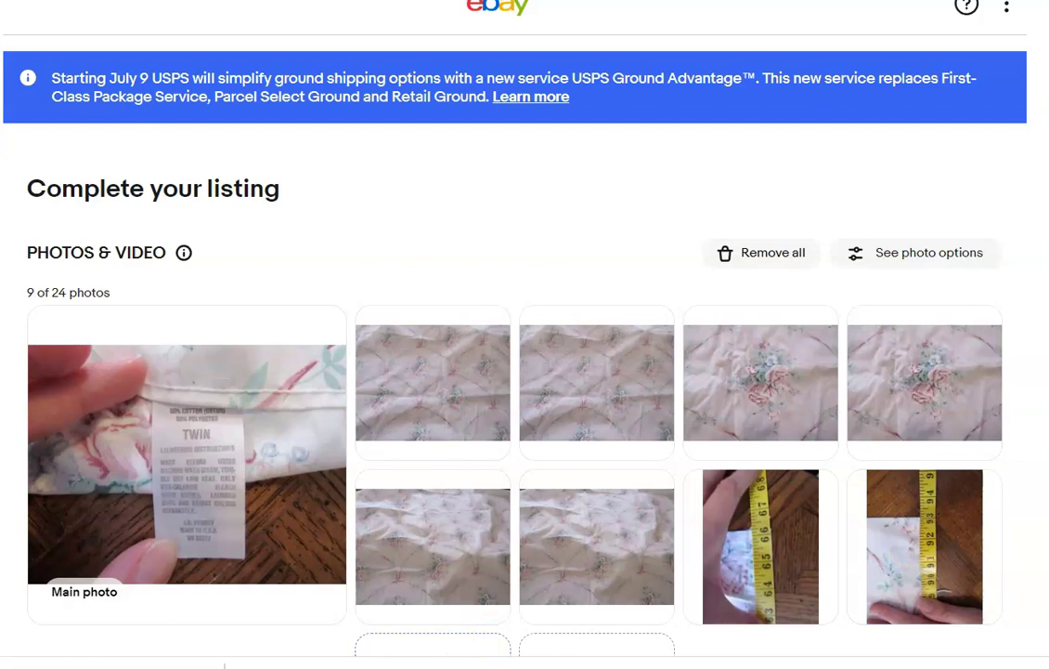
In the next listing, for the floral twin bedding, make the first full fabric photo the main photo instead of the tag photo.
{"action": "scroll", "coordinate": [514, 372], "scroll_direction": "down", "scroll_amount": 3}
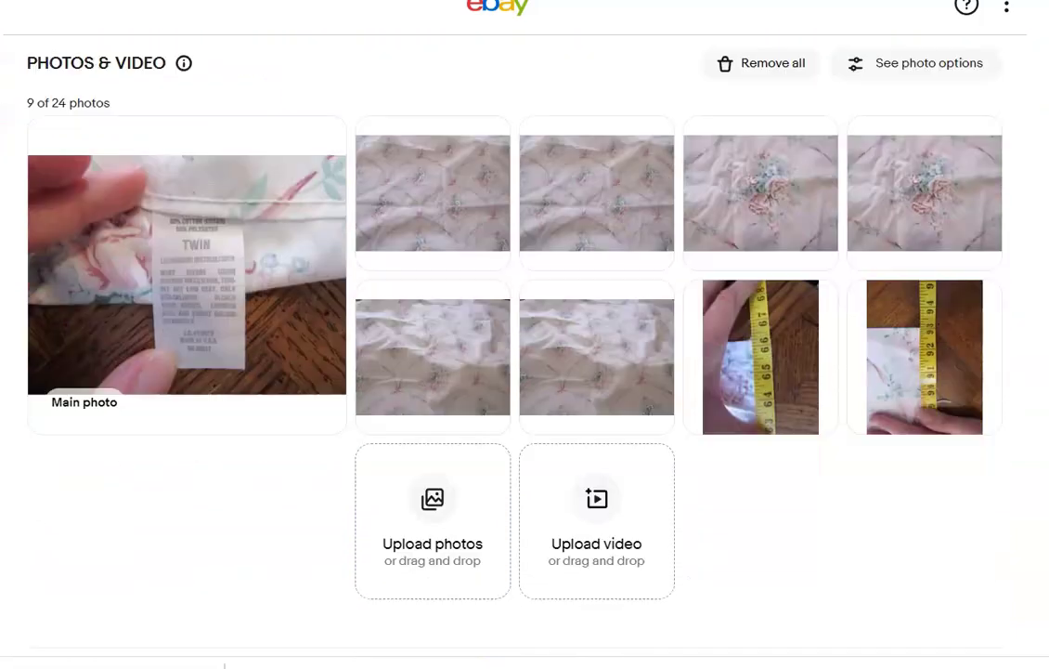
{"action": "left_click_drag", "start_coordinate": [421, 110], "coordinate": [165, 106]}
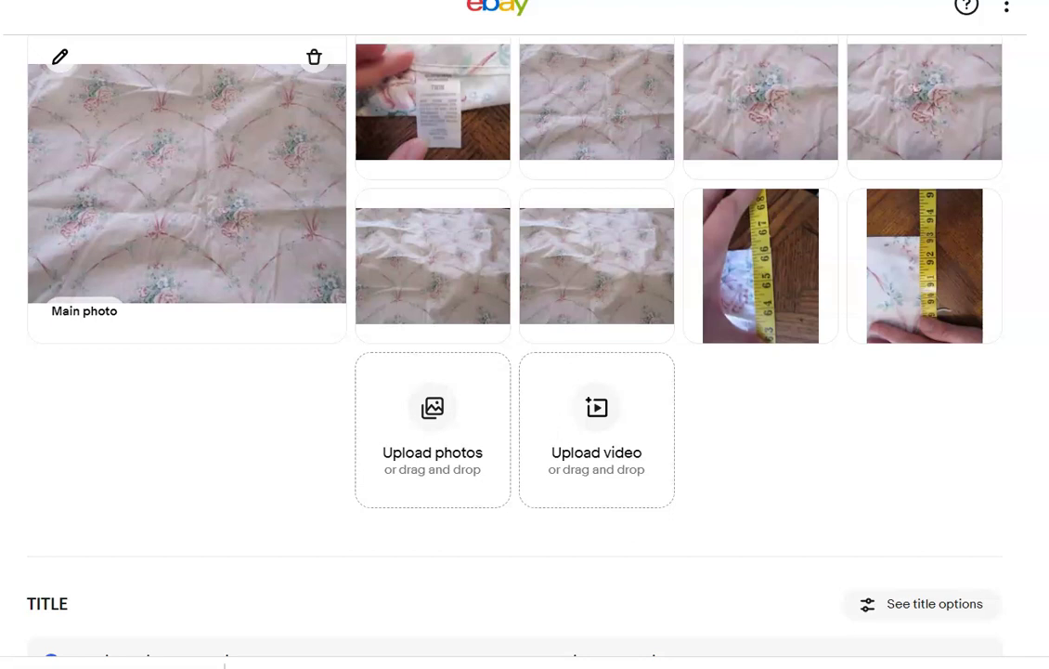
{"action": "scroll", "coordinate": [185, 186], "scroll_direction": "down", "scroll_amount": 6}
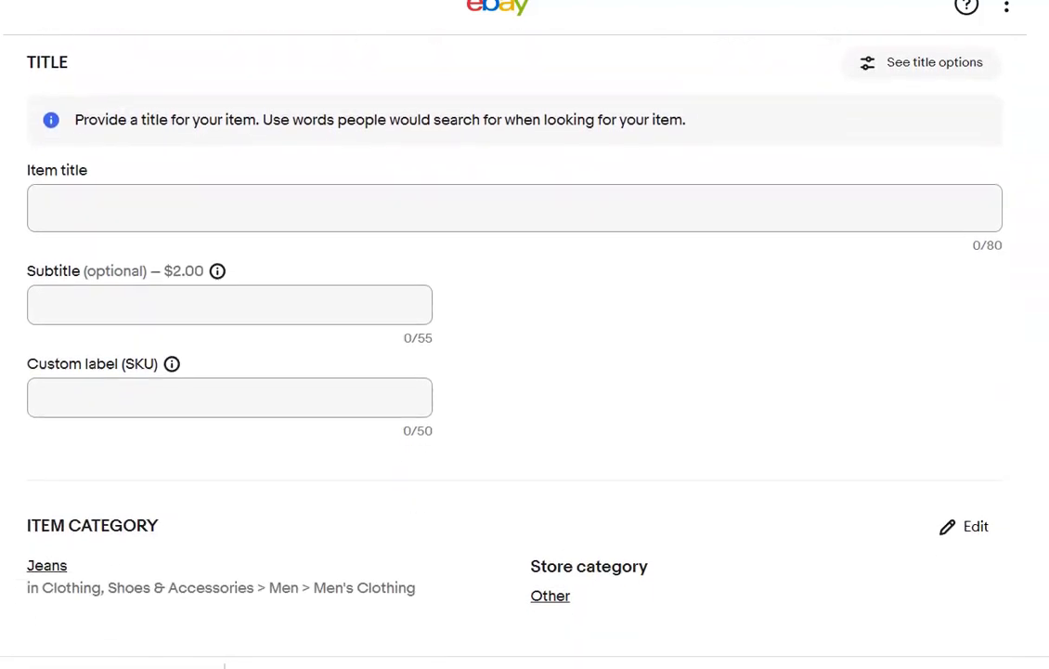
Title the floral bedding listing "Vintage Twin Flat Sheet pink roses 66 inches x 93 inches".
{"action": "left_click", "coordinate": [780, 202]}
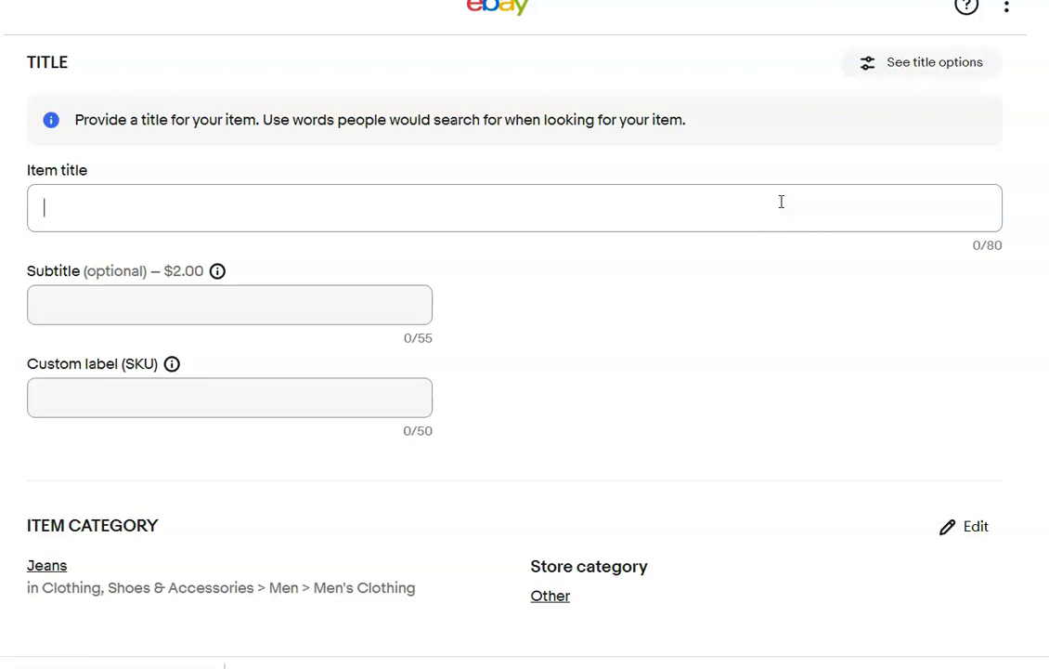
{"action": "type", "text": "Vintage"}
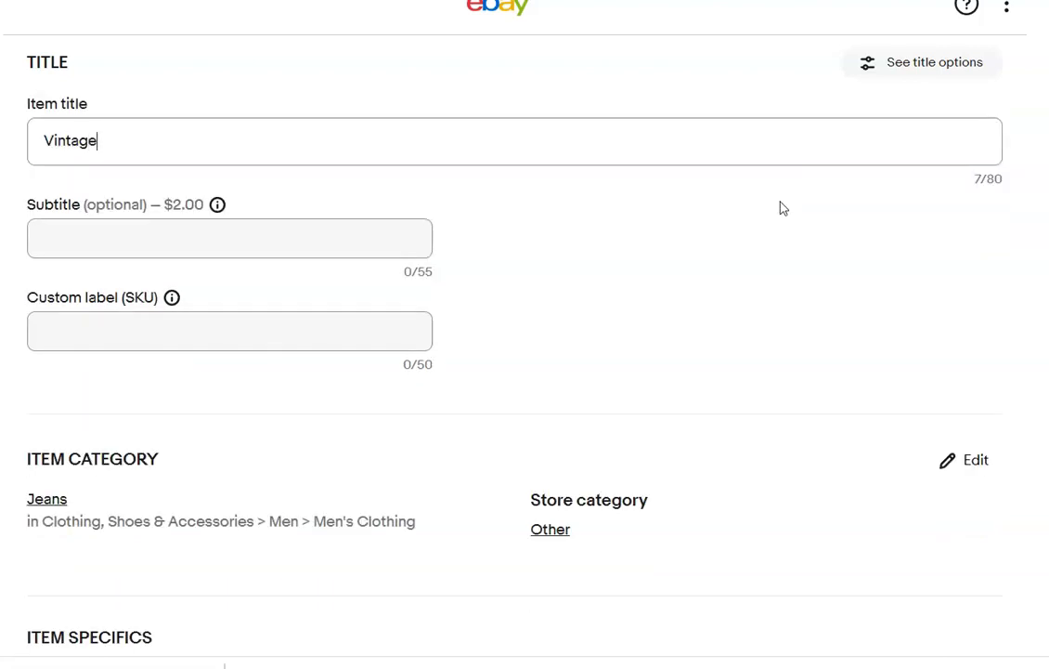
{"action": "type", "text": " Twin Flat Sheet"}
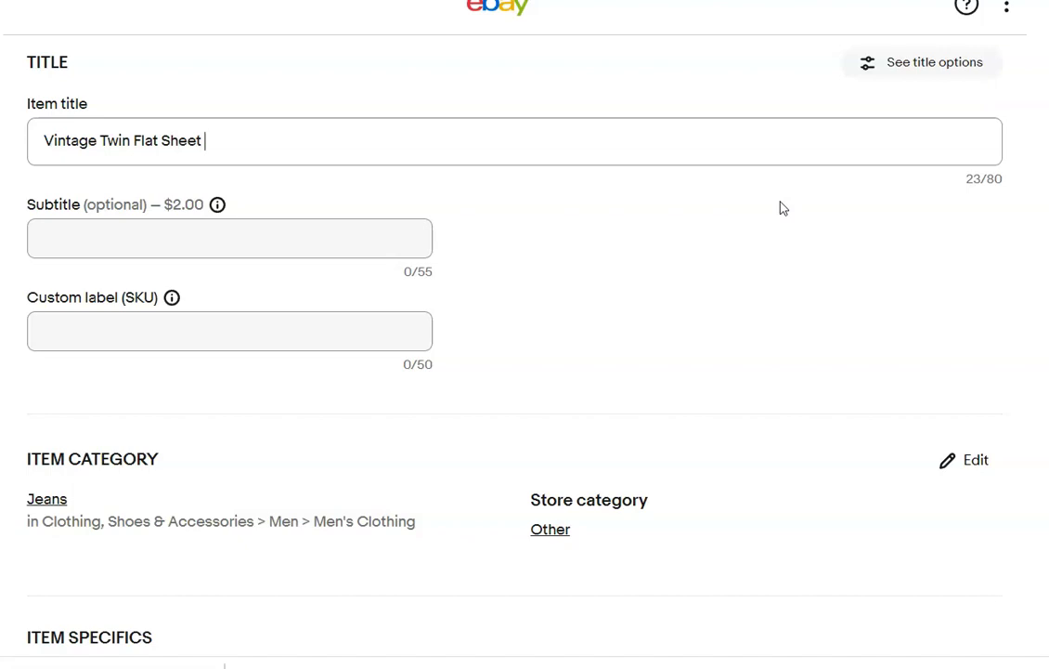
{"action": "type", "text": " pink roses"}
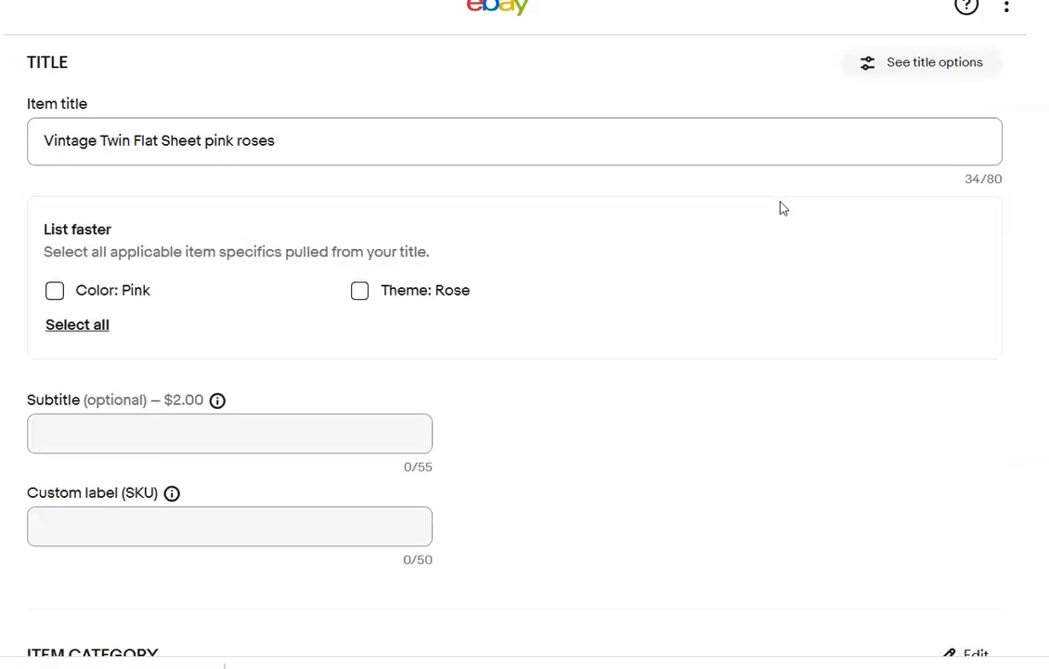
{"action": "type", "text": " 66 inches x 9"}
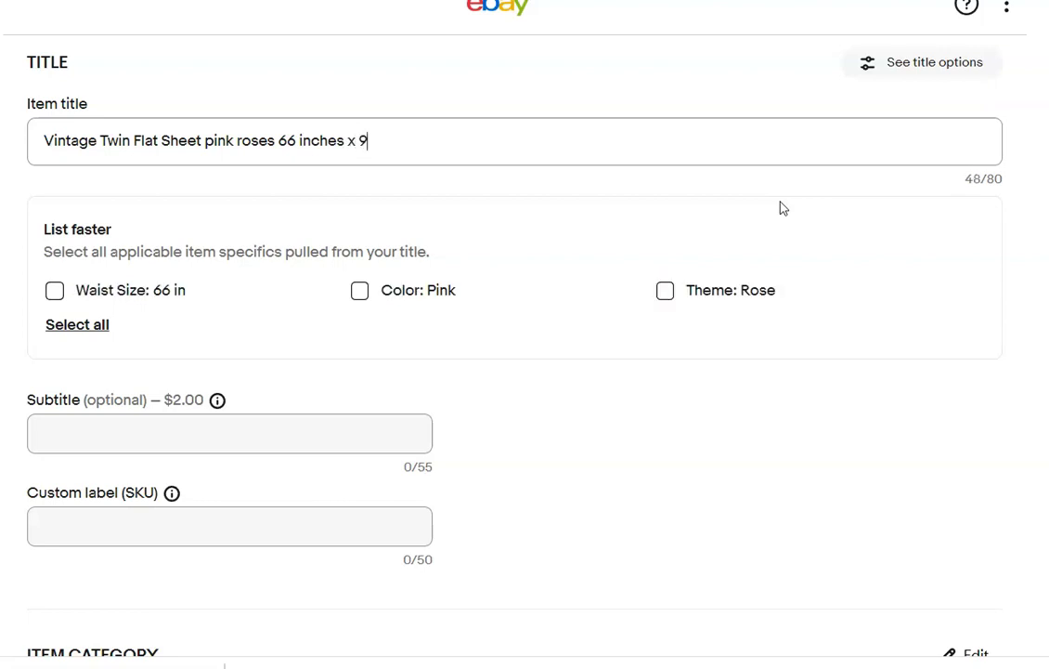
{"action": "type", "text": "3 inchs"}
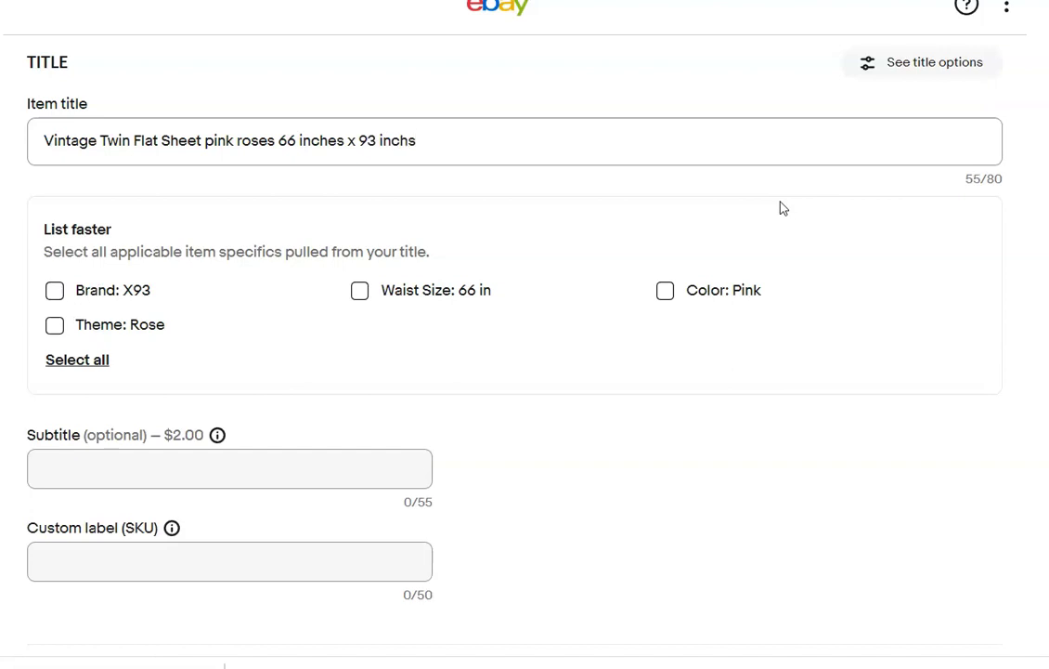
{"action": "key", "text": "BackSpace"}
{"action": "type", "text": "es"}
{"action": "left_click", "coordinate": [937, 205]}
Change the first item category to Collectibles > Linens & Textiles > Bed & Bath Linens > Sheets.
{"action": "scroll", "coordinate": [938, 205], "scroll_direction": "down", "scroll_amount": 4}
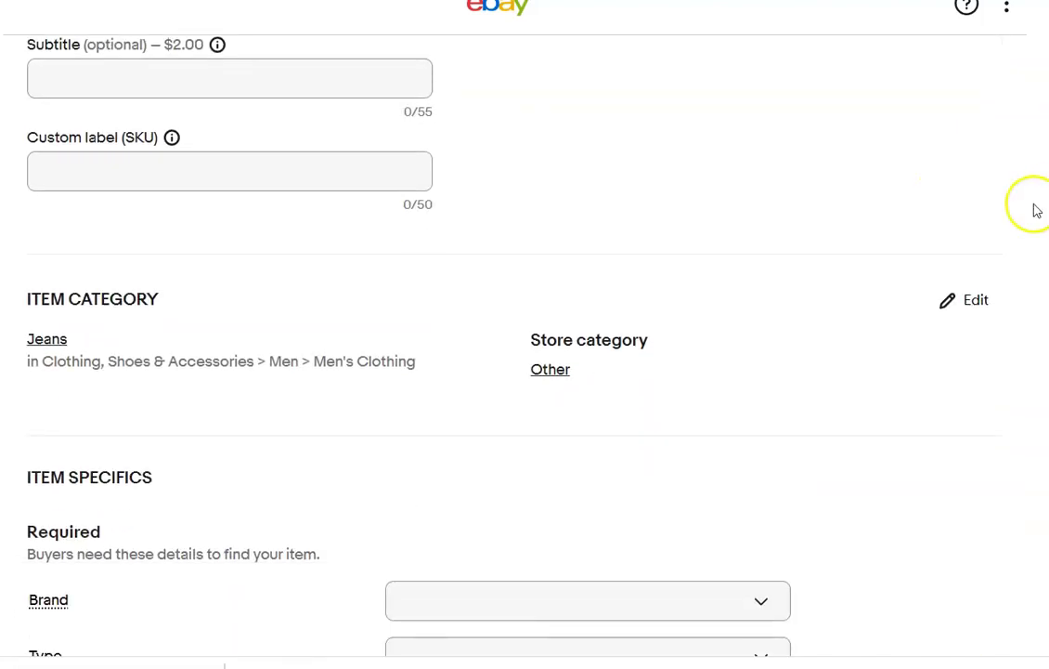
{"action": "left_click", "coordinate": [966, 299]}
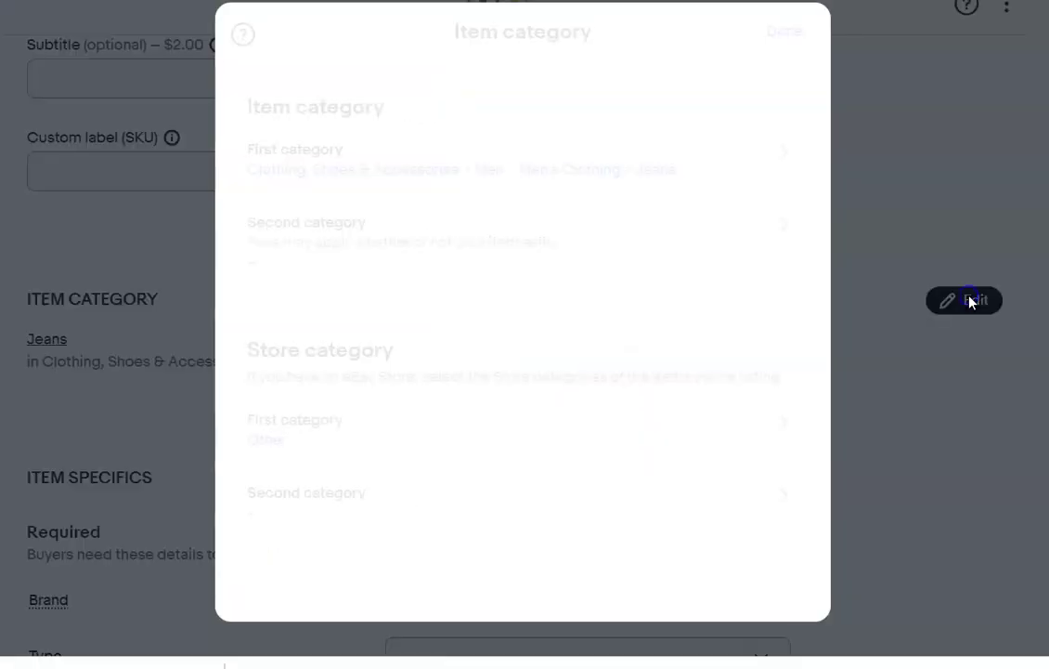
{"action": "left_click", "coordinate": [780, 164]}
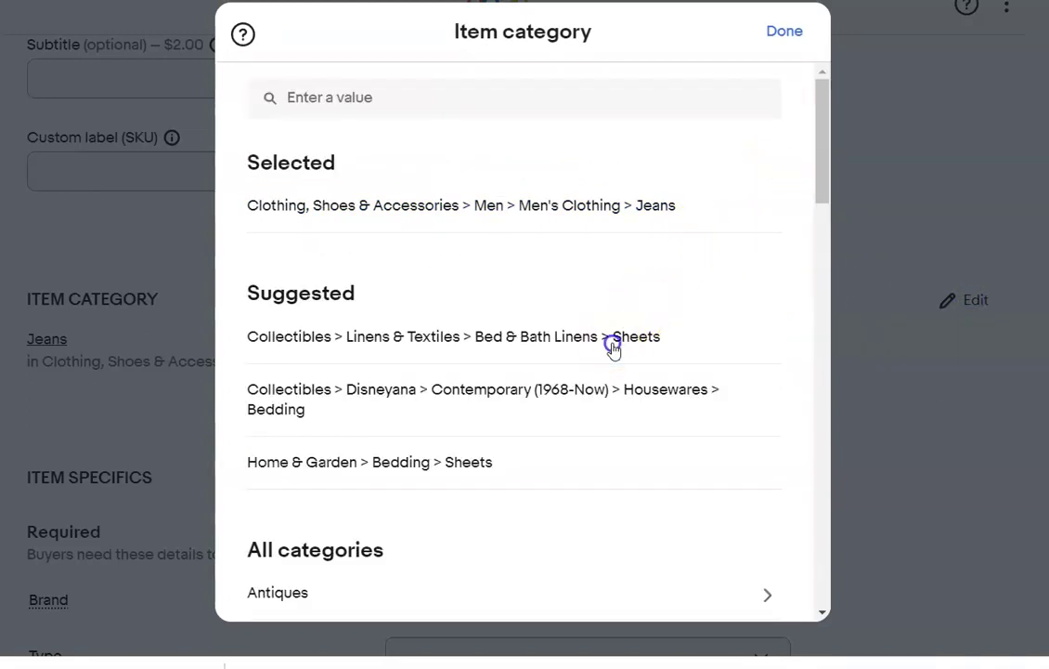
{"action": "left_click", "coordinate": [612, 342]}
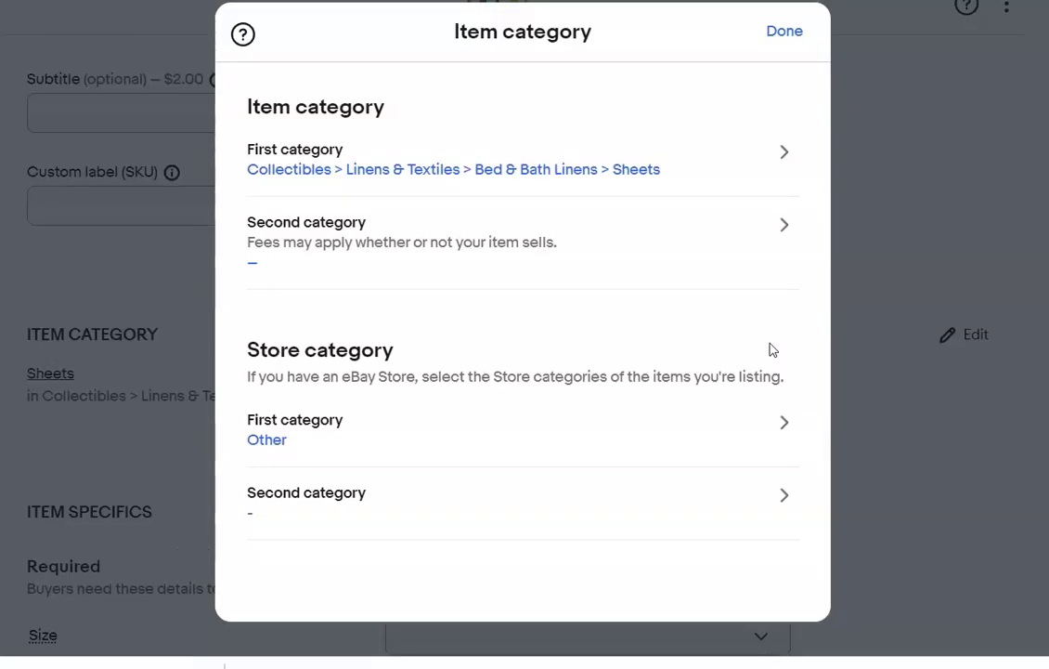
{"action": "left_click", "coordinate": [782, 158]}
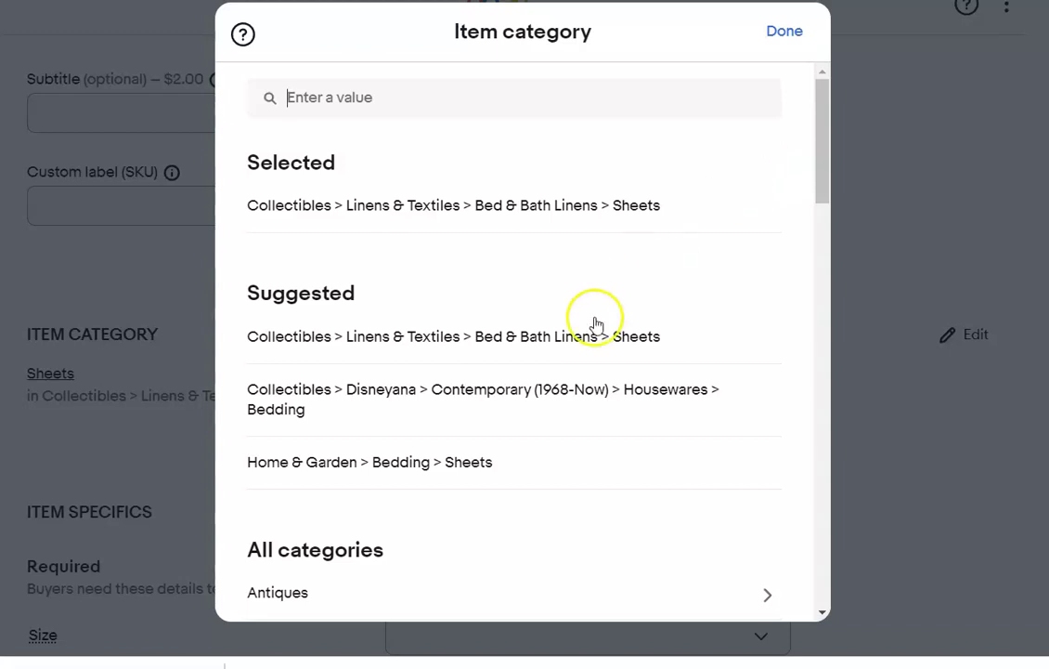
{"action": "left_click", "coordinate": [467, 473]}
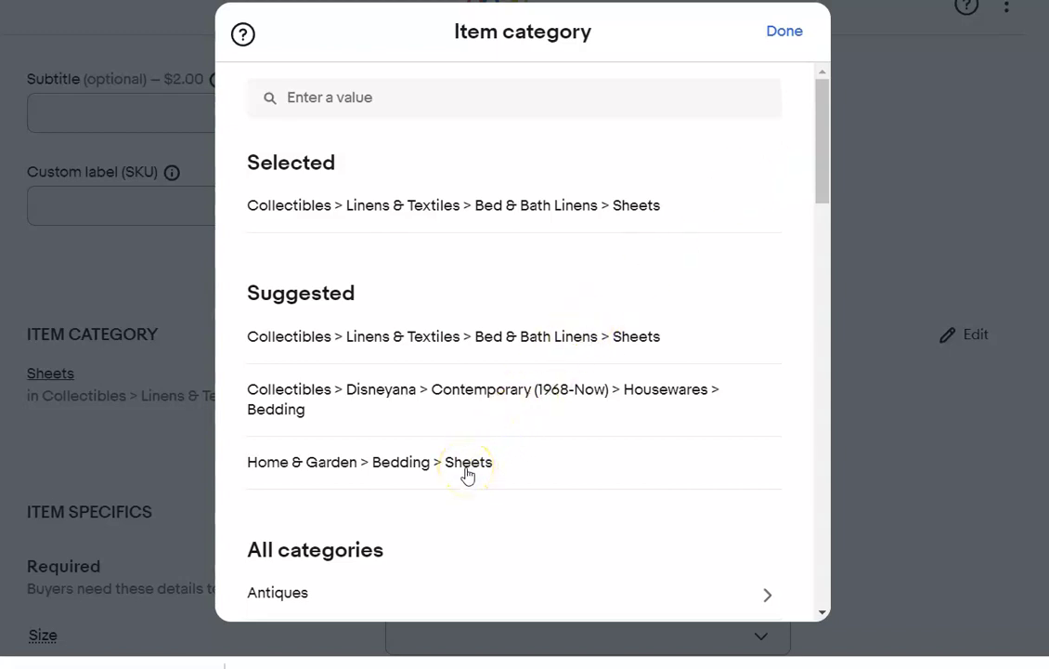
{"action": "left_click", "coordinate": [780, 37]}
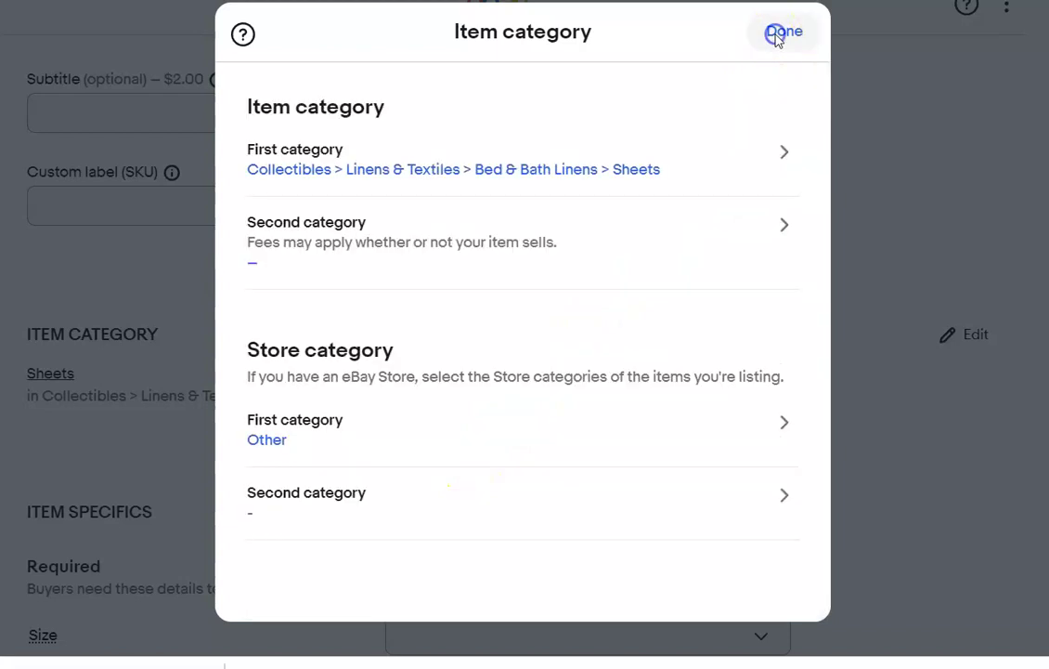
{"action": "left_click", "coordinate": [781, 28]}
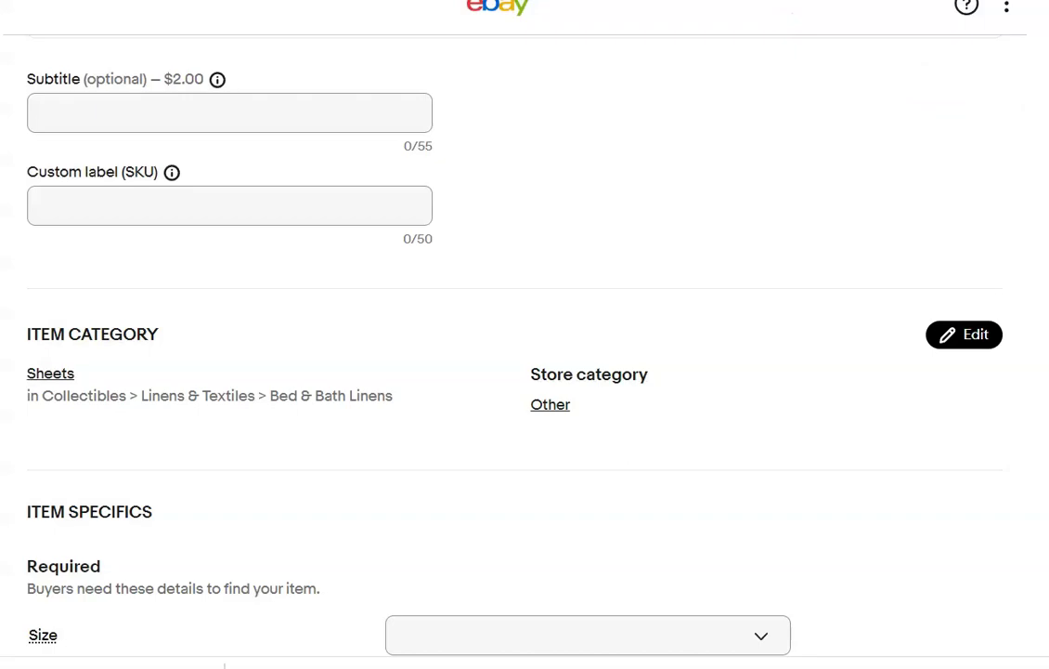
Accept the suggested specifics Pattern: Roses, Type: Flat Sheet, Size: Twin, Item Length: 93 in and Item Width: 66 in.
{"action": "scroll", "coordinate": [525, 353], "scroll_direction": "down", "scroll_amount": 20}
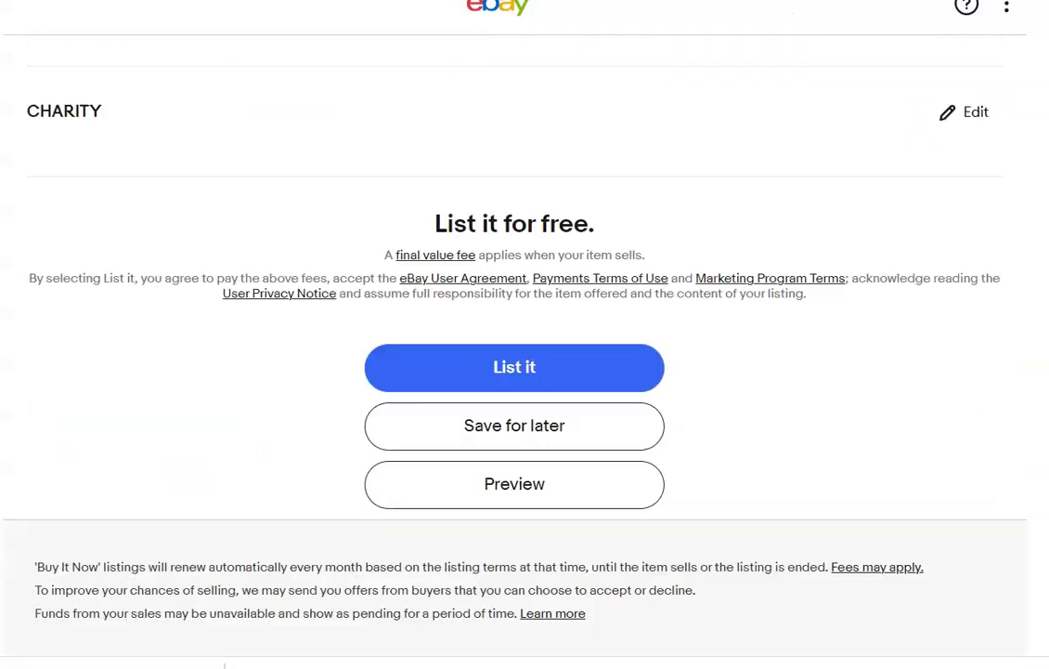
{"action": "scroll", "coordinate": [525, 353], "scroll_direction": "up", "scroll_amount": 20}
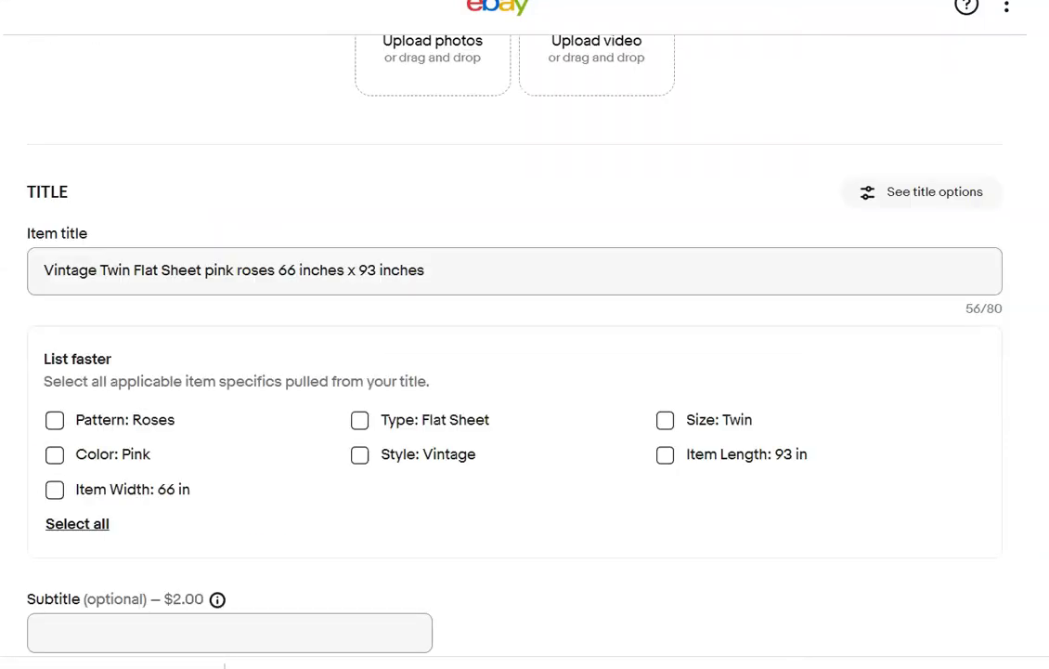
{"action": "scroll", "coordinate": [524, 353], "scroll_direction": "down", "scroll_amount": 4}
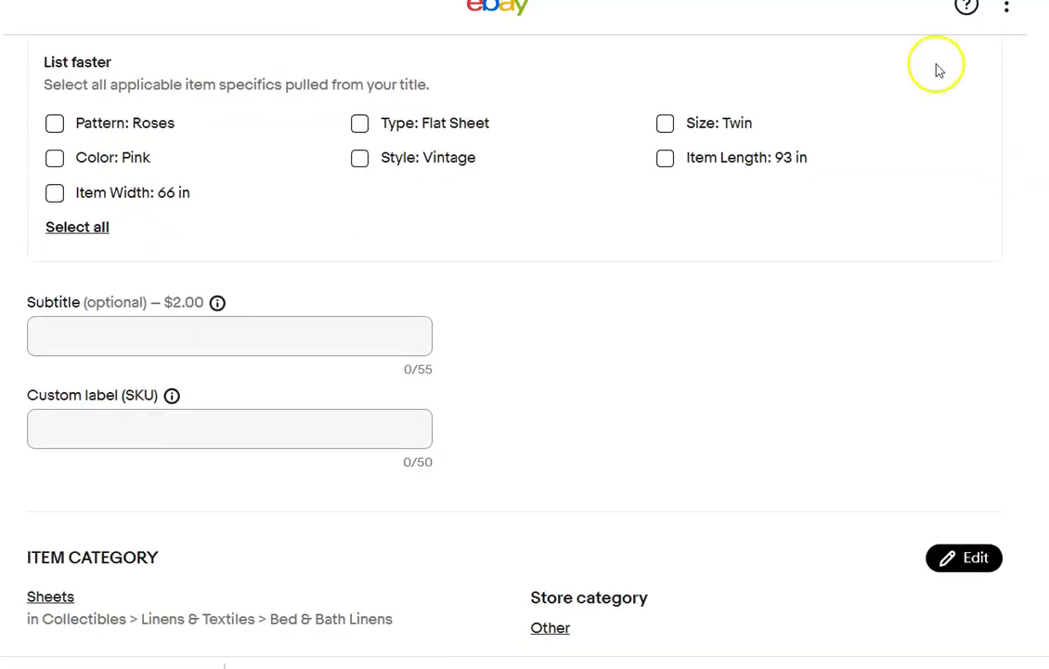
{"action": "left_click", "coordinate": [55, 123]}
{"action": "left_click", "coordinate": [358, 124]}
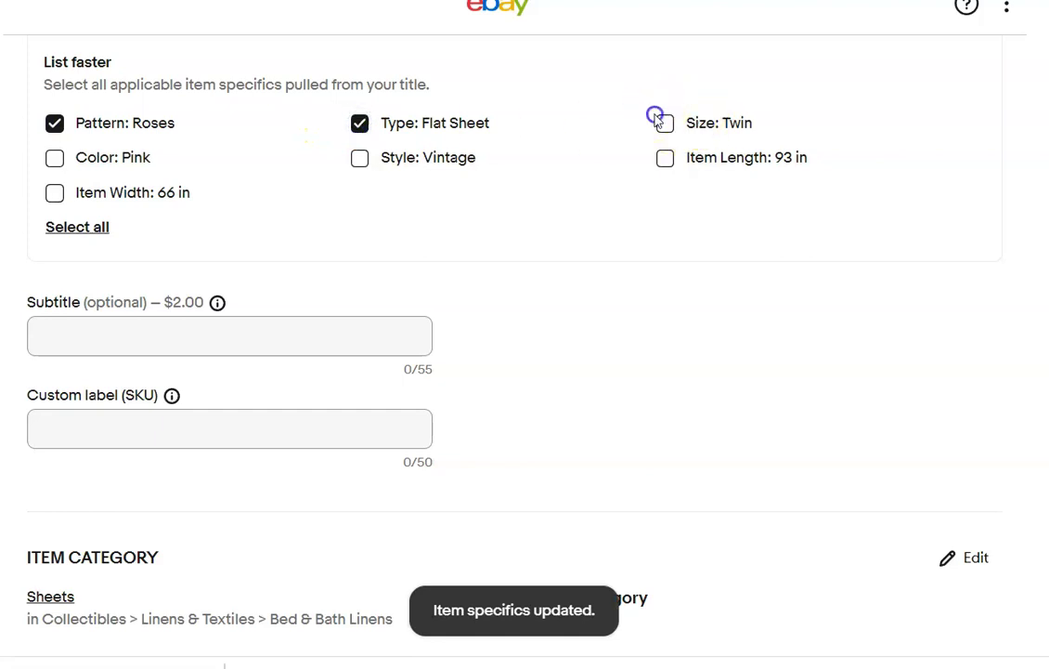
{"action": "left_click", "coordinate": [666, 159]}
{"action": "left_click", "coordinate": [665, 122]}
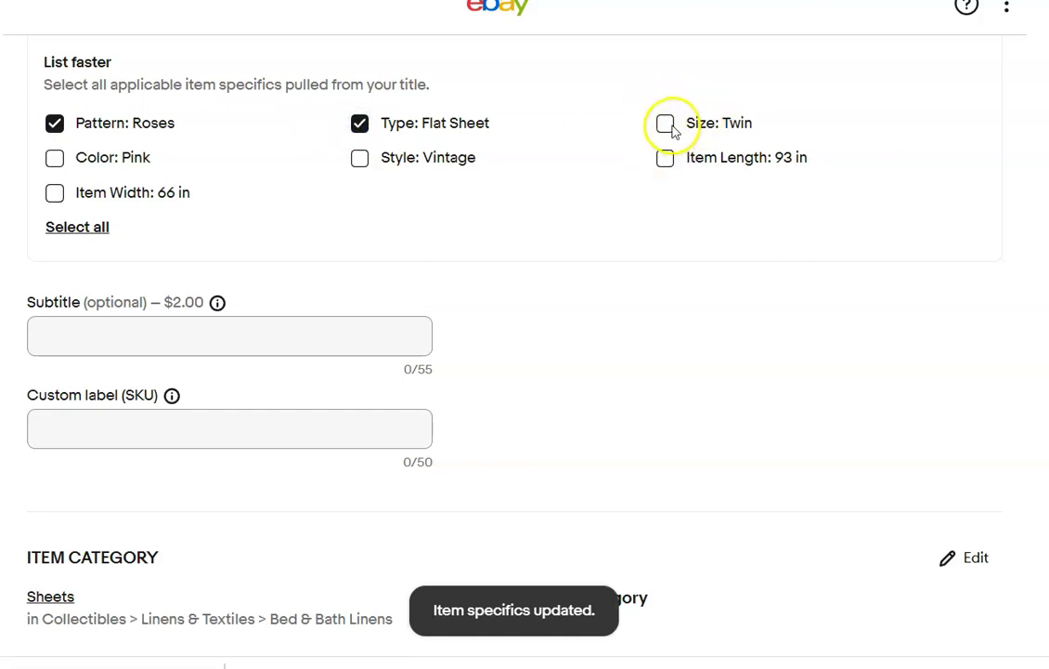
{"action": "left_click", "coordinate": [666, 158]}
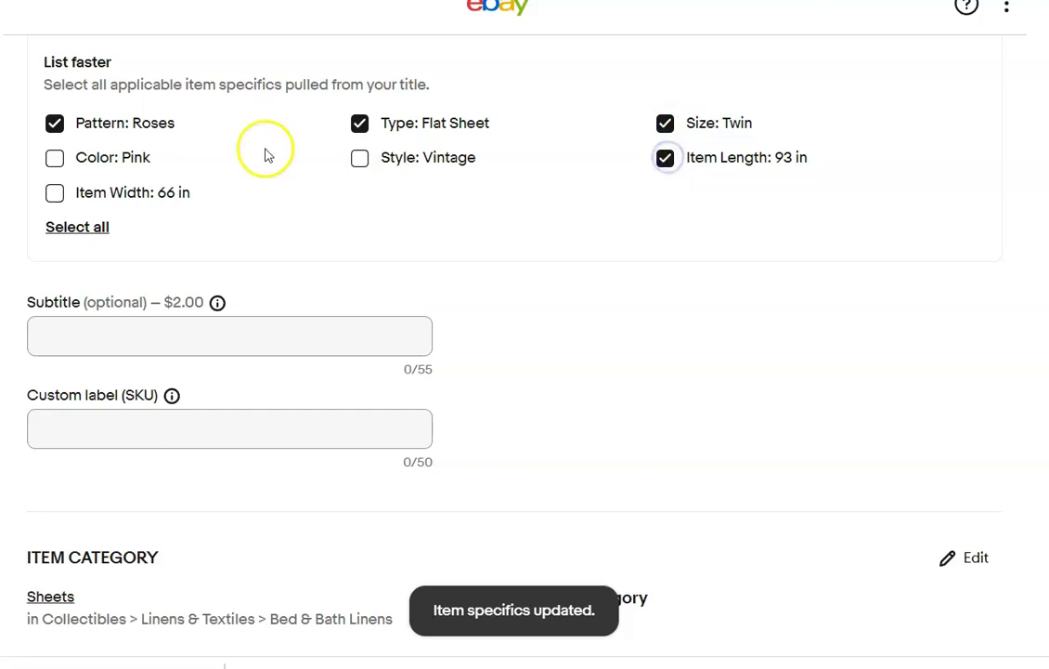
{"action": "left_click", "coordinate": [55, 193]}
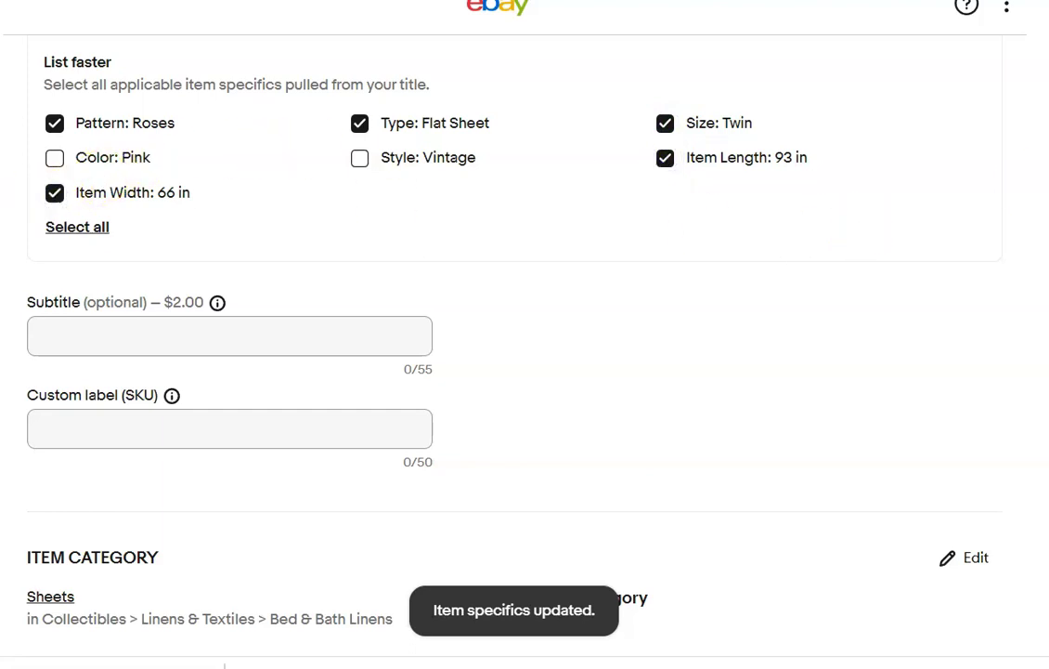
Set the item condition to Pre-owned with the condition description "No rips or stains".
{"action": "scroll", "coordinate": [525, 352], "scroll_direction": "down", "scroll_amount": 5}
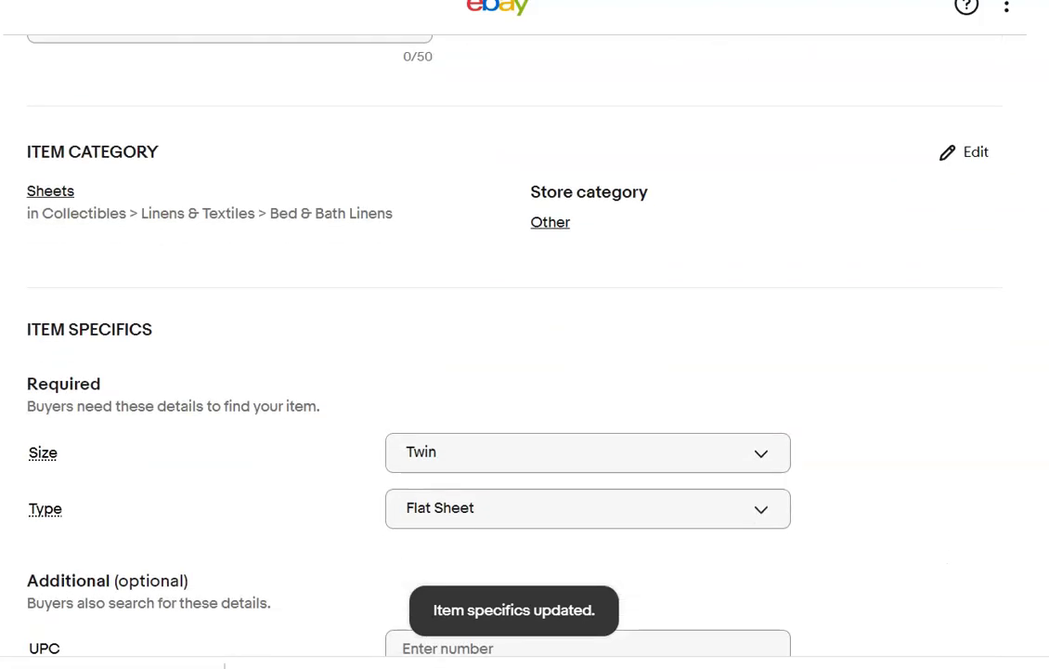
{"action": "scroll", "coordinate": [525, 352], "scroll_direction": "down", "scroll_amount": 4}
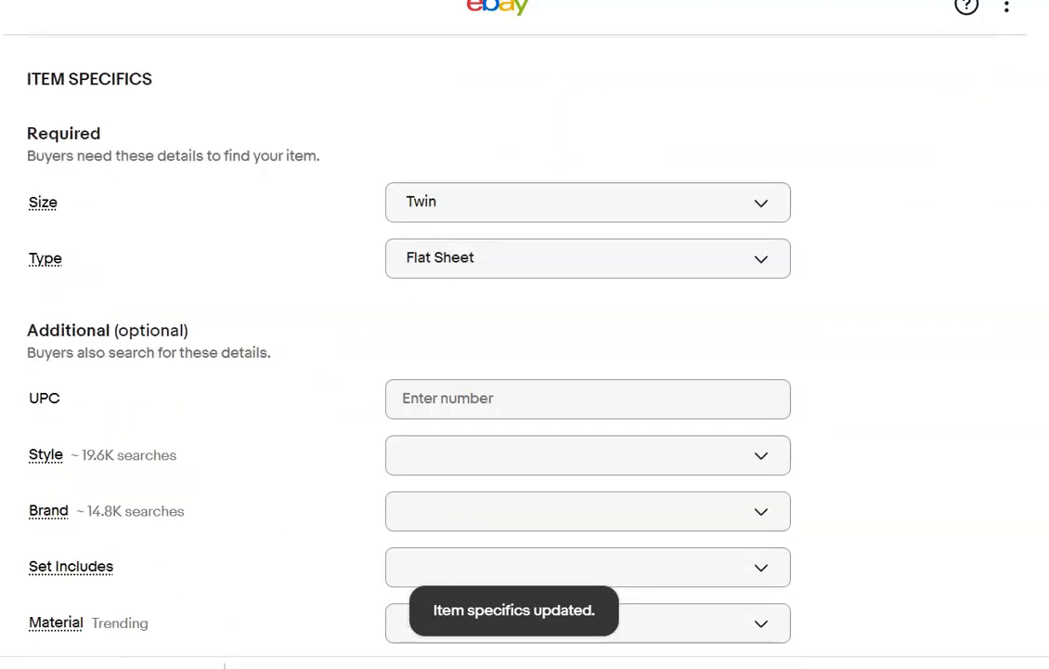
{"action": "scroll", "coordinate": [525, 353], "scroll_direction": "down", "scroll_amount": 3}
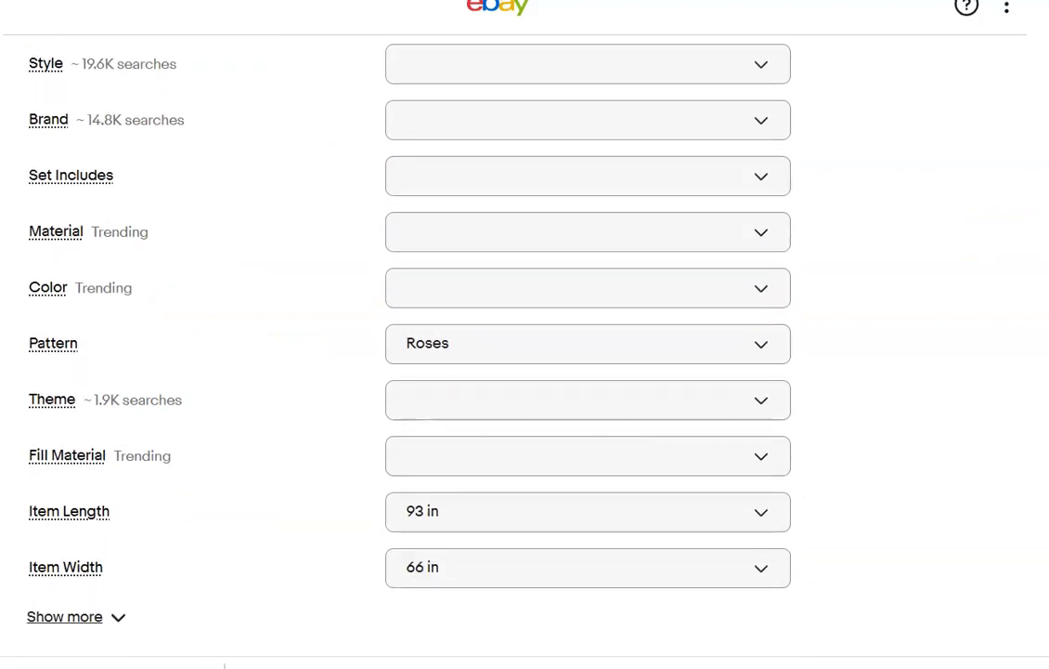
{"action": "scroll", "coordinate": [524, 353], "scroll_direction": "down", "scroll_amount": 7}
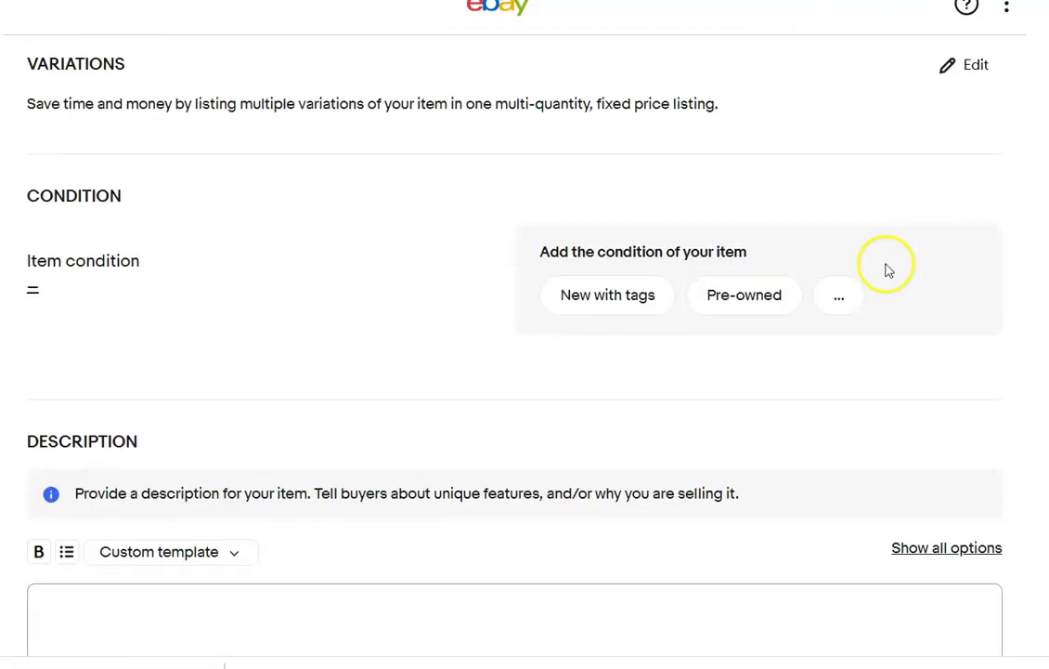
{"action": "left_click", "coordinate": [754, 290]}
{"action": "left_click", "coordinate": [321, 334]}
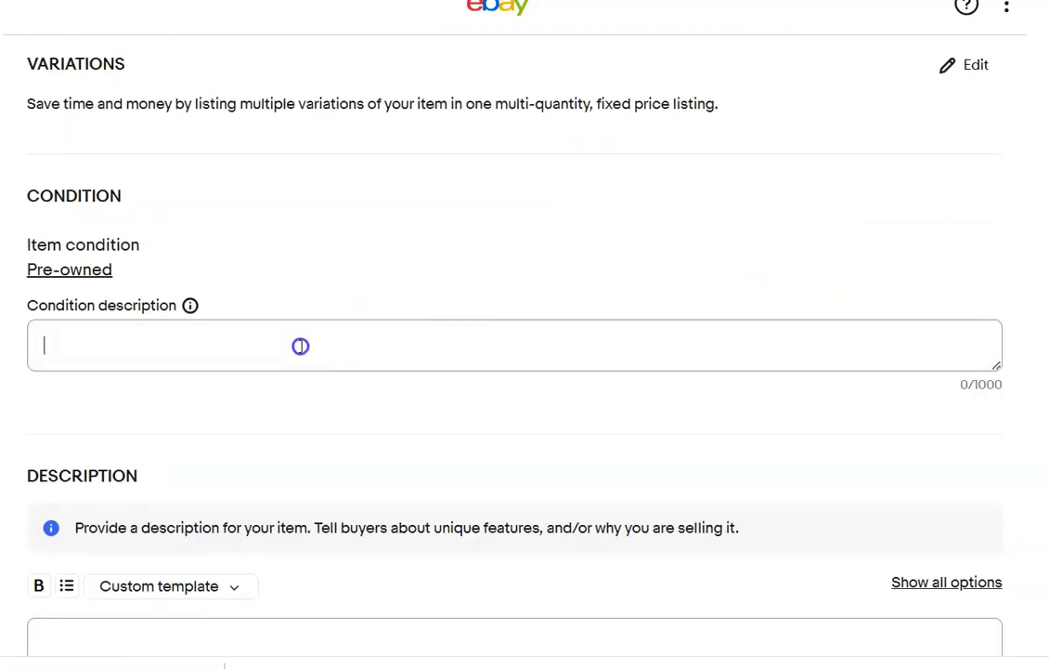
{"action": "type", "text": "No rips or stains"}
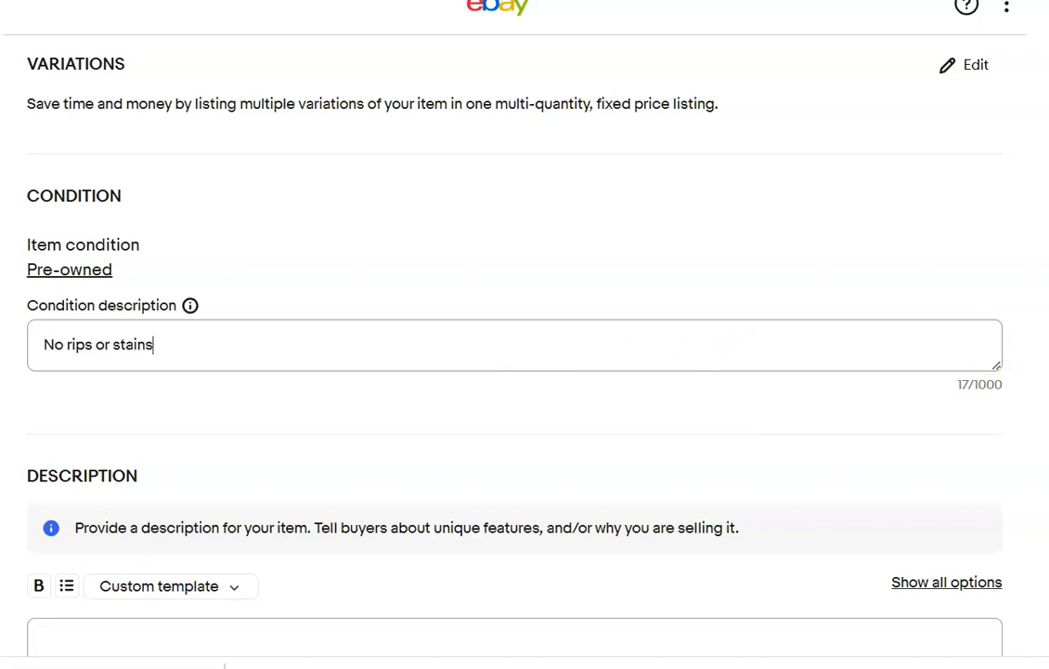
Enter "Please refer to photos" as the description of the flat sheet.
{"action": "scroll", "coordinate": [515, 372], "scroll_direction": "down", "scroll_amount": 4}
{"action": "left_click", "coordinate": [874, 358]}
{"action": "type", "text": "Please refer to photos"}
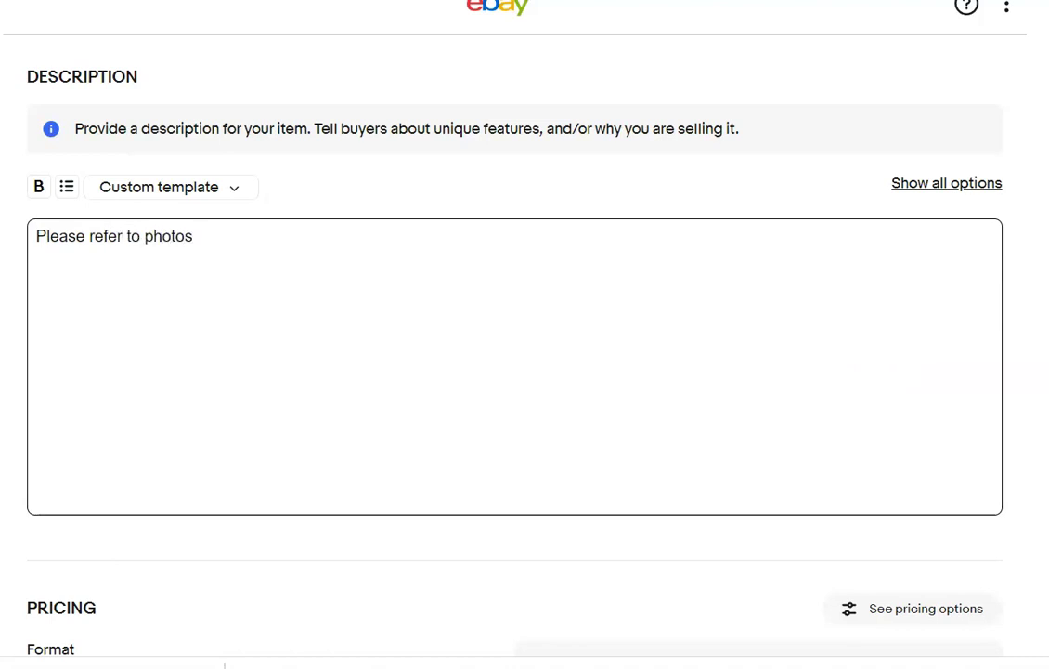
Set the Buy It Now price of the flat sheet to $30.00.
{"action": "scroll", "coordinate": [525, 372], "scroll_direction": "down", "scroll_amount": 6}
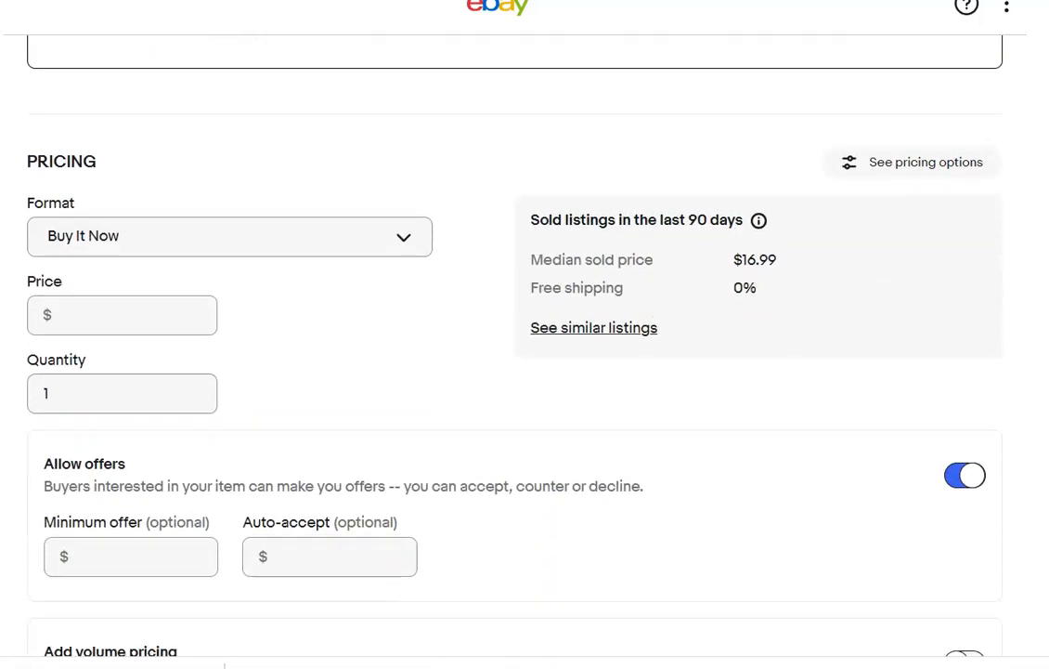
{"action": "left_click", "coordinate": [158, 176]}
{"action": "type", "text": "30.00"}
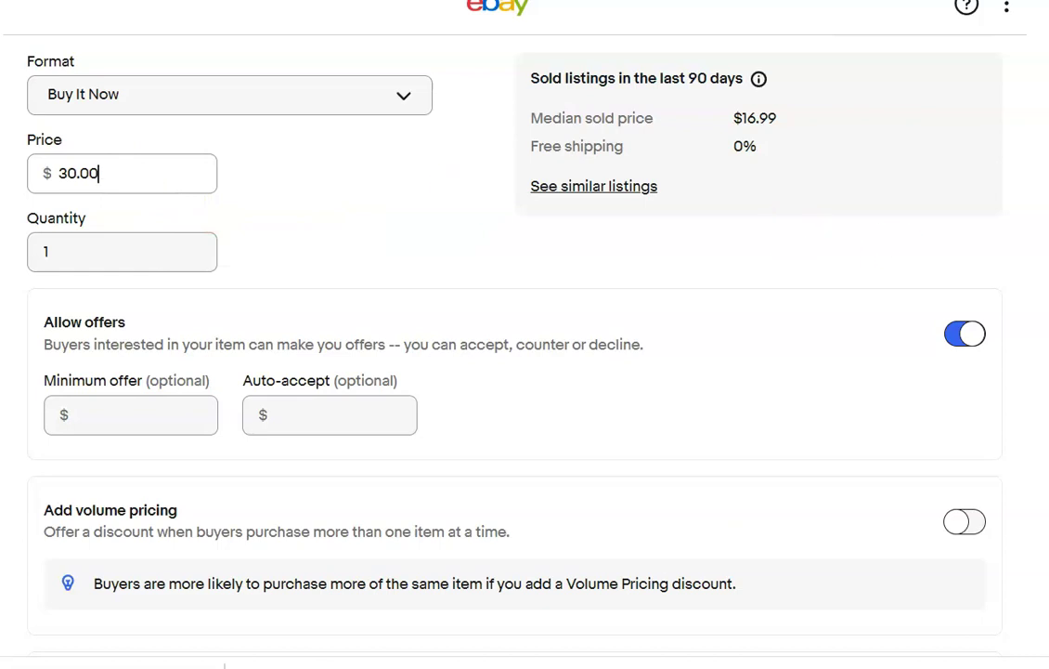
Set the flat sheet's package weight to 13 oz and its package dimensions to 13 x 9 x 3 inches.
{"action": "scroll", "coordinate": [448, 277], "scroll_direction": "down", "scroll_amount": 8}
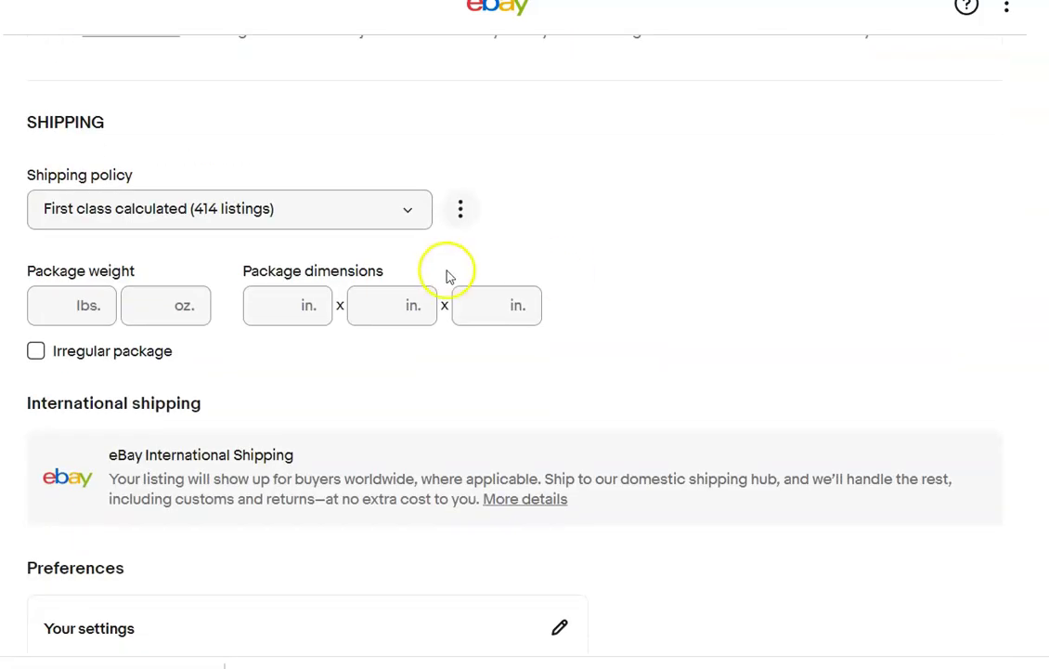
{"action": "left_click", "coordinate": [150, 307]}
{"action": "type", "text": "13"}
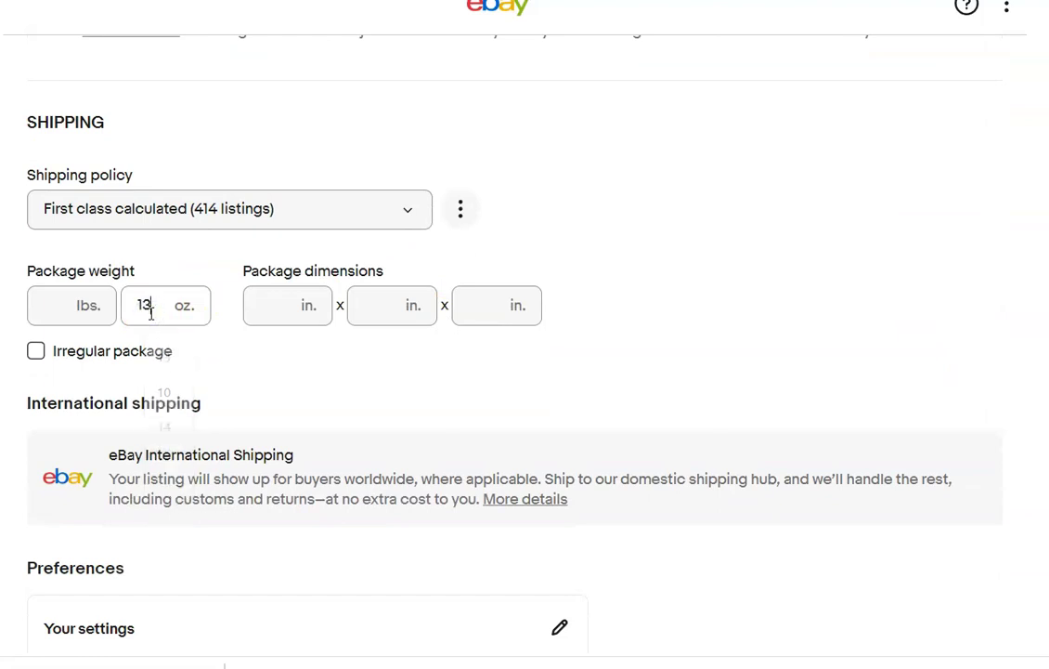
{"action": "left_click", "coordinate": [263, 307]}
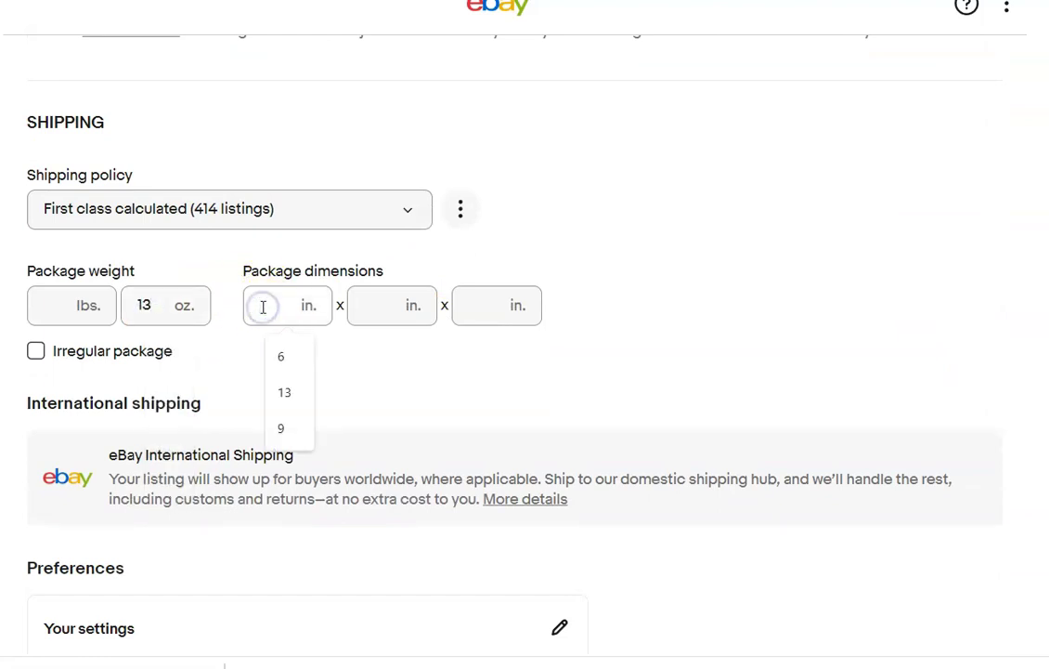
{"action": "type", "text": "13"}
{"action": "key", "text": "Tab"}
{"action": "type", "text": "9"}
{"action": "key", "text": "Tab"}
{"action": "type", "text": "3"}
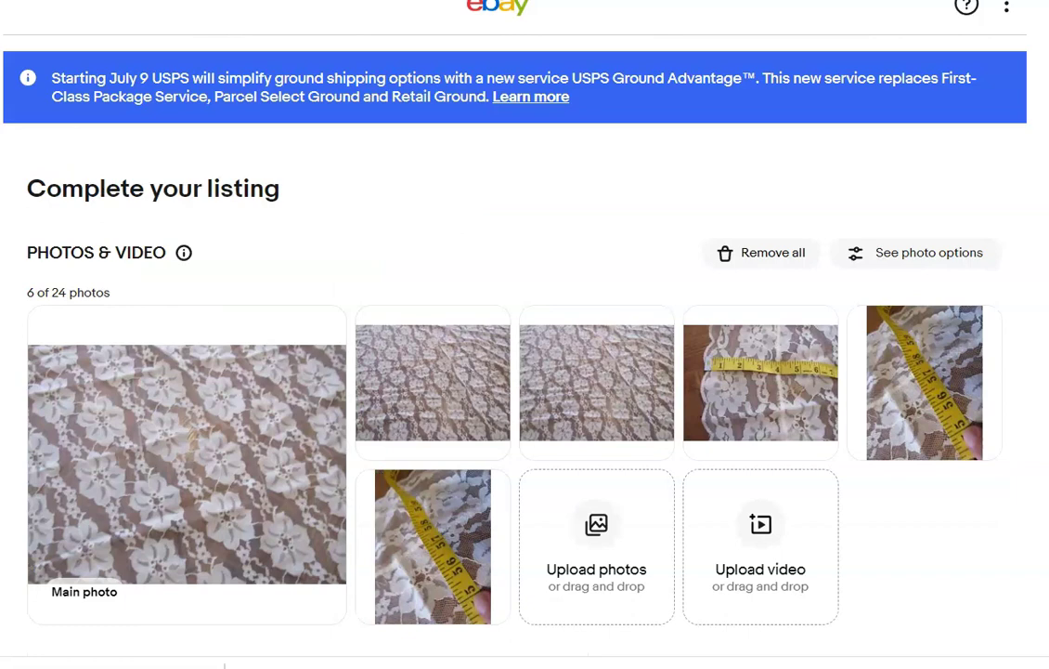
Enter "Vintage factory lace table cloth 57 in round with a 4 inch edge" as the item title of the lace listing.
{"action": "scroll", "coordinate": [628, 131], "scroll_direction": "down", "scroll_amount": 6}
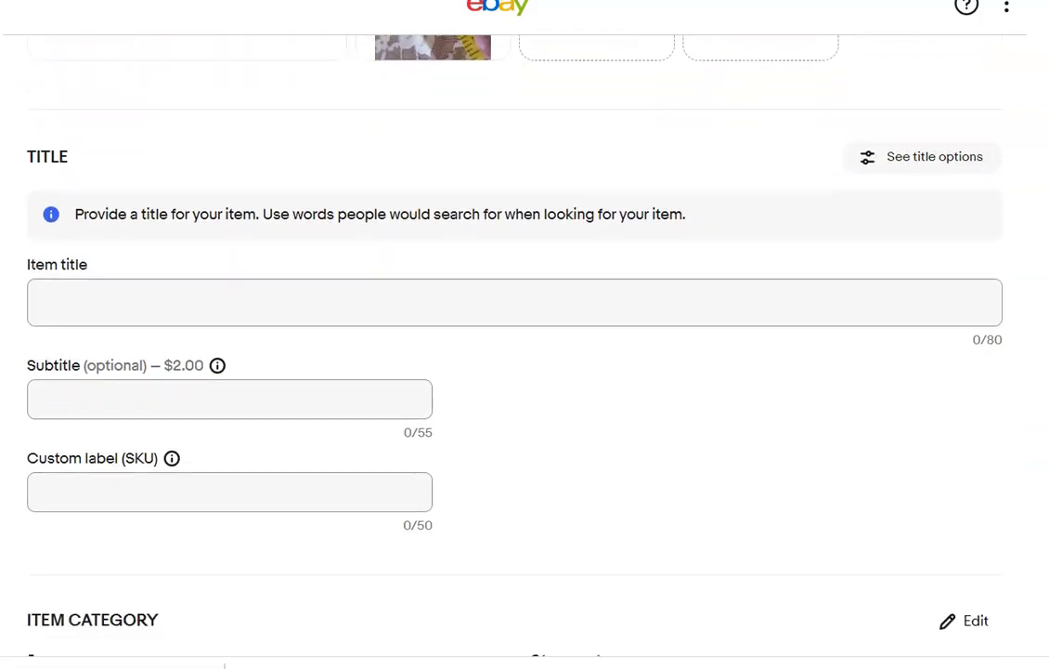
{"action": "left_click", "coordinate": [518, 300]}
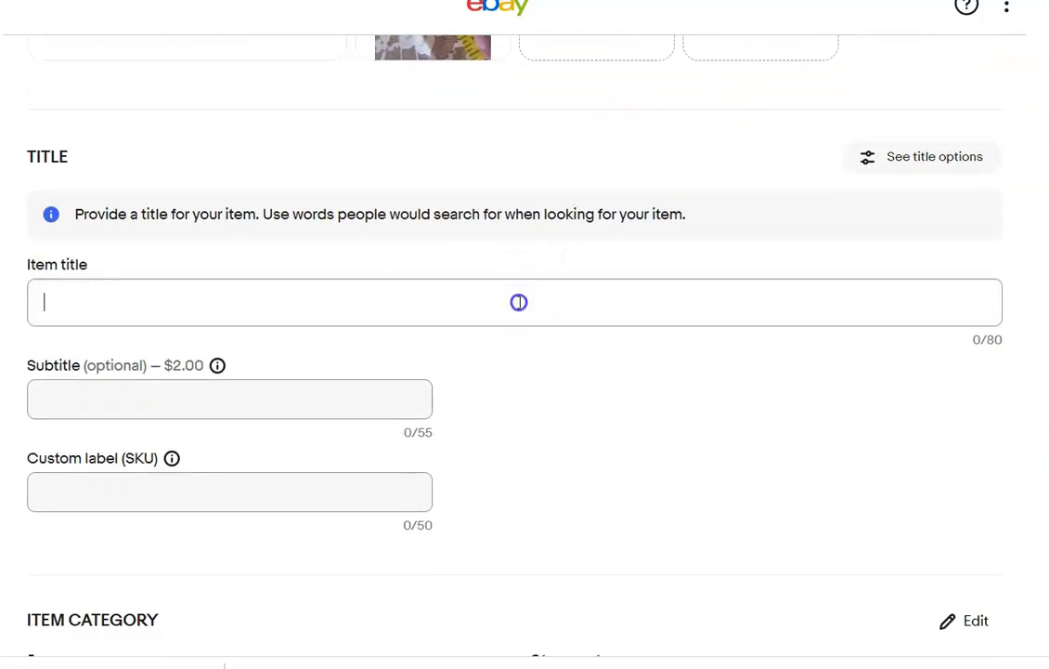
{"action": "type", "text": "V"}
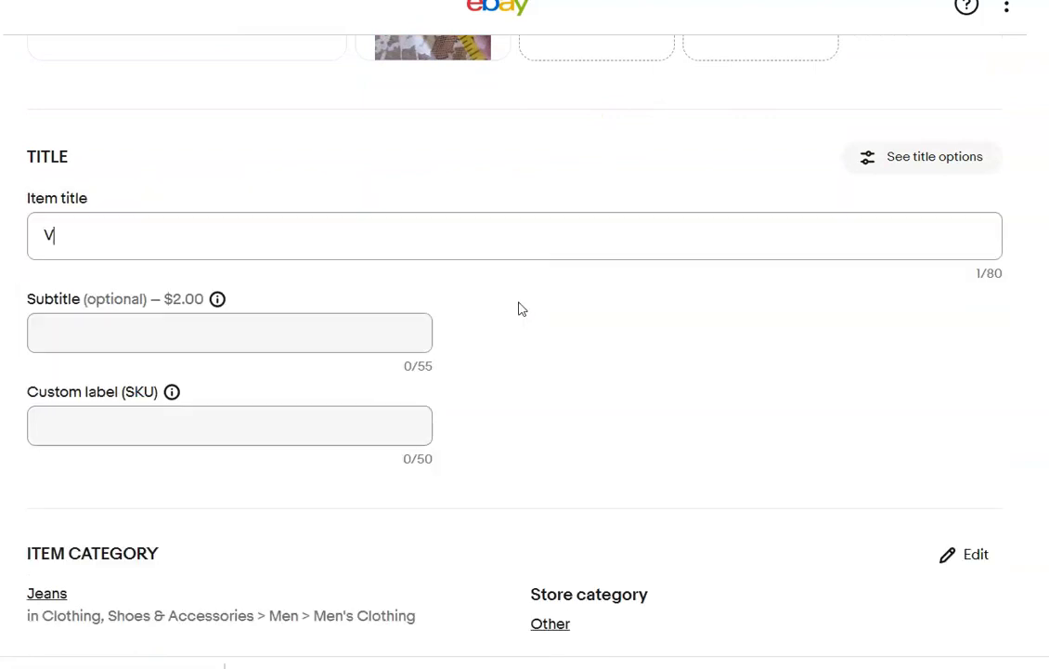
{"action": "type", "text": "intage factory"}
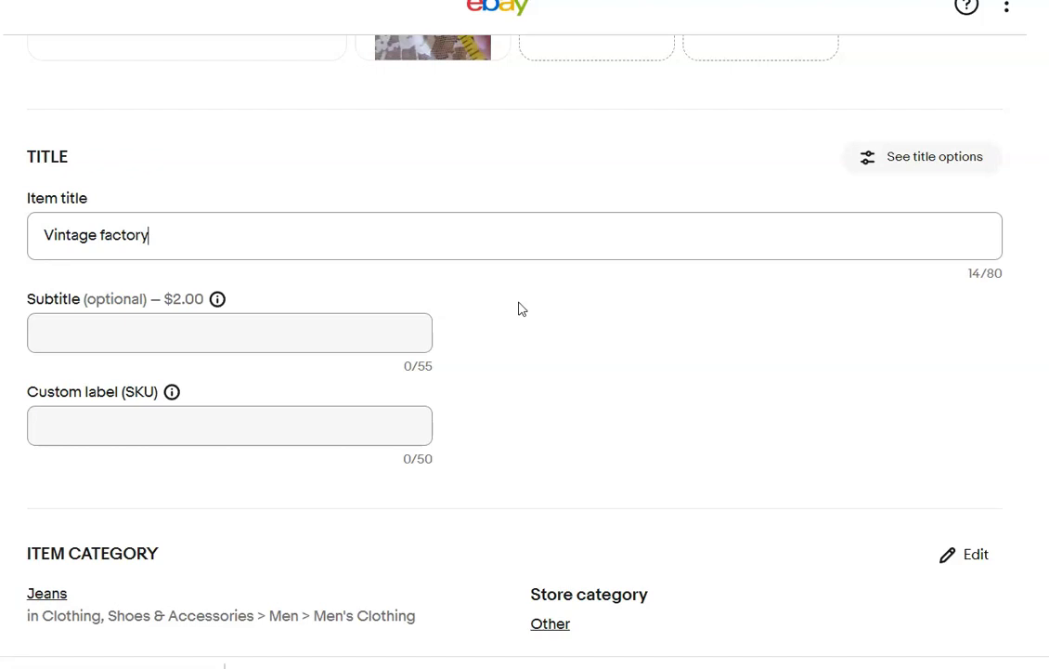
{"action": "type", "text": " lace"}
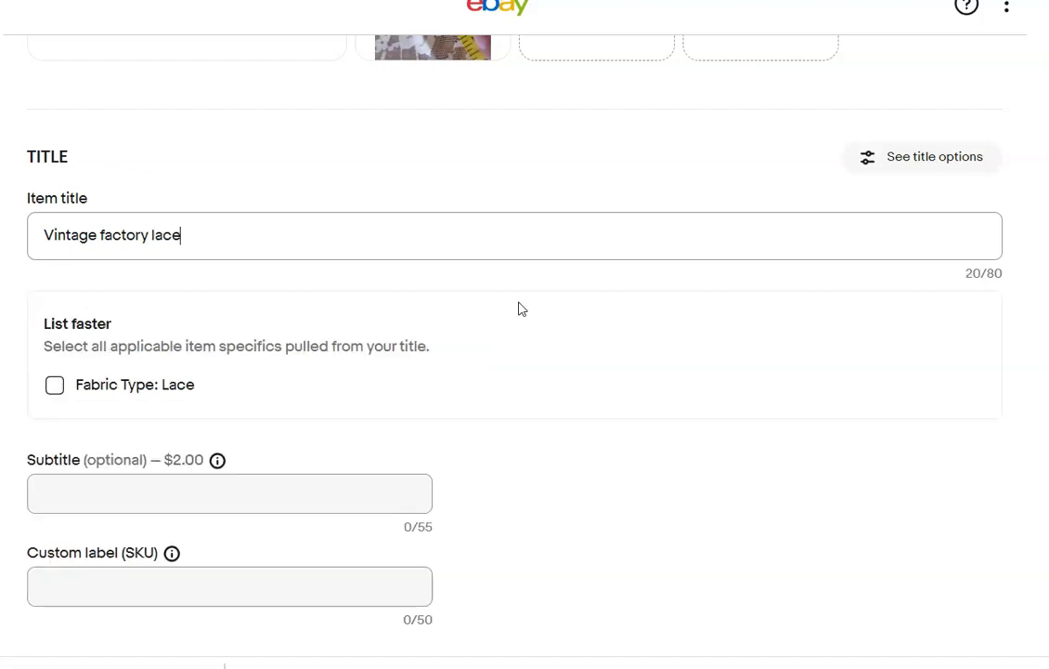
{"action": "type", "text": " table cloth"}
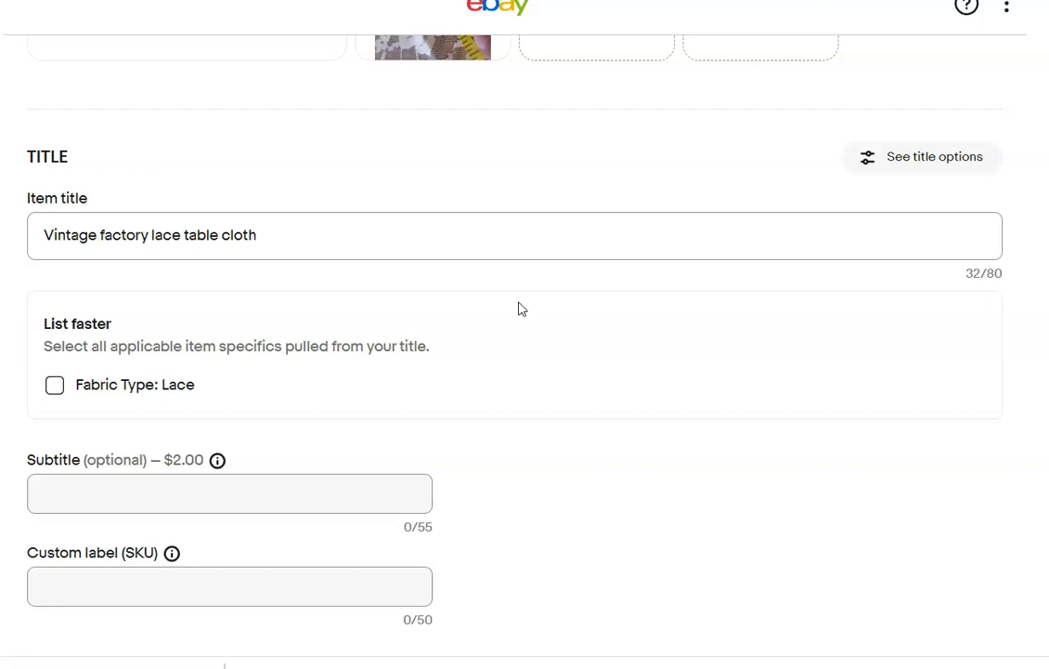
{"action": "type", "text": "57 in round with a 4 inch edge"}
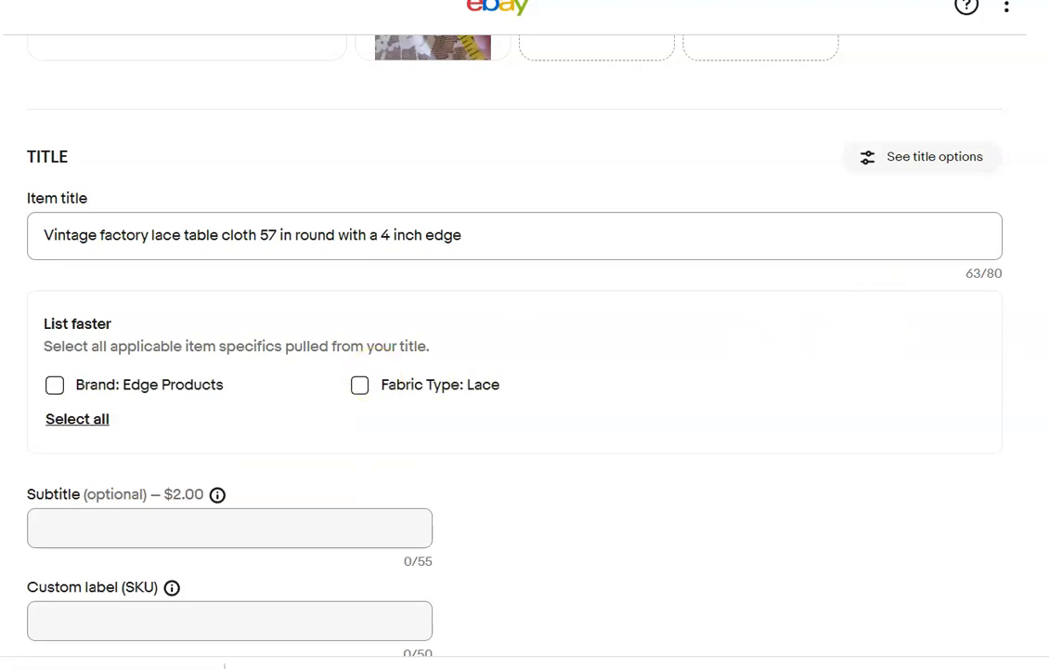
Change the first item category to Collectibles > Linens & Textiles > Kitchen Linens & Textiles > Tablecloths.
{"action": "scroll", "coordinate": [986, 329], "scroll_direction": "down", "scroll_amount": 4}
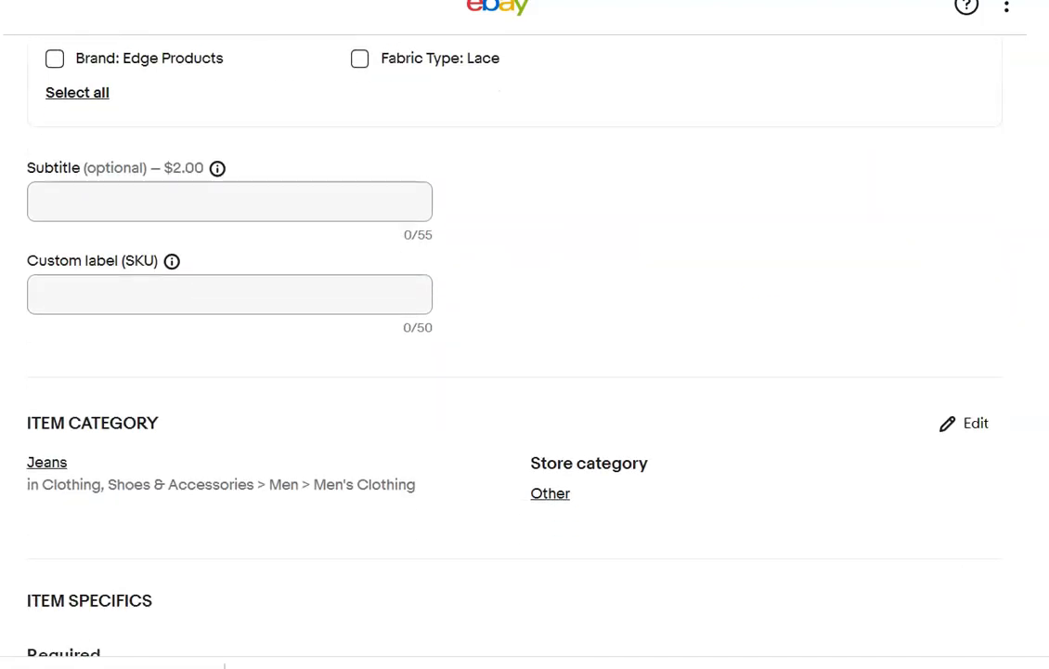
{"action": "left_click", "coordinate": [970, 412]}
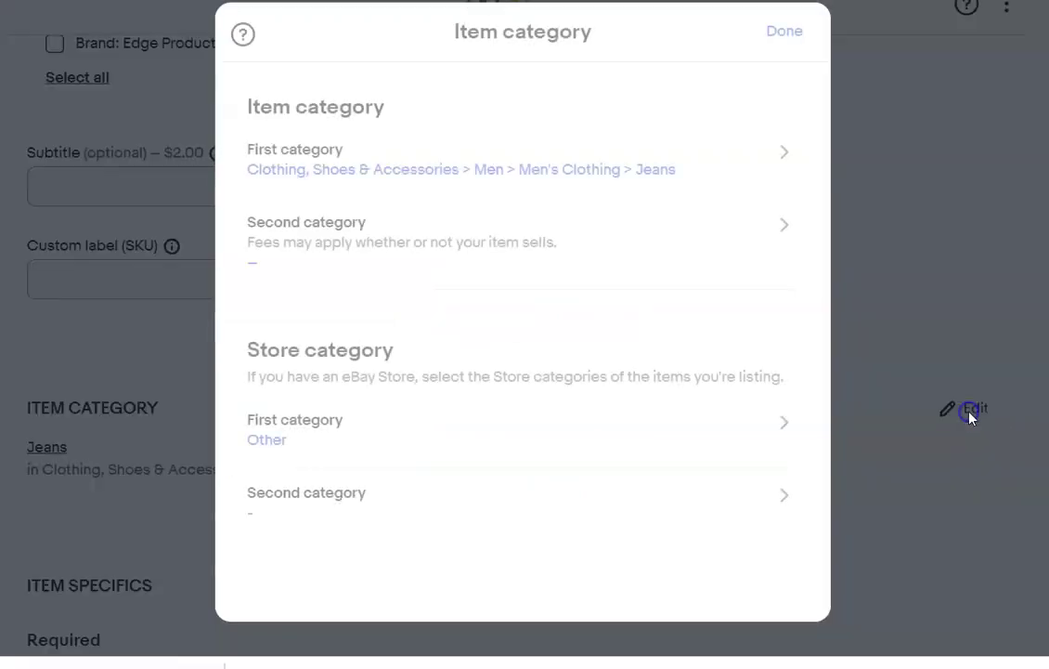
{"action": "left_click", "coordinate": [780, 153]}
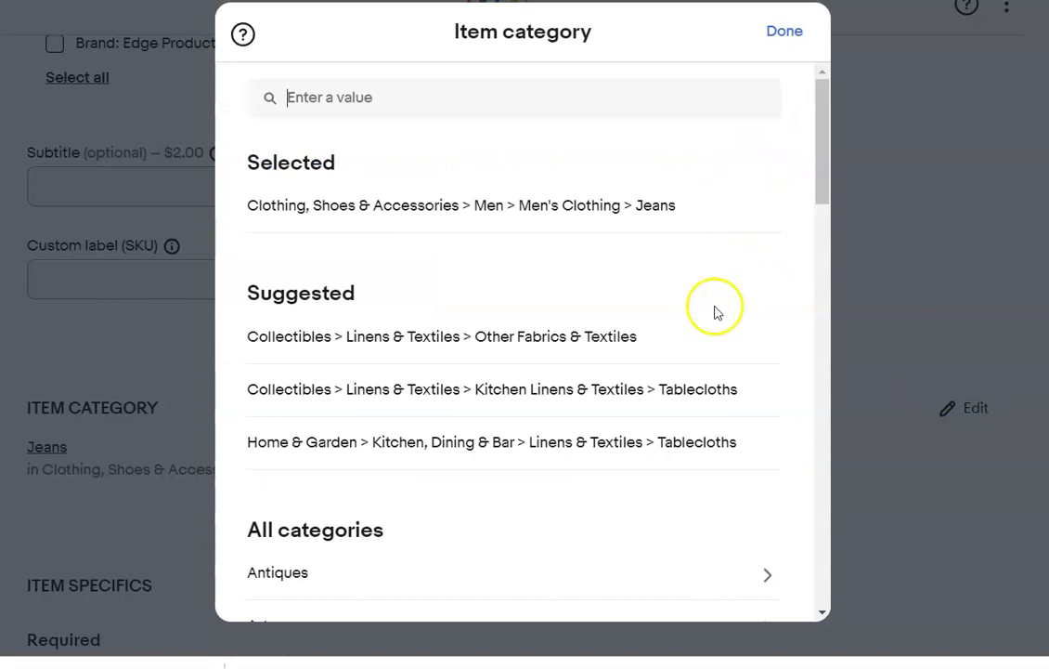
{"action": "left_click", "coordinate": [583, 398]}
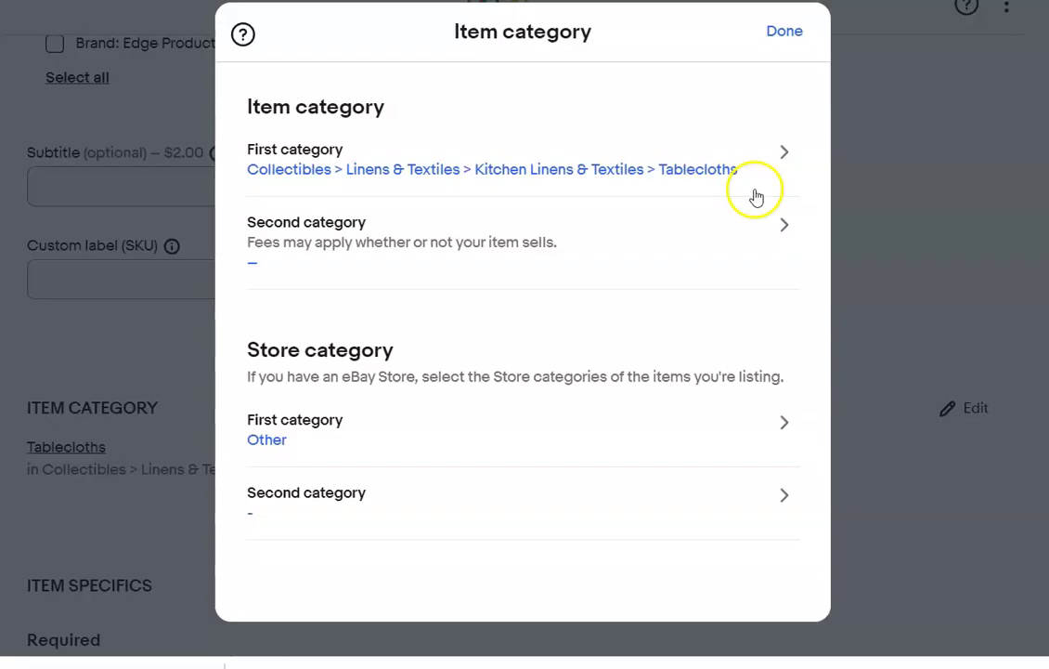
{"action": "left_click", "coordinate": [782, 33]}
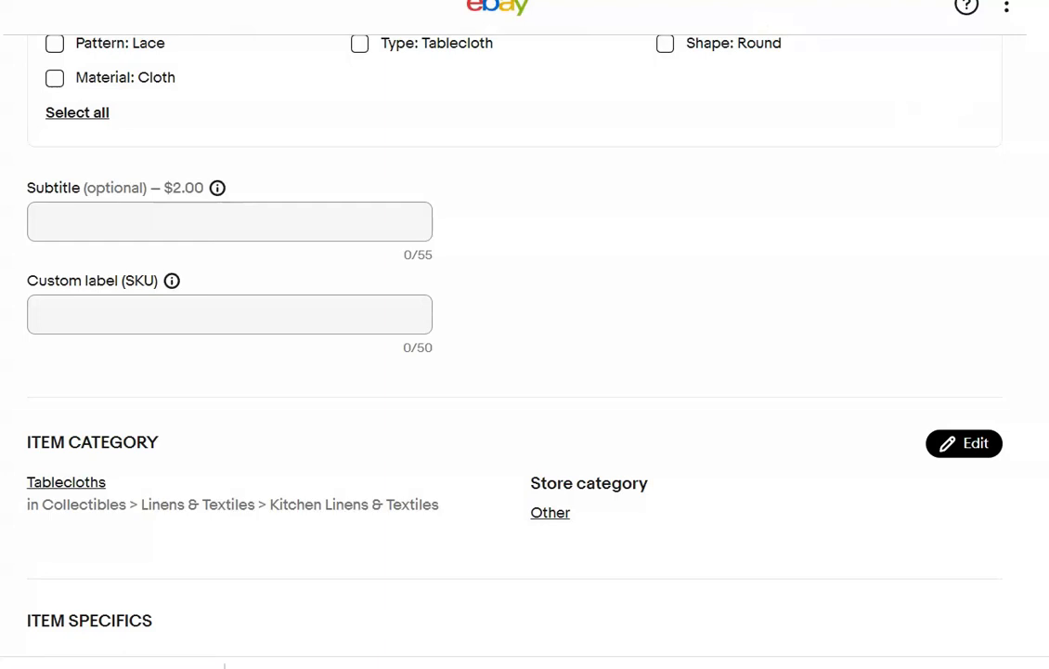
Set the tablecloth's required item specifics to color White and material Lace.
{"action": "scroll", "coordinate": [525, 353], "scroll_direction": "down", "scroll_amount": 7}
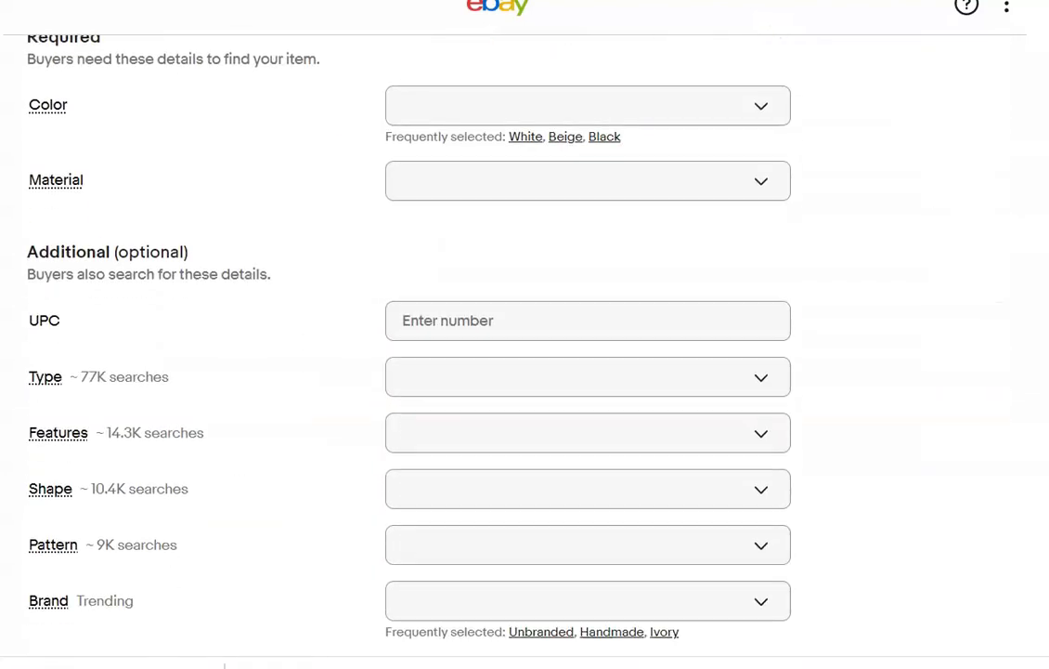
{"action": "left_click", "coordinate": [526, 137]}
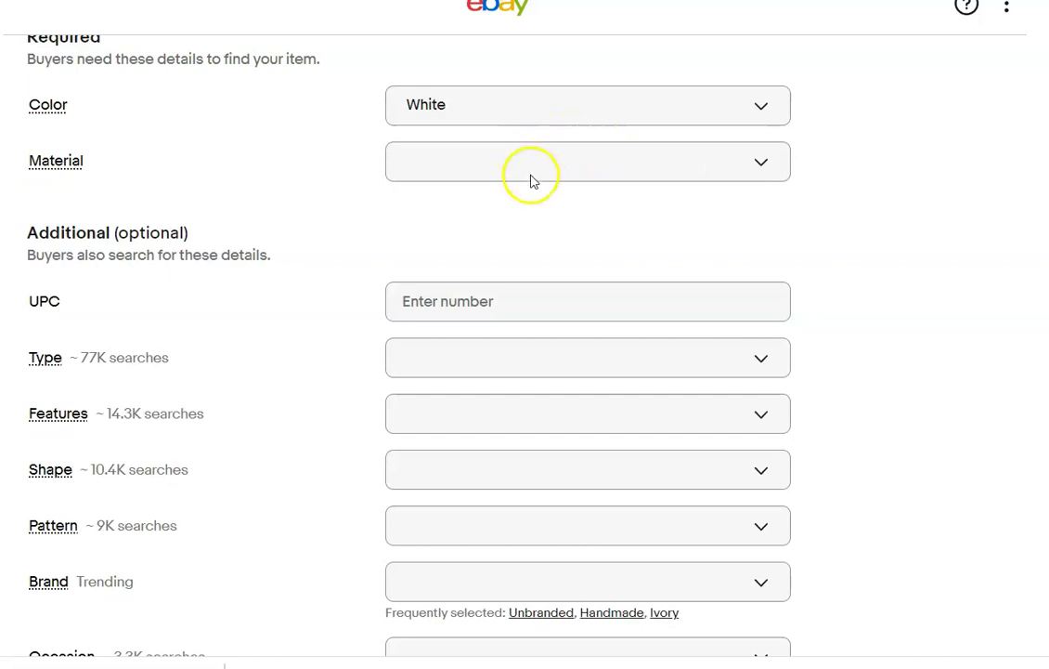
{"action": "left_click", "coordinate": [529, 173]}
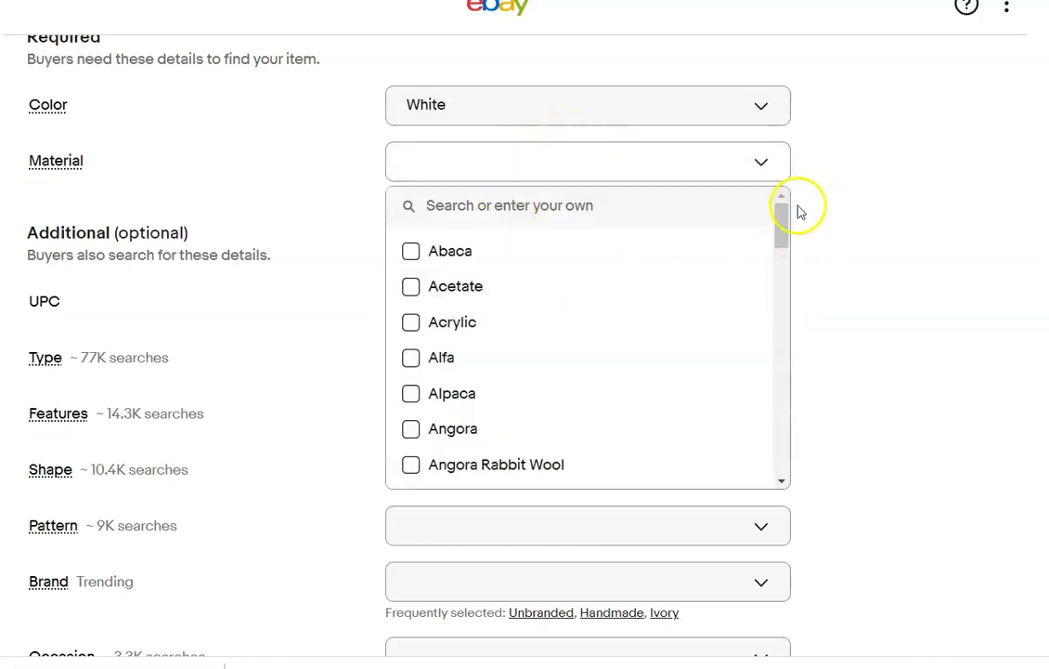
{"action": "left_click_drag", "start_coordinate": [785, 227], "coordinate": [764, 338]}
{"action": "left_click", "coordinate": [413, 368]}
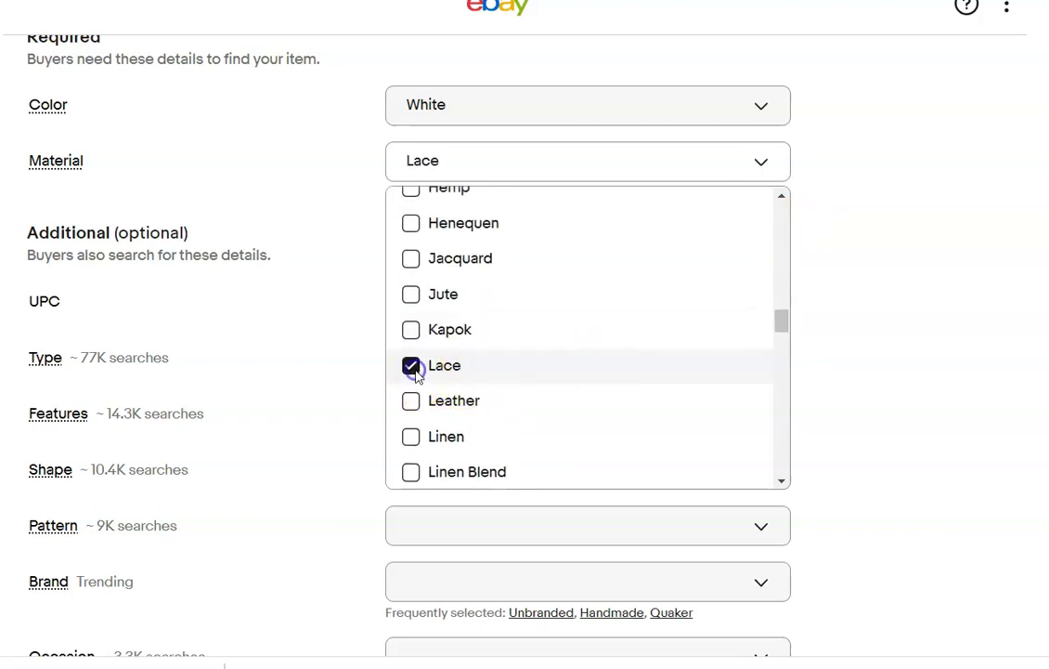
{"action": "left_click", "coordinate": [894, 402]}
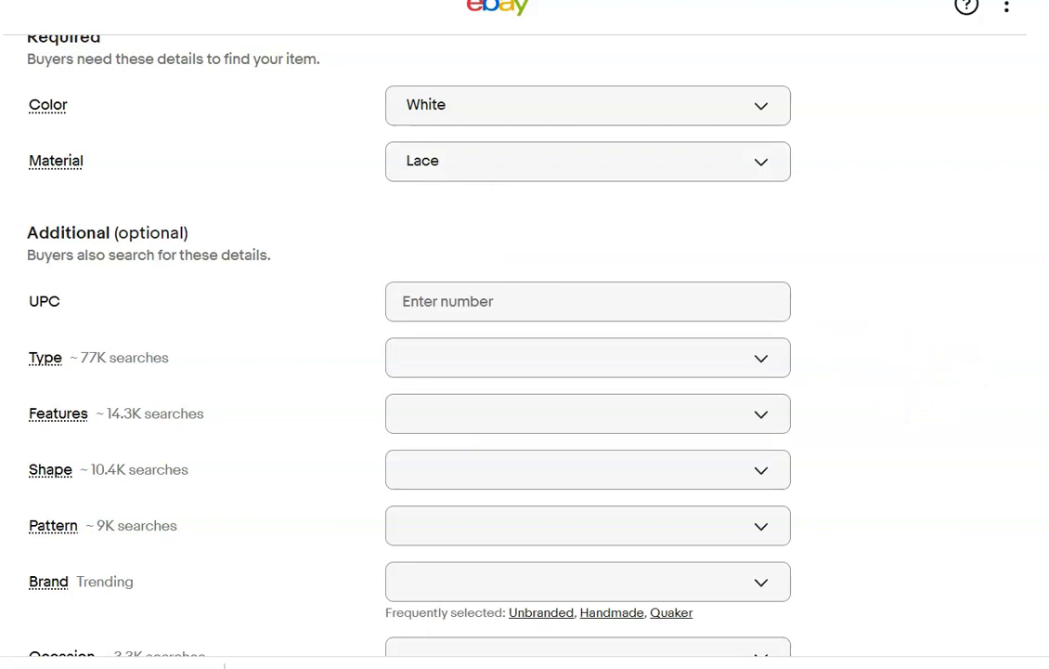
Set the lace tablecloth's condition to Pre-owned with the condition description "No rips or stains".
{"action": "scroll", "coordinate": [525, 353], "scroll_direction": "down", "scroll_amount": 6}
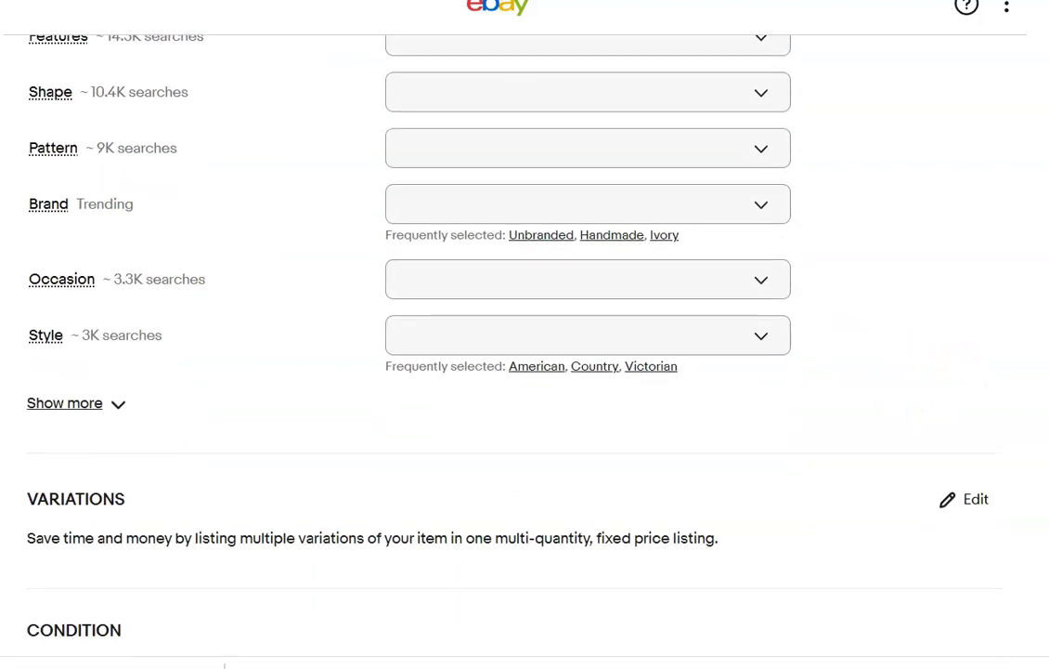
{"action": "scroll", "coordinate": [524, 353], "scroll_direction": "down", "scroll_amount": 2}
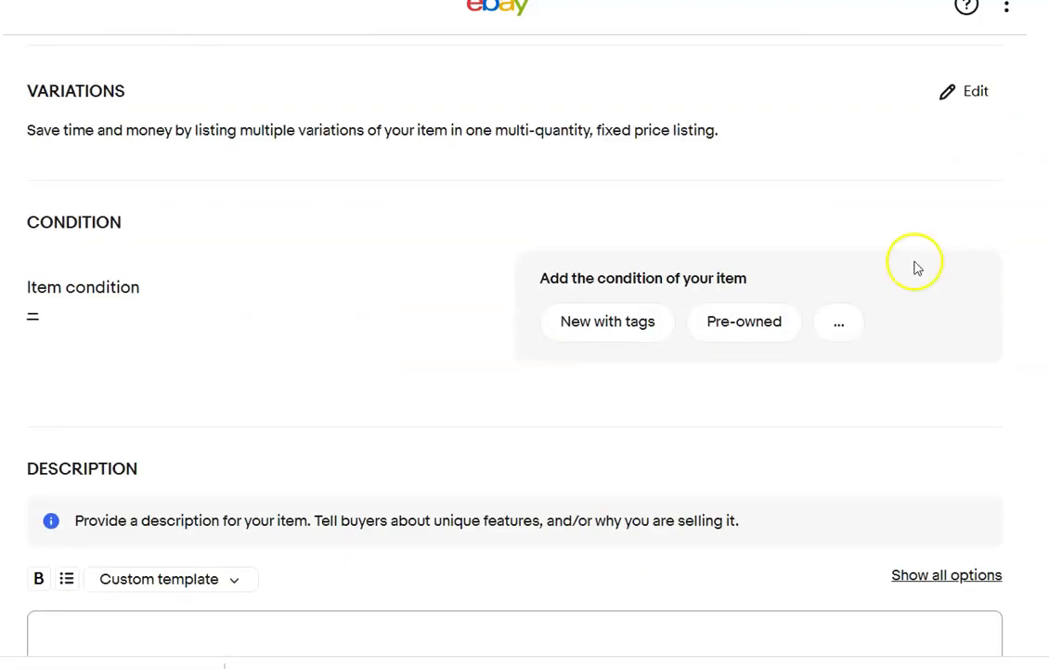
{"action": "left_click", "coordinate": [748, 320]}
{"action": "left_click", "coordinate": [440, 371]}
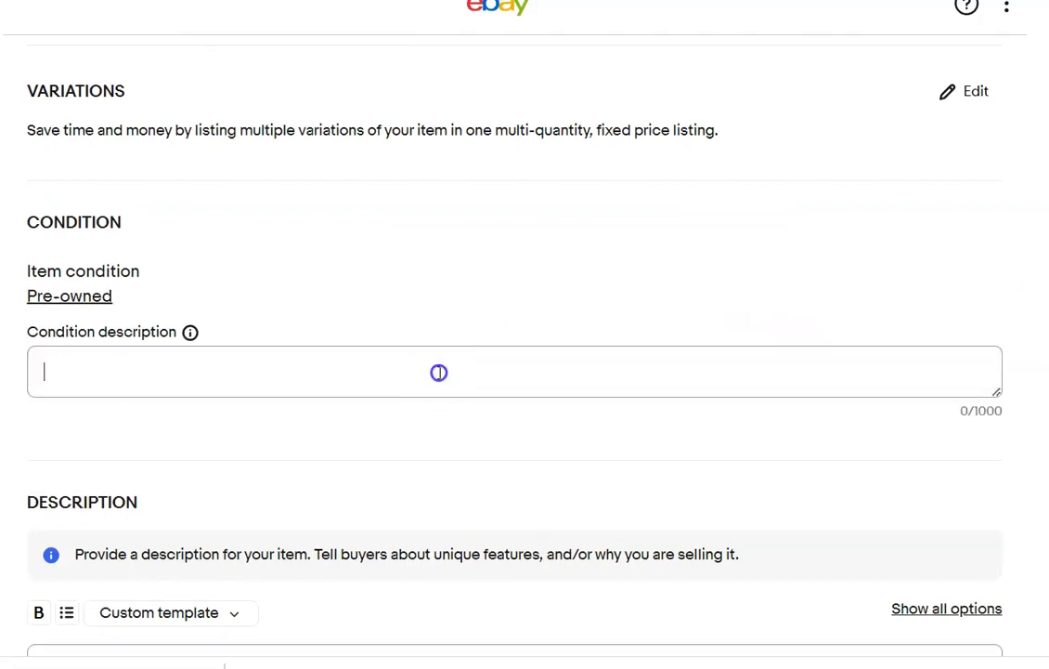
{"action": "type", "text": "No rips or stains"}
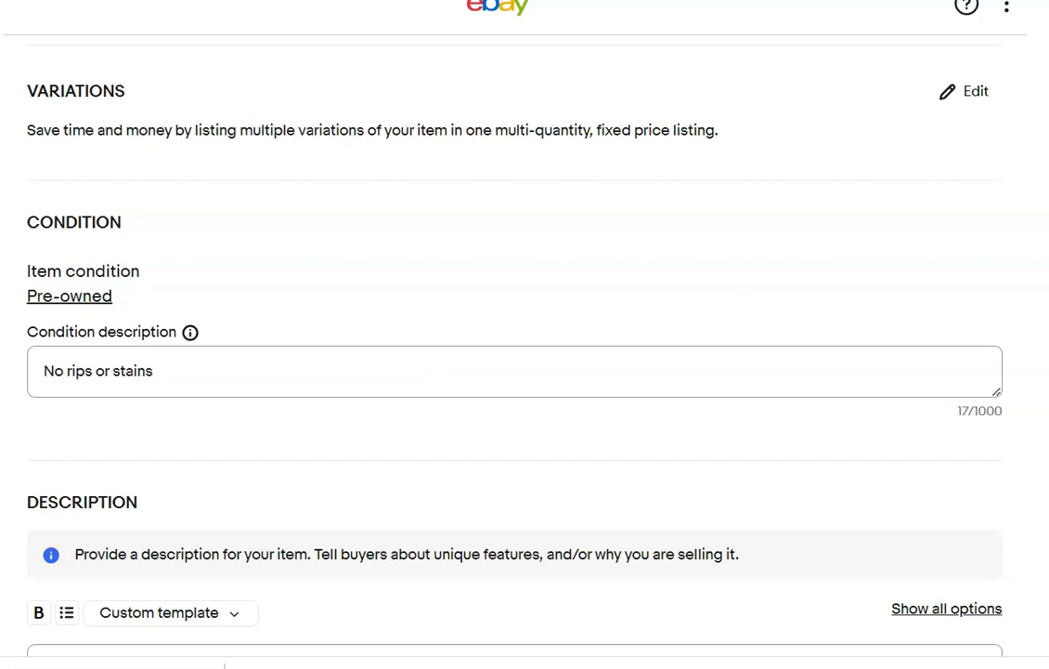
Write the item description, referring buyers to the photos and noting the 4 in edging around the table cloth.
{"action": "scroll", "coordinate": [745, 211], "scroll_direction": "down", "scroll_amount": 7}
{"action": "left_click", "coordinate": [655, 152]}
{"action": "type", "text": "F"}
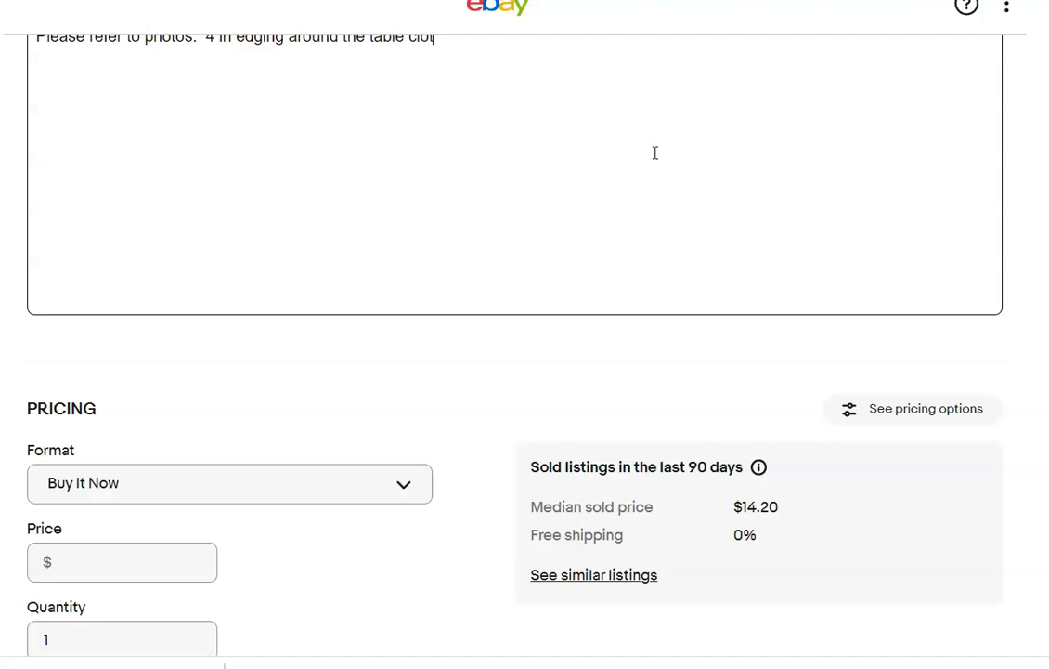
{"action": "left_click", "coordinate": [587, 298]}
Set the Buy It Now price of the lace tablecloth to $20.00.
{"action": "scroll", "coordinate": [237, 300], "scroll_direction": "down", "scroll_amount": 5}
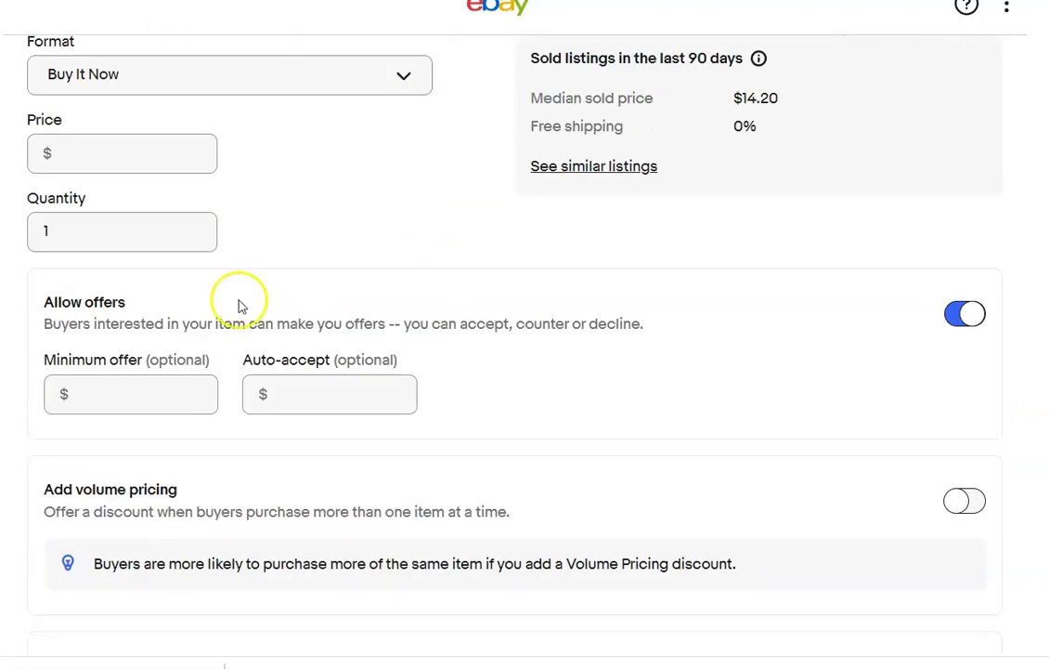
{"action": "left_click", "coordinate": [91, 163]}
{"action": "type", "text": "20.00"}
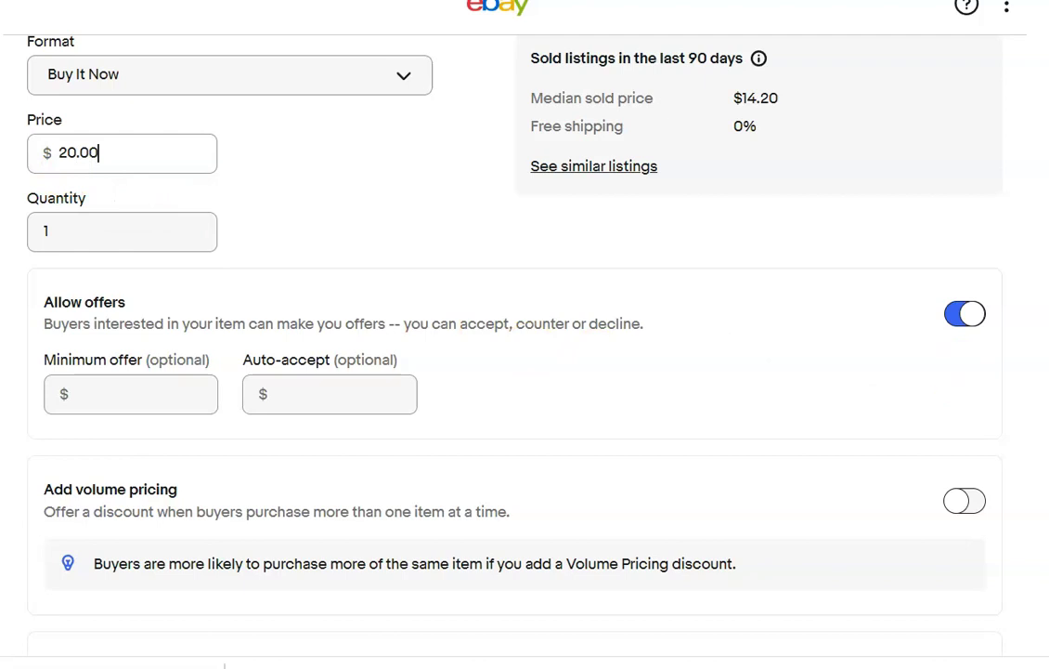
Set the lace tablecloth's package weight to 10 oz and its package dimensions to 13 x 9 x 3 inches.
{"action": "scroll", "coordinate": [568, 300], "scroll_direction": "down", "scroll_amount": 7}
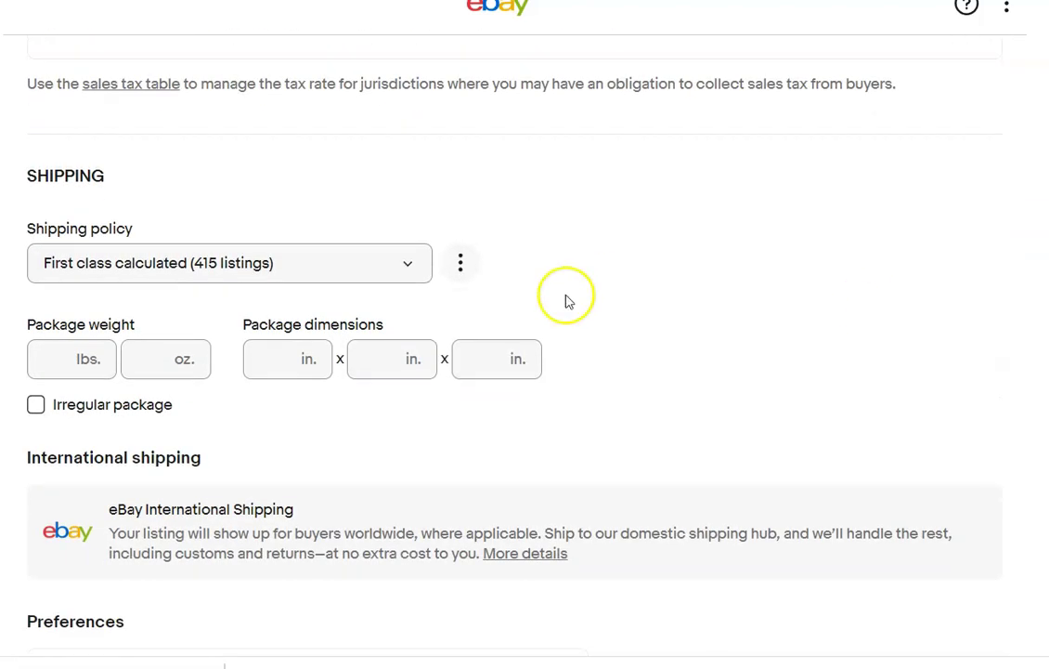
{"action": "left_click", "coordinate": [153, 360]}
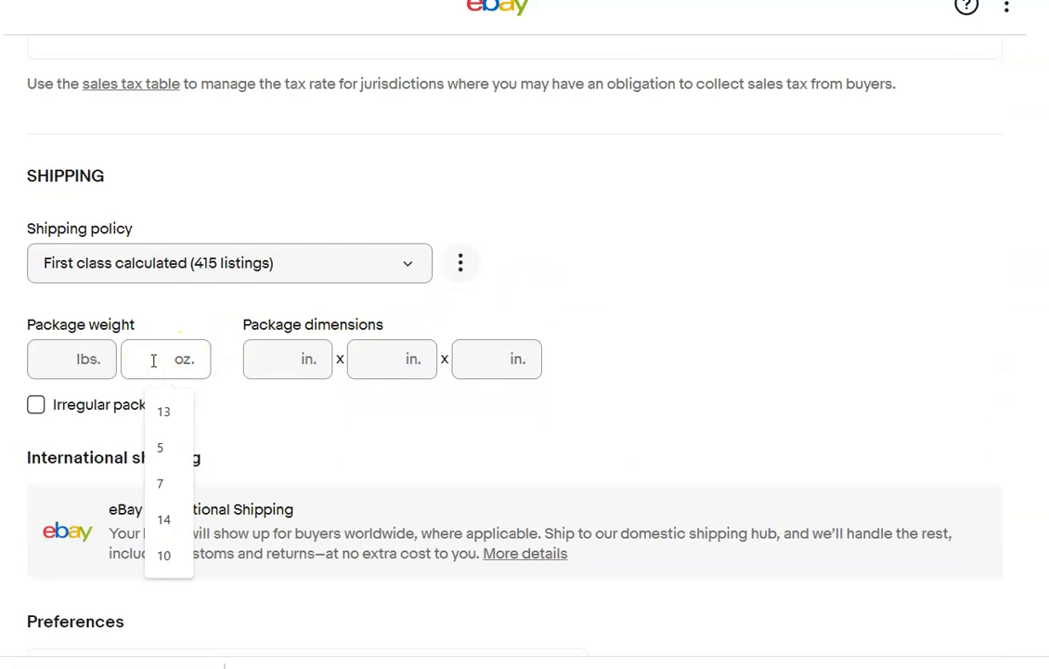
{"action": "type", "text": "10"}
{"action": "left_click", "coordinate": [274, 375]}
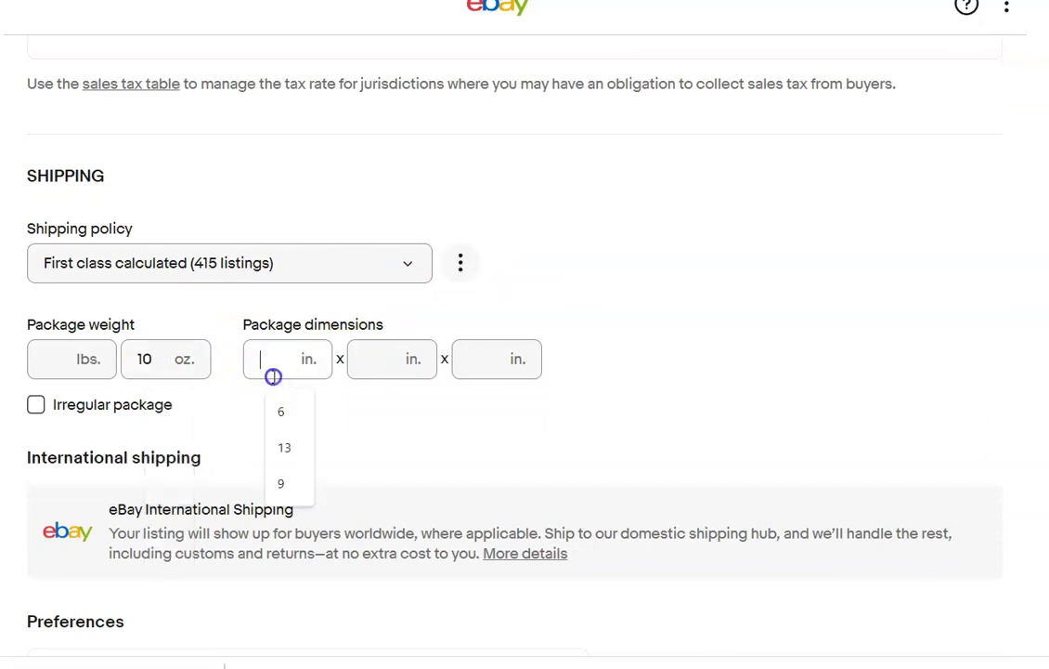
{"action": "type", "text": "13"}
{"action": "key", "text": "Tab"}
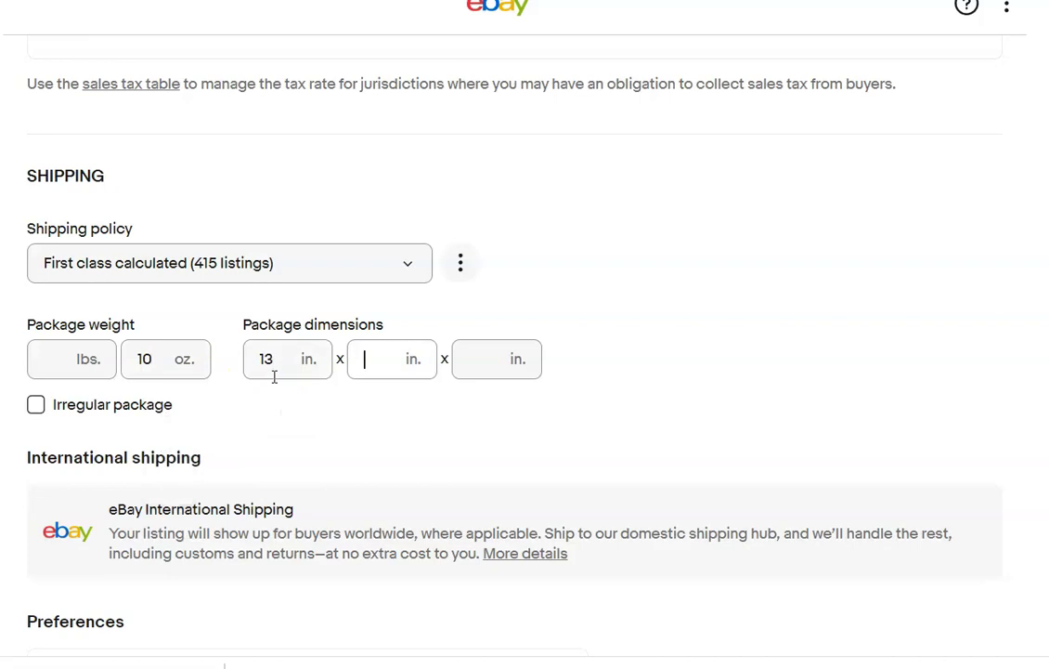
{"action": "type", "text": "9"}
{"action": "key", "text": "Tab"}
{"action": "type", "text": "3"}
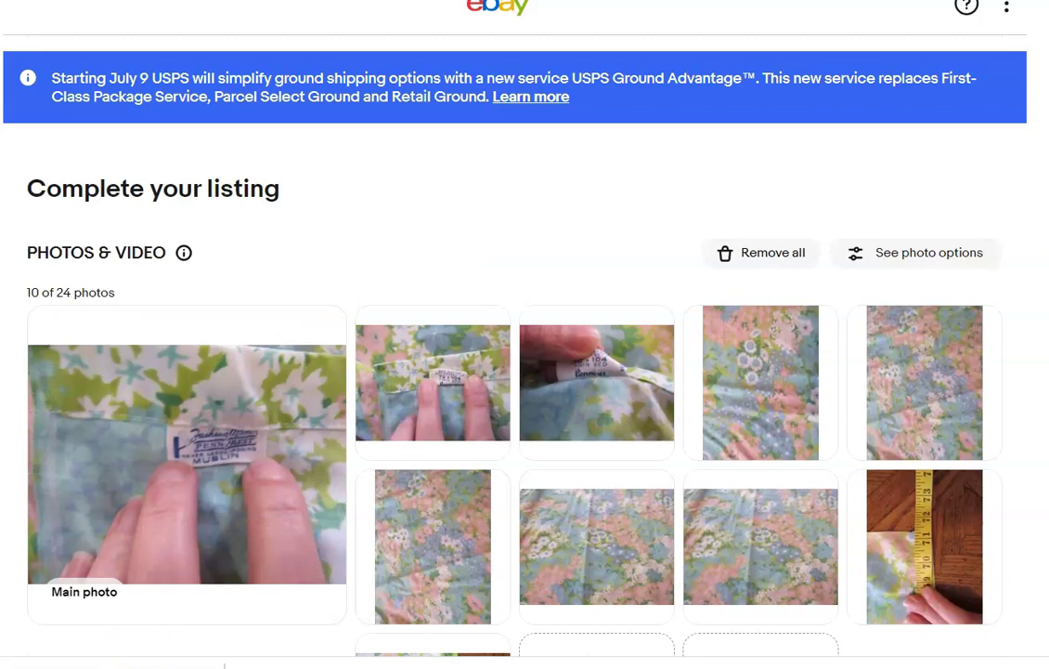
In the floral fabric listing, make the first landscape photo of the spread-out floral fabric the main photo.
{"action": "left_click_drag", "start_coordinate": [585, 561], "coordinate": [234, 503]}
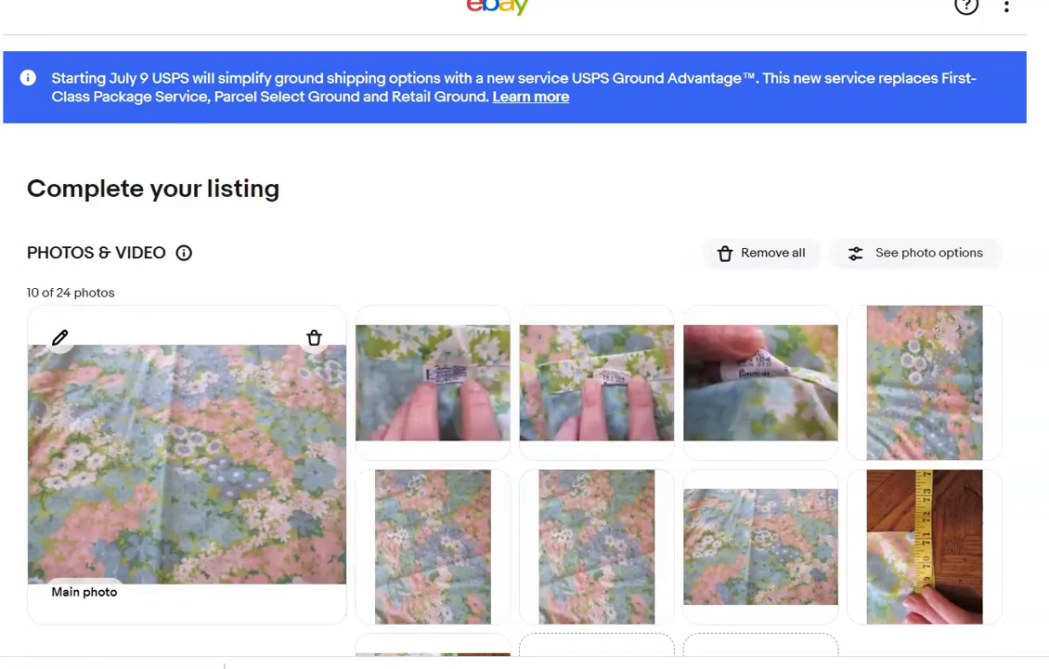
Title the floral fabric listing "Penn-Prest Fashion Manor Muslin Twin Flat Sheet Penny's Green Floral 71in x 97in".
{"action": "scroll", "coordinate": [525, 371], "scroll_direction": "down", "scroll_amount": 5}
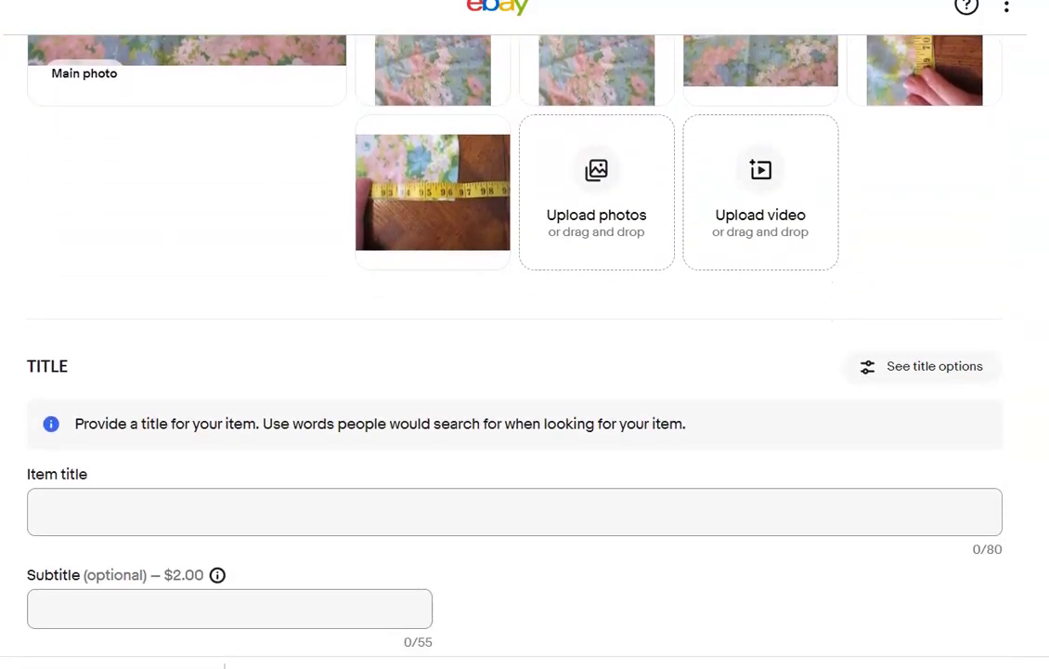
{"action": "scroll", "coordinate": [524, 372], "scroll_direction": "down", "scroll_amount": 3}
{"action": "left_click", "coordinate": [547, 230]}
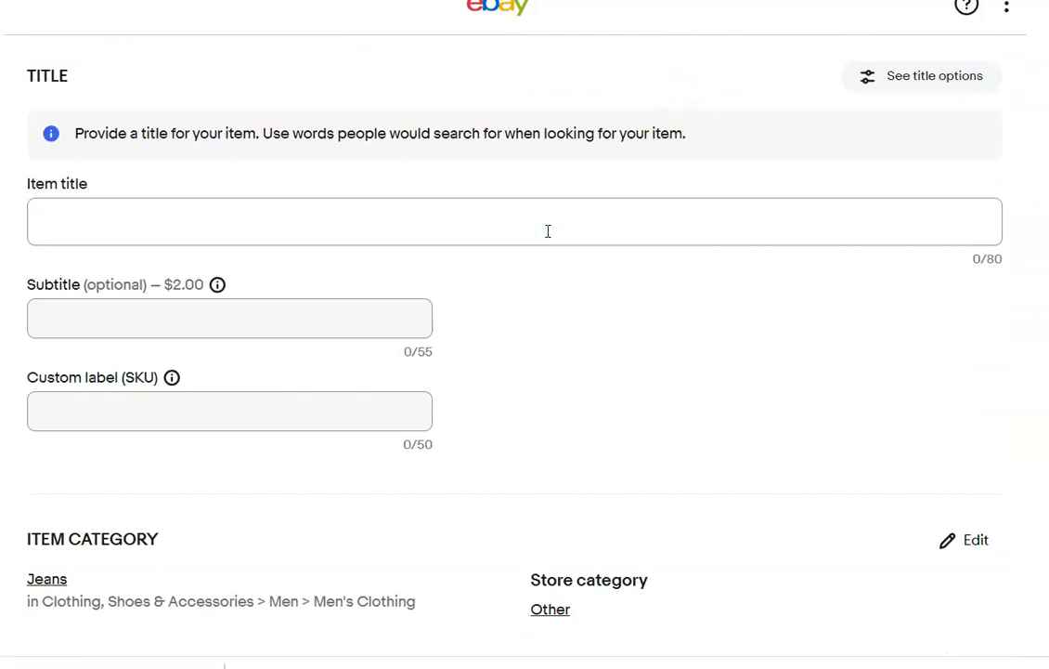
{"action": "type", "text": "Penn"}
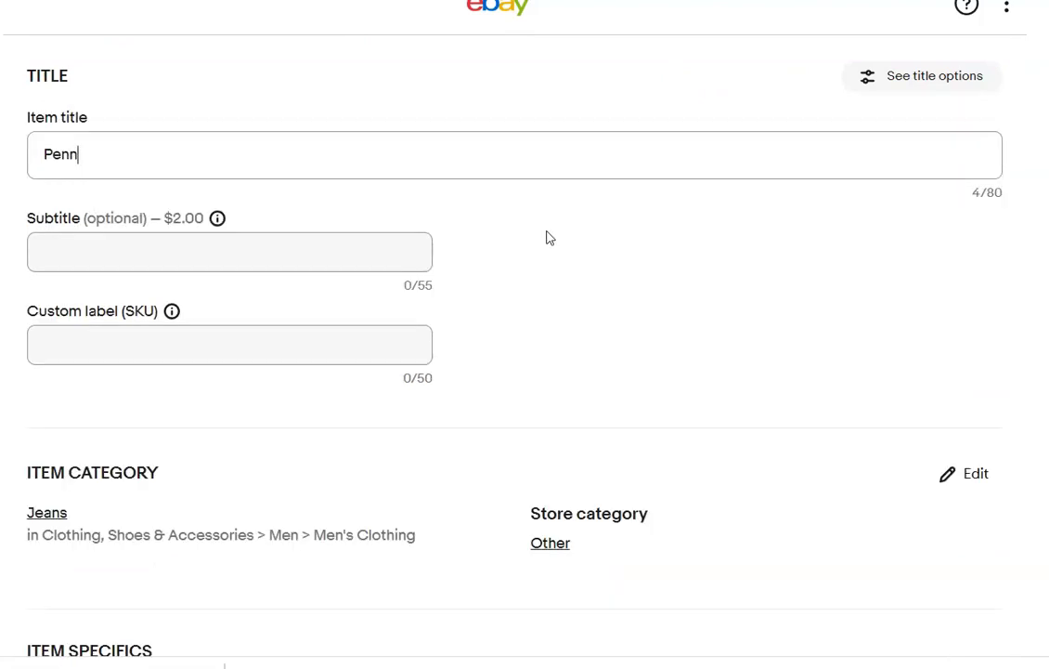
{"action": "type", "text": "-Prest Fashion M"}
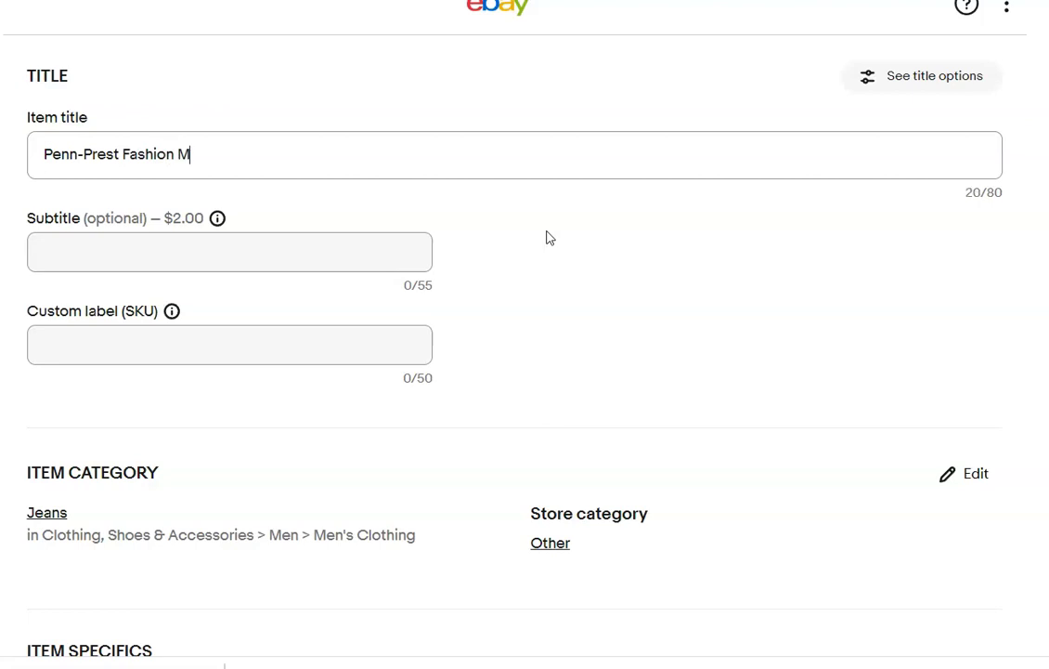
{"action": "type", "text": "anor Muslin"}
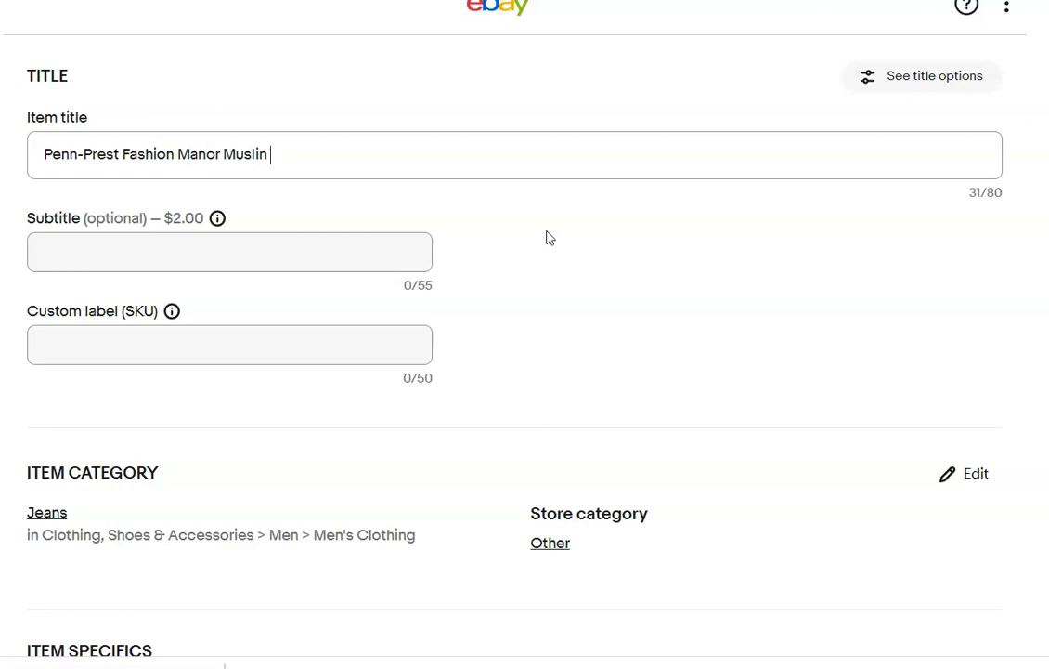
{"action": "type", "text": " Twin Fla"}
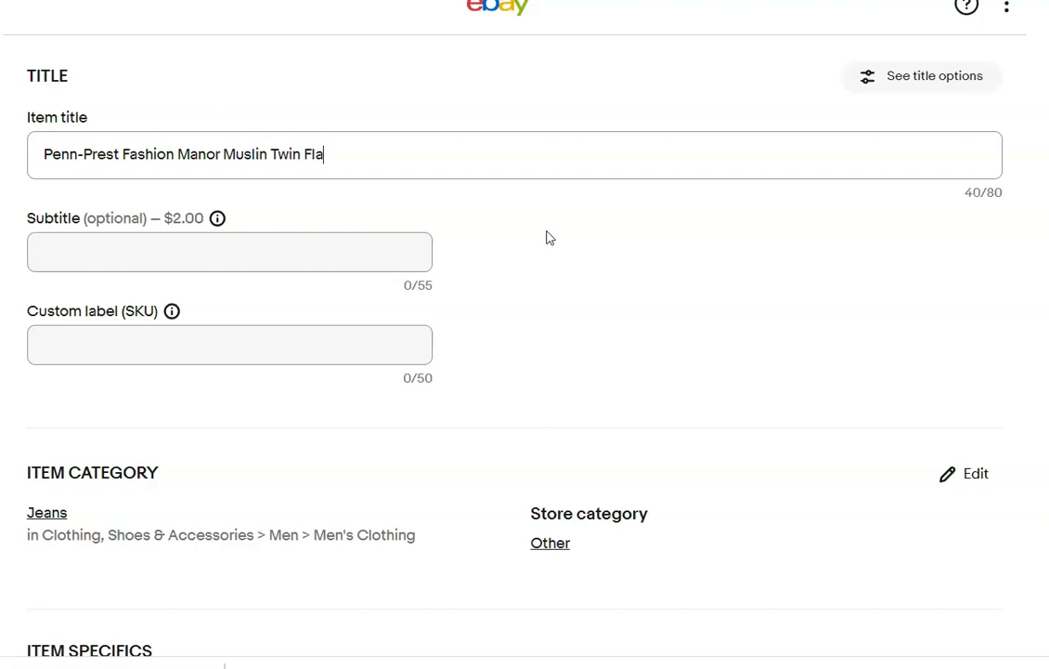
{"action": "type", "text": "t Sheet Pe"}
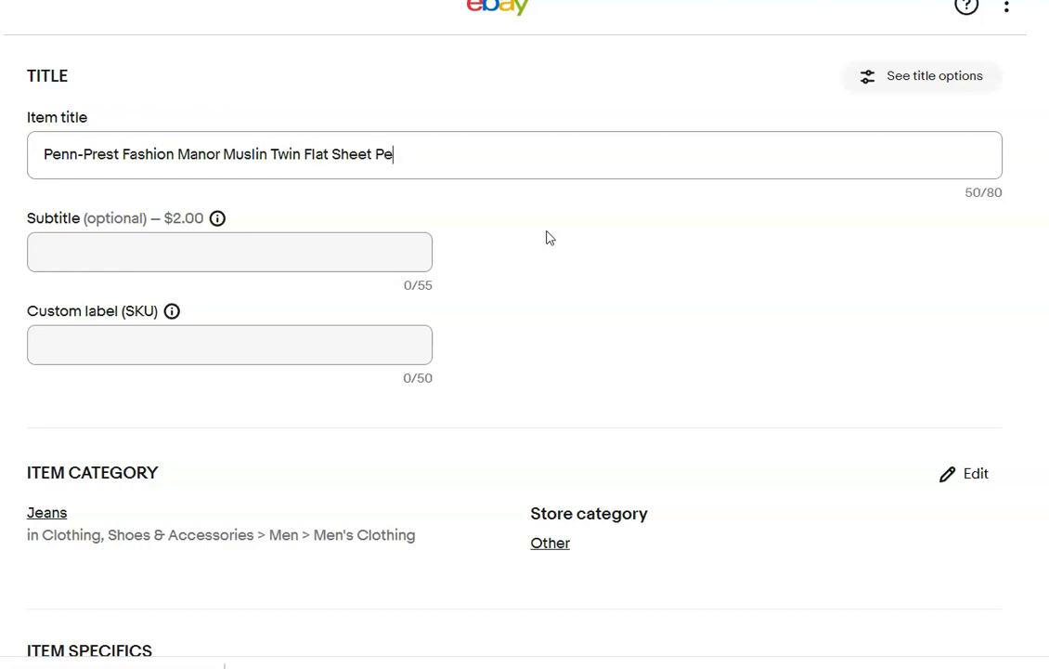
{"action": "type", "text": "nny's Green Floral"}
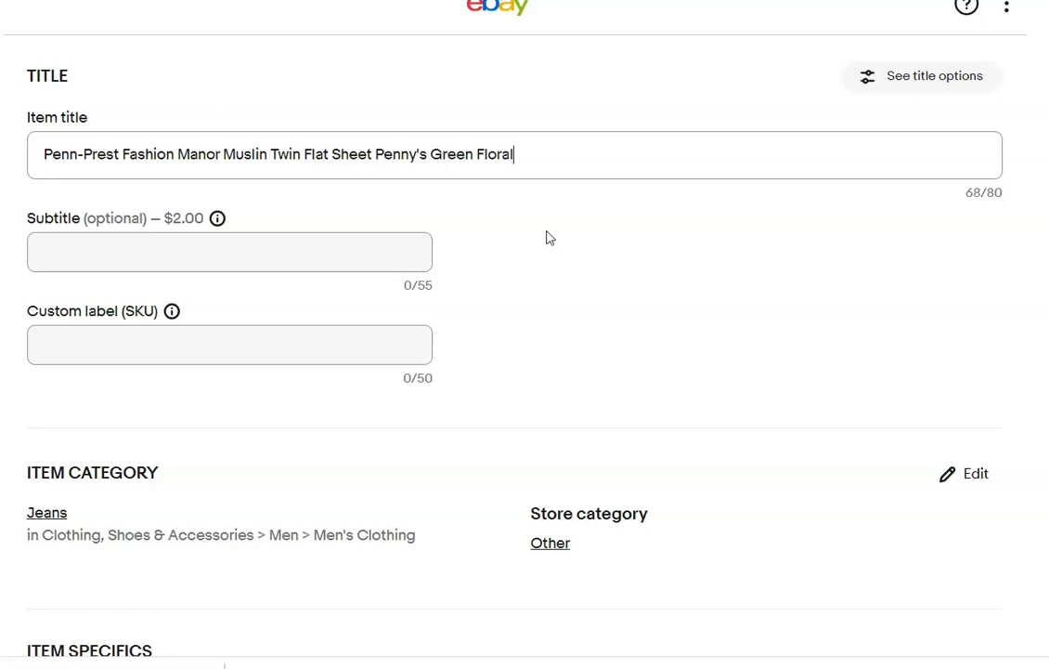
{"action": "type", "text": " 7"}
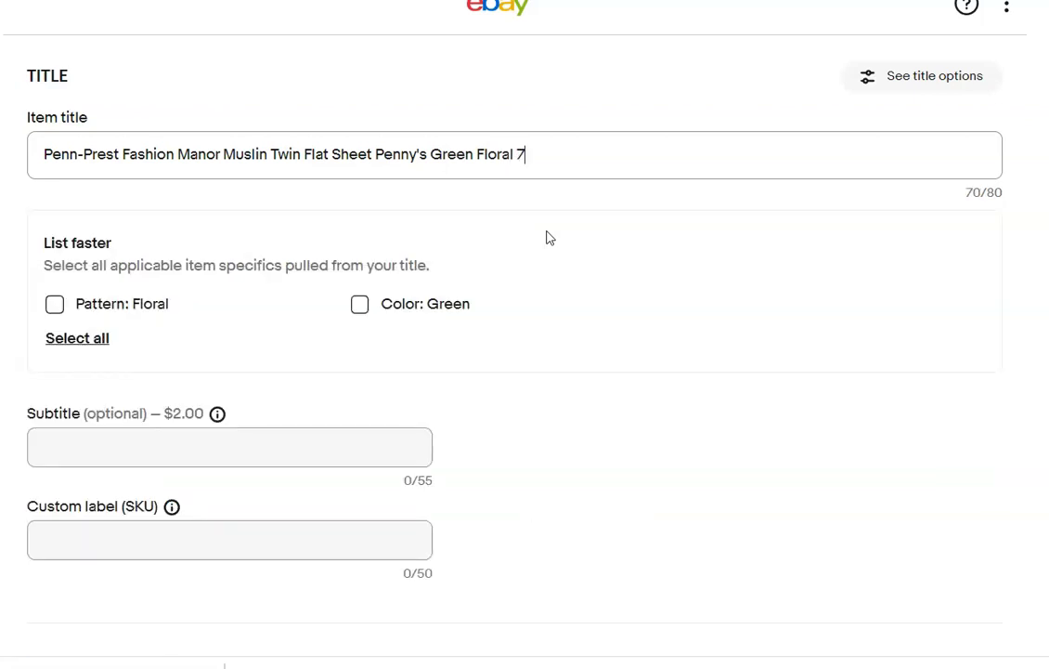
{"action": "type", "text": "1in x 97in"}
{"action": "left_click", "coordinate": [548, 238]}
Change the item category to Collectibles > Linens & Textiles > Bed & Bath Linens > Sheets.
{"action": "scroll", "coordinate": [1015, 226], "scroll_direction": "down", "scroll_amount": 5}
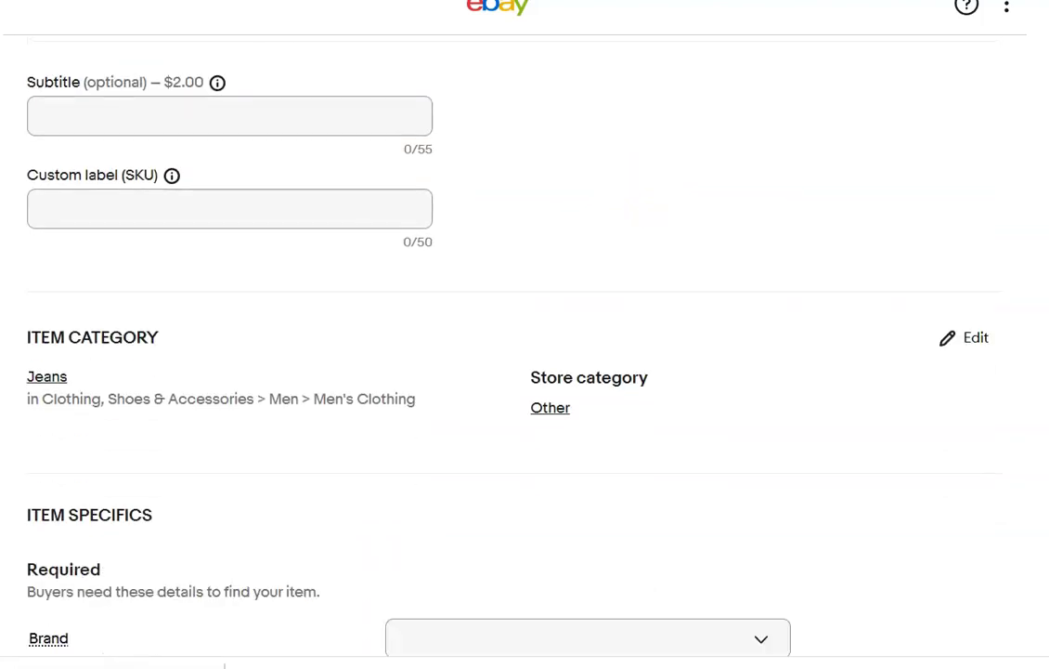
{"action": "left_click", "coordinate": [962, 199]}
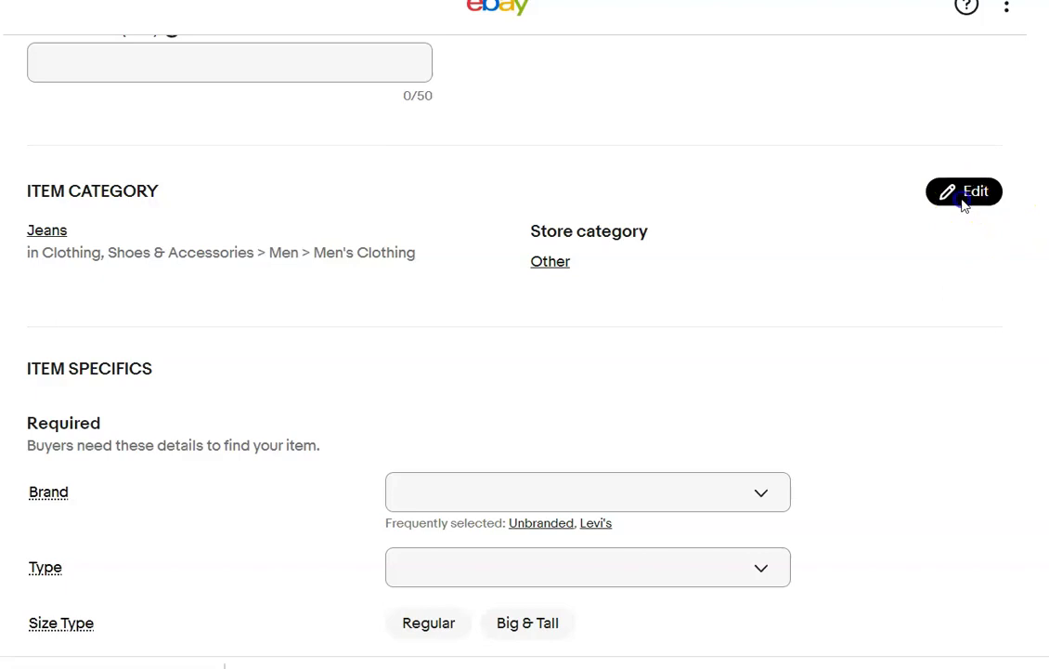
{"action": "left_click", "coordinate": [547, 247]}
{"action": "left_click", "coordinate": [783, 156]}
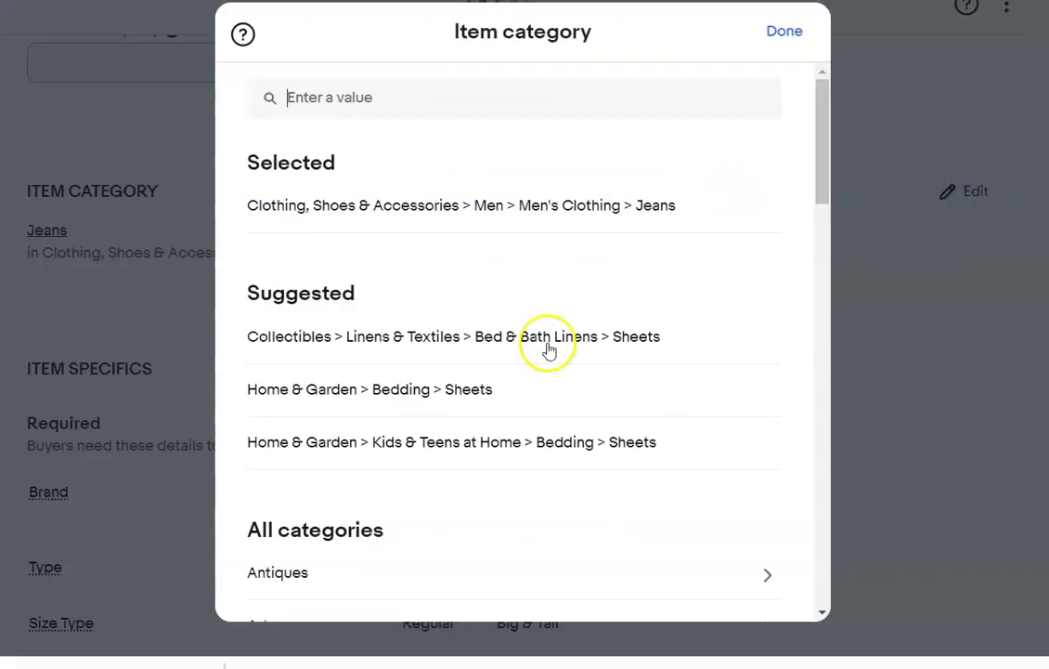
{"action": "left_click", "coordinate": [523, 343]}
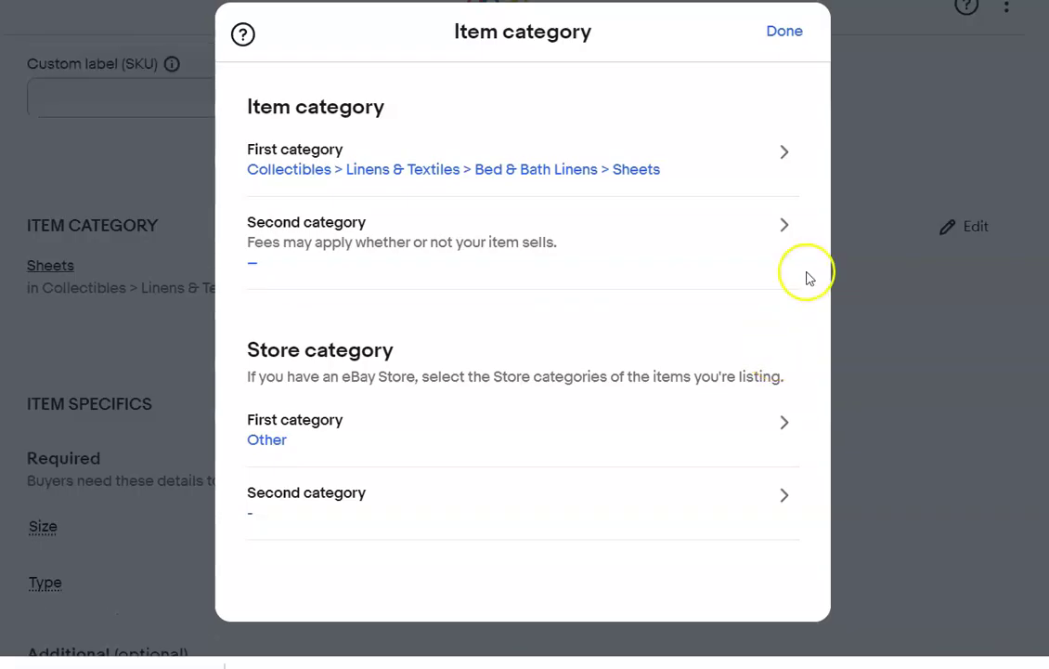
{"action": "left_click", "coordinate": [782, 37]}
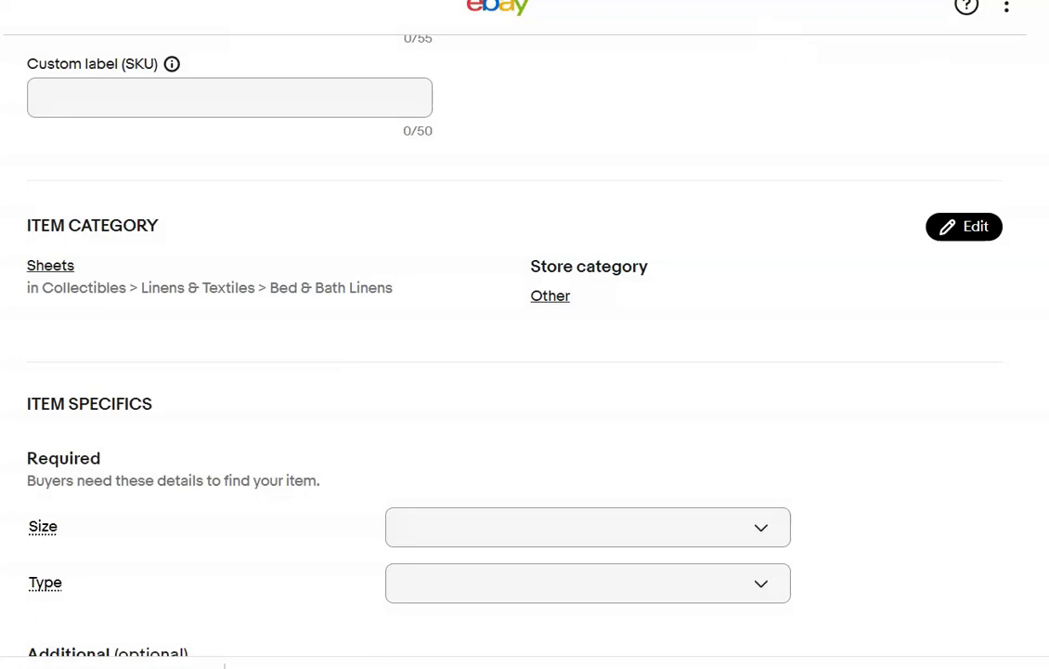
Accept the title-based specifics: brand Fashion Manor, size Twin, color Green, pattern Floral, item length 97 in and type Flat Sheet.
{"action": "scroll", "coordinate": [525, 372], "scroll_direction": "down", "scroll_amount": 5}
{"action": "scroll", "coordinate": [525, 371], "scroll_direction": "up", "scroll_amount": 1}
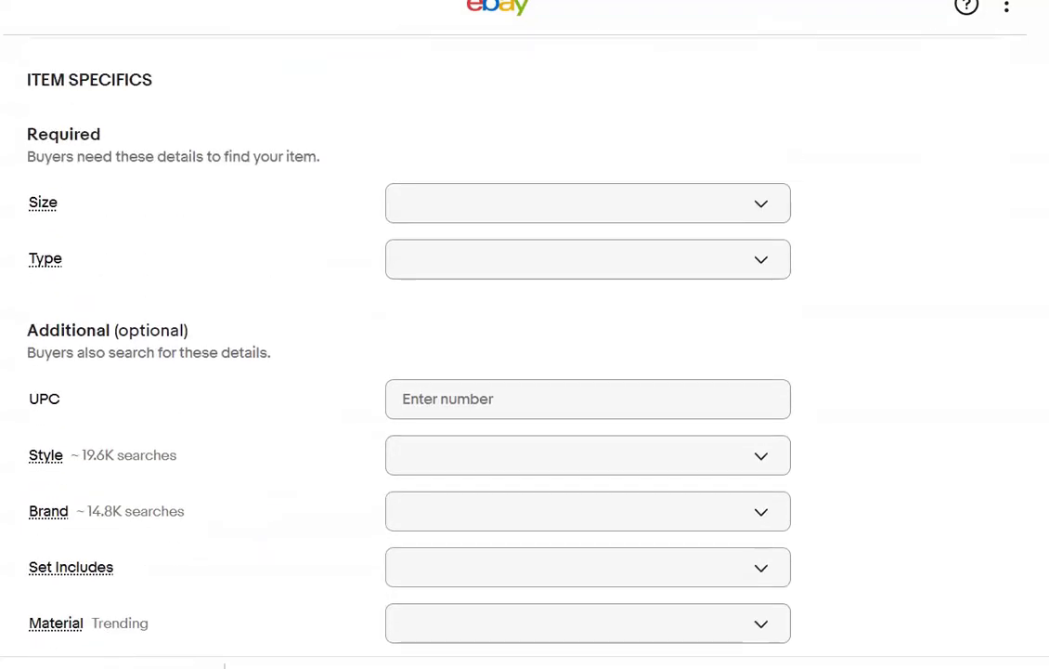
{"action": "scroll", "coordinate": [525, 372], "scroll_direction": "up", "scroll_amount": 8}
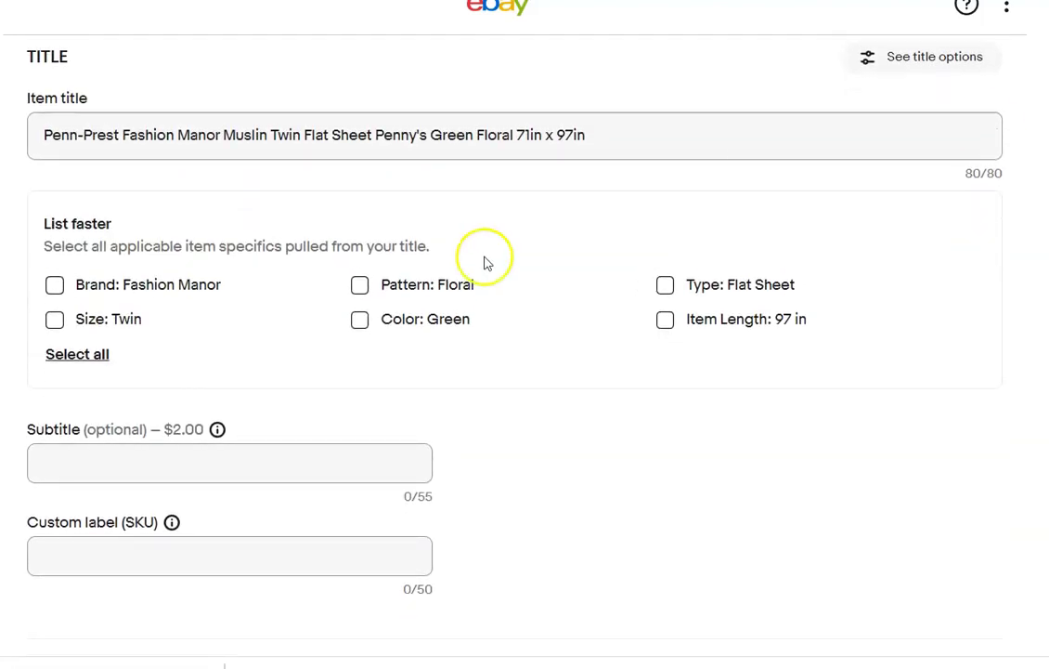
{"action": "left_click", "coordinate": [60, 290]}
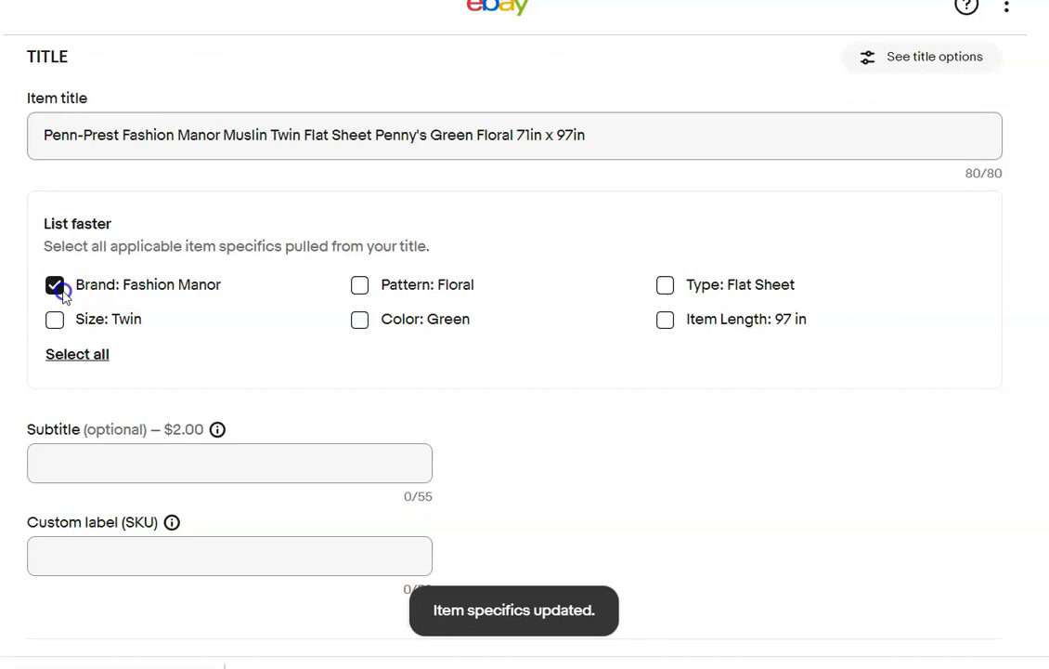
{"action": "left_click", "coordinate": [57, 325]}
{"action": "left_click", "coordinate": [360, 324]}
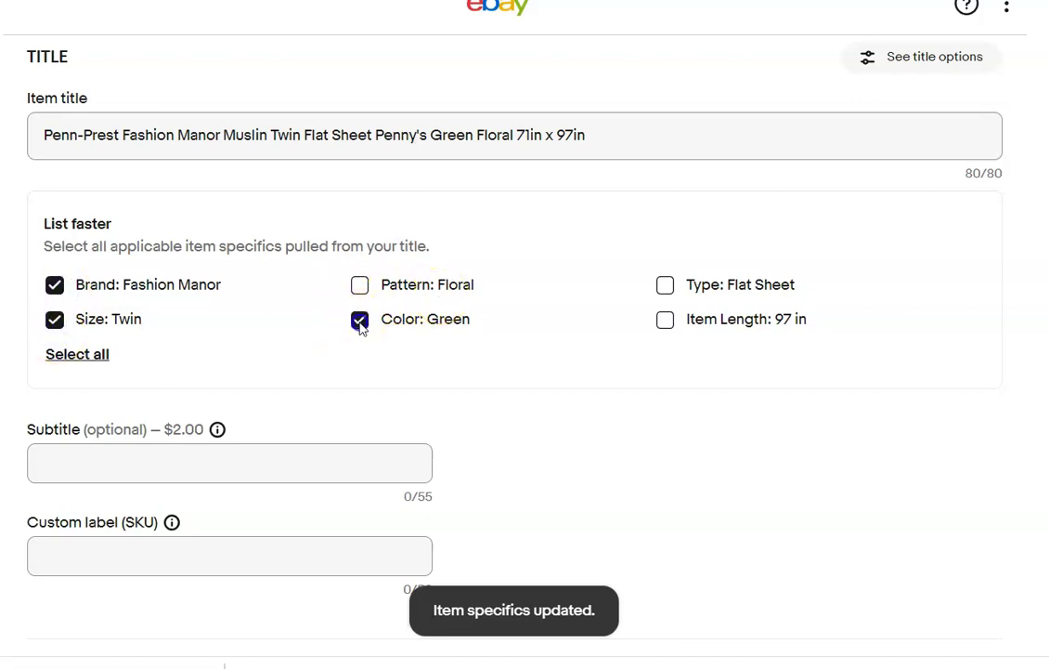
{"action": "left_click", "coordinate": [360, 284]}
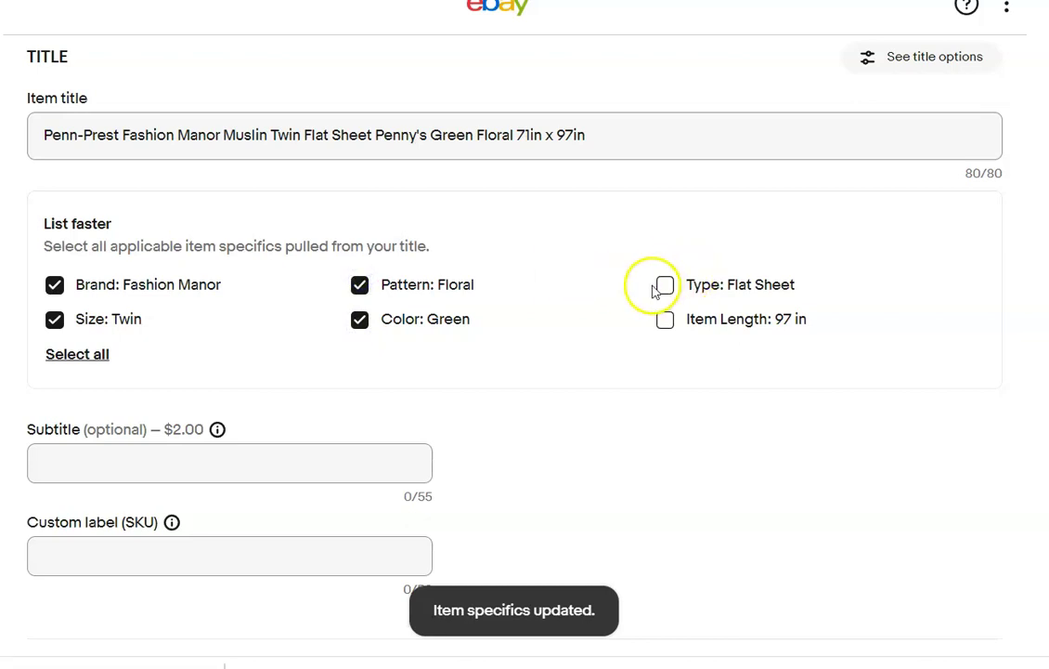
{"action": "left_click", "coordinate": [665, 320]}
{"action": "left_click", "coordinate": [665, 285]}
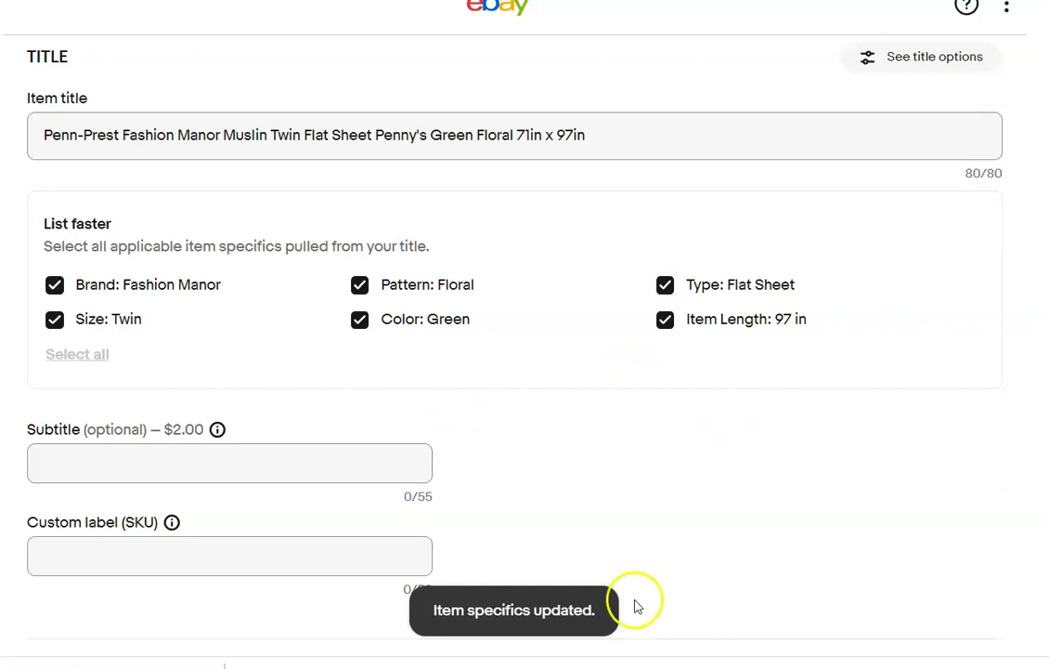
Expand the additional item specifics and set the sheet's item width to 71 in.
{"action": "scroll", "coordinate": [525, 334], "scroll_direction": "down", "scroll_amount": 8}
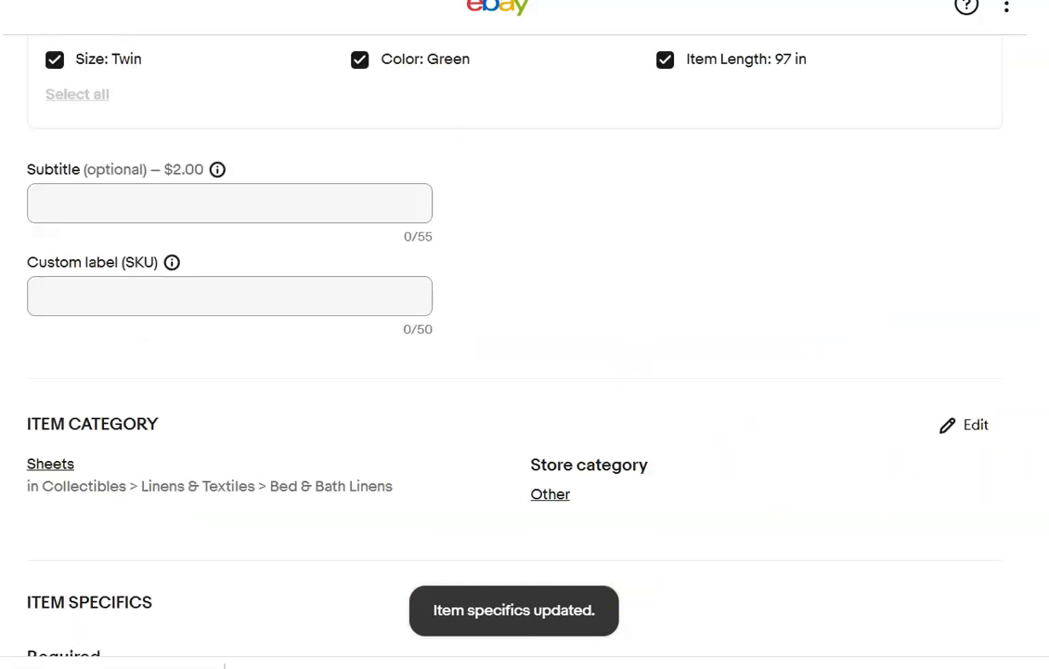
{"action": "scroll", "coordinate": [525, 334], "scroll_direction": "down", "scroll_amount": 5}
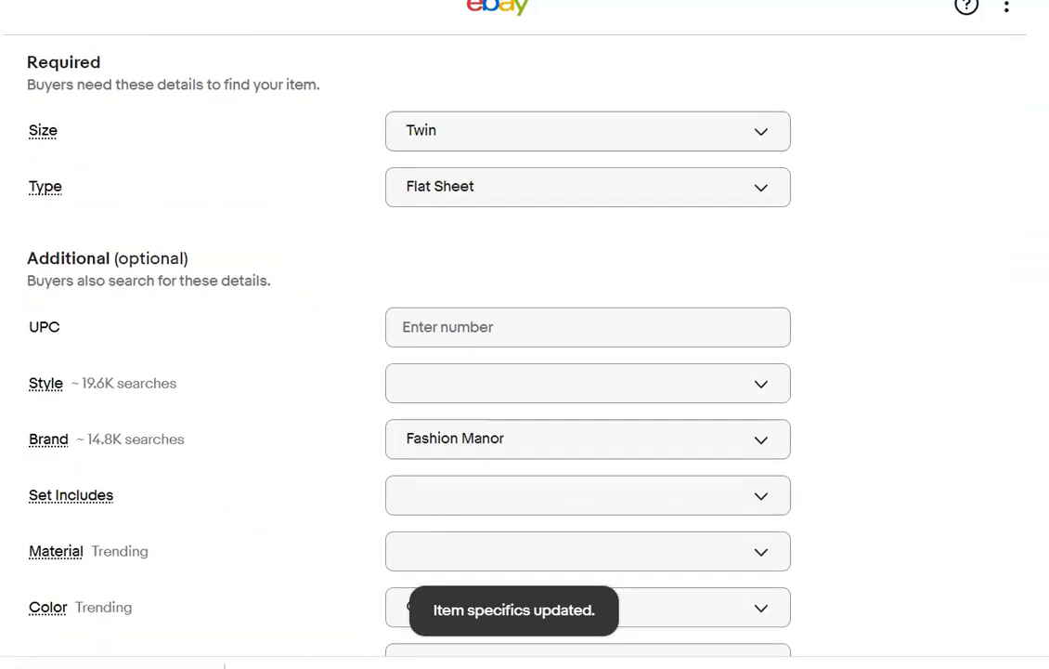
{"action": "scroll", "coordinate": [525, 335], "scroll_direction": "down", "scroll_amount": 1}
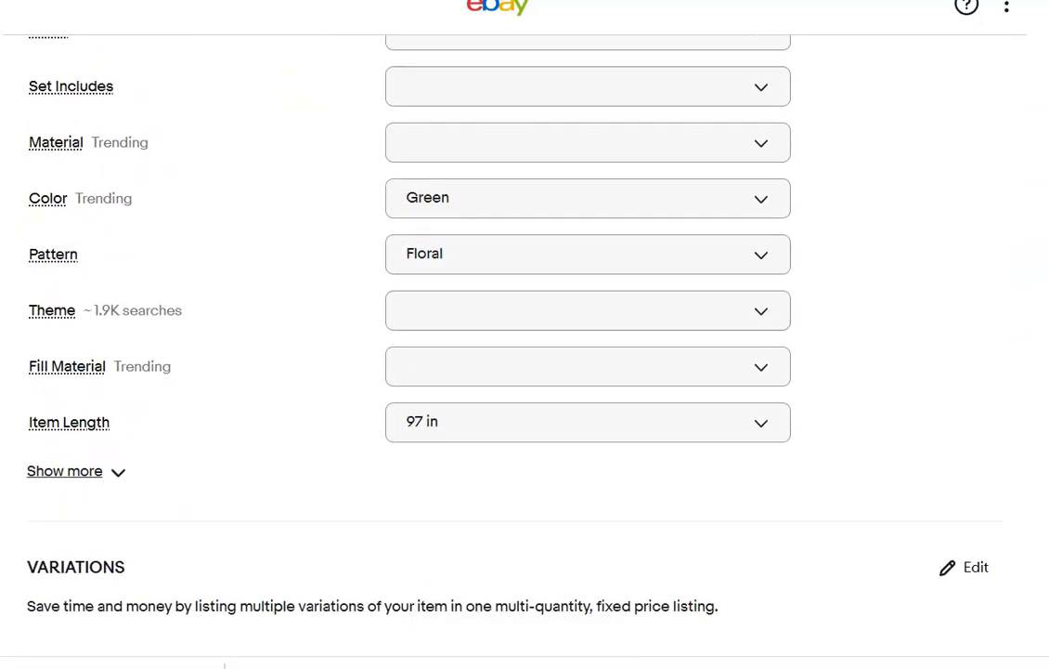
{"action": "left_click", "coordinate": [108, 471]}
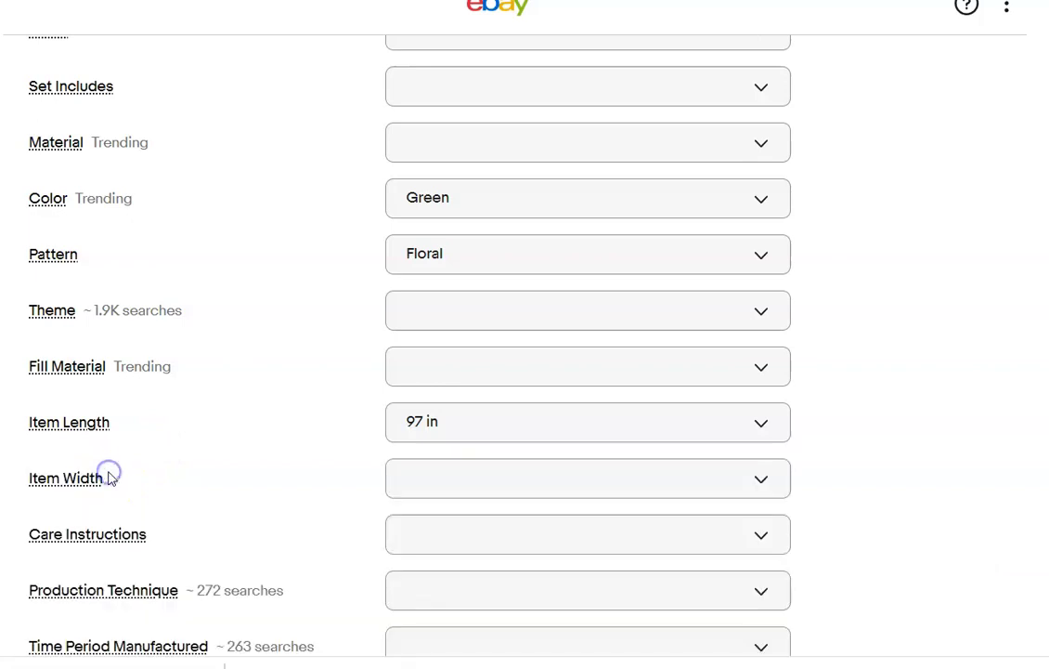
{"action": "left_click", "coordinate": [445, 481]}
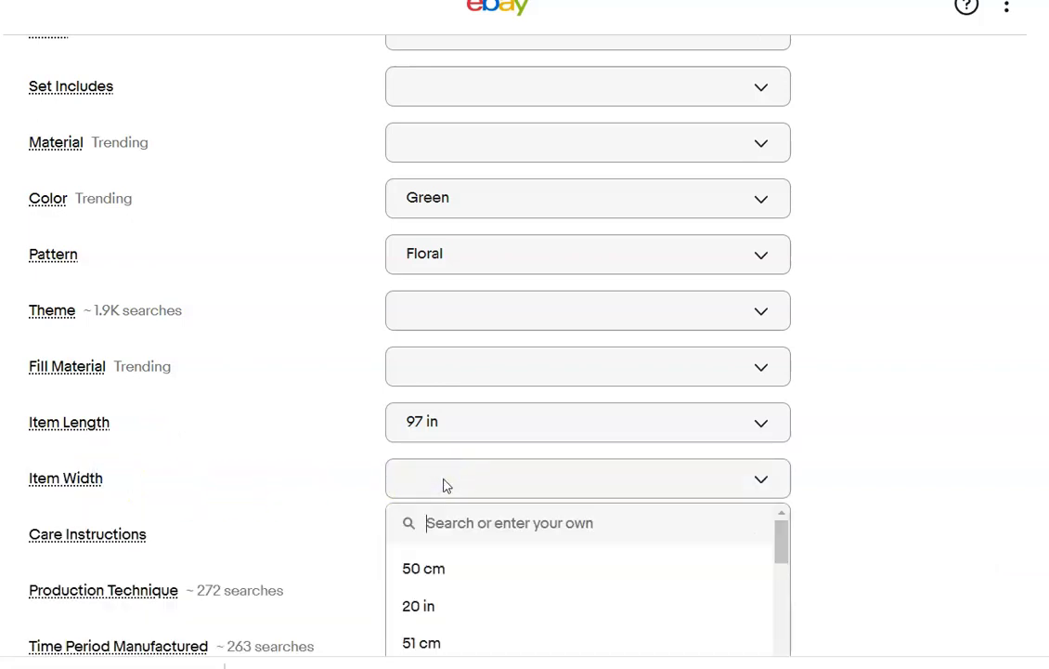
{"action": "type", "text": "71"}
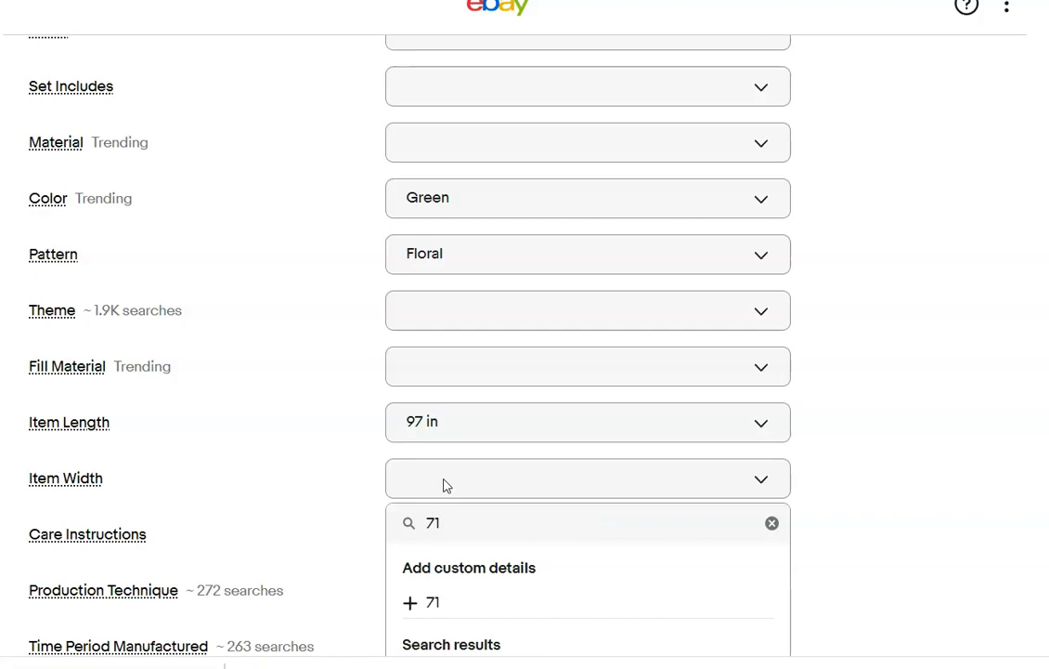
{"action": "type", "text": " in"}
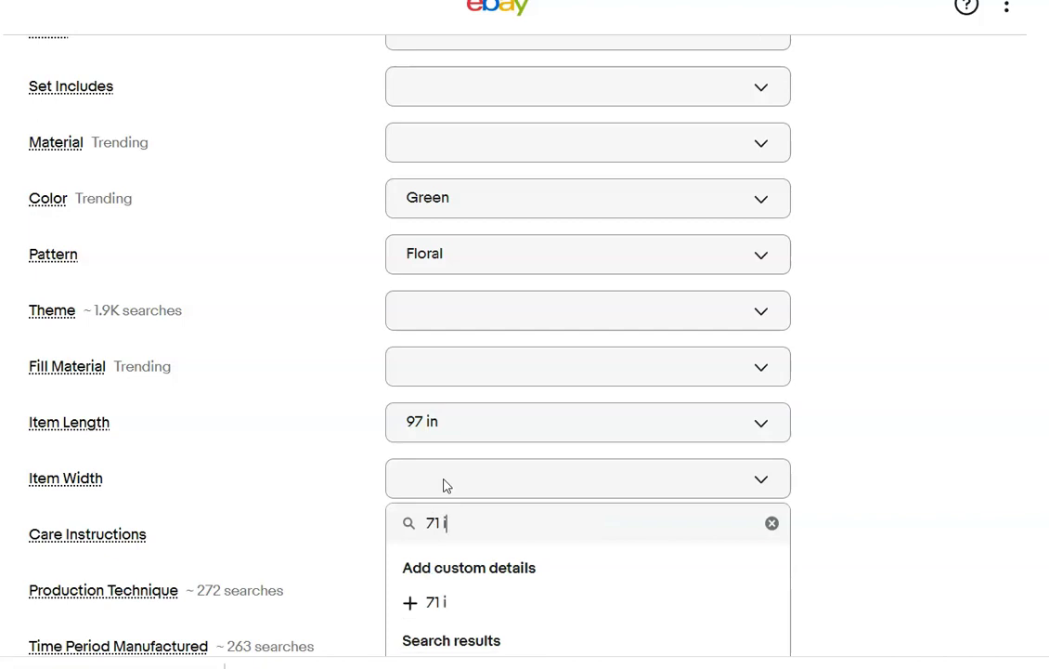
{"action": "key", "text": "Return"}
{"action": "left_click", "coordinate": [948, 450]}
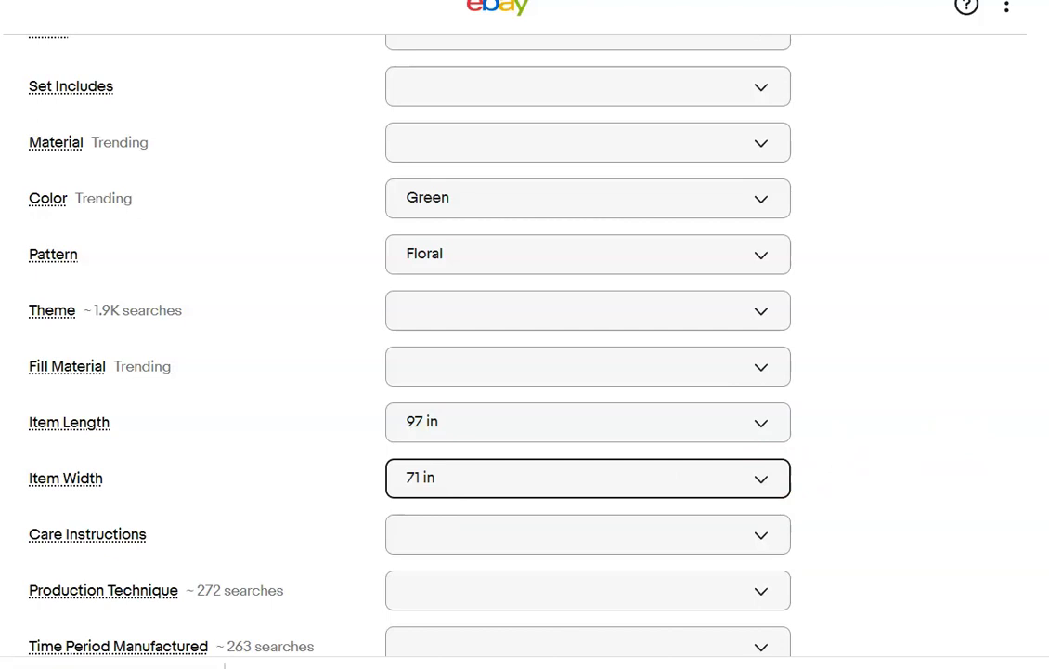
Set the item condition to Pre-owned with the condition description "No rips or stains".
{"action": "scroll", "coordinate": [525, 344], "scroll_direction": "down", "scroll_amount": 4}
{"action": "scroll", "coordinate": [524, 343], "scroll_direction": "down", "scroll_amount": 8}
{"action": "scroll", "coordinate": [524, 344], "scroll_direction": "down", "scroll_amount": 6}
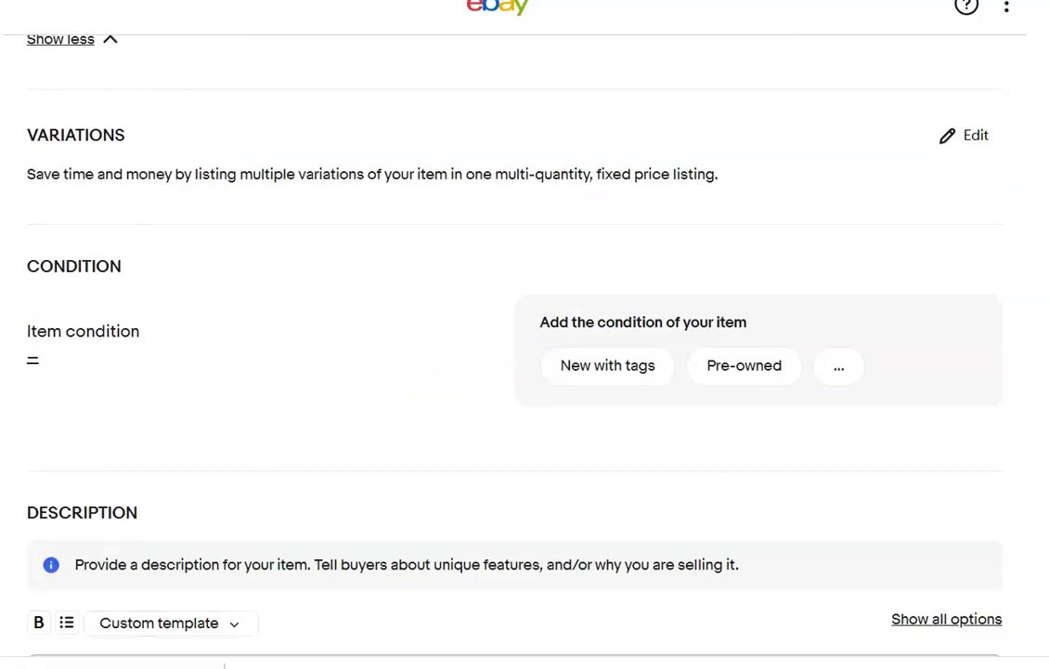
{"action": "left_click", "coordinate": [747, 364]}
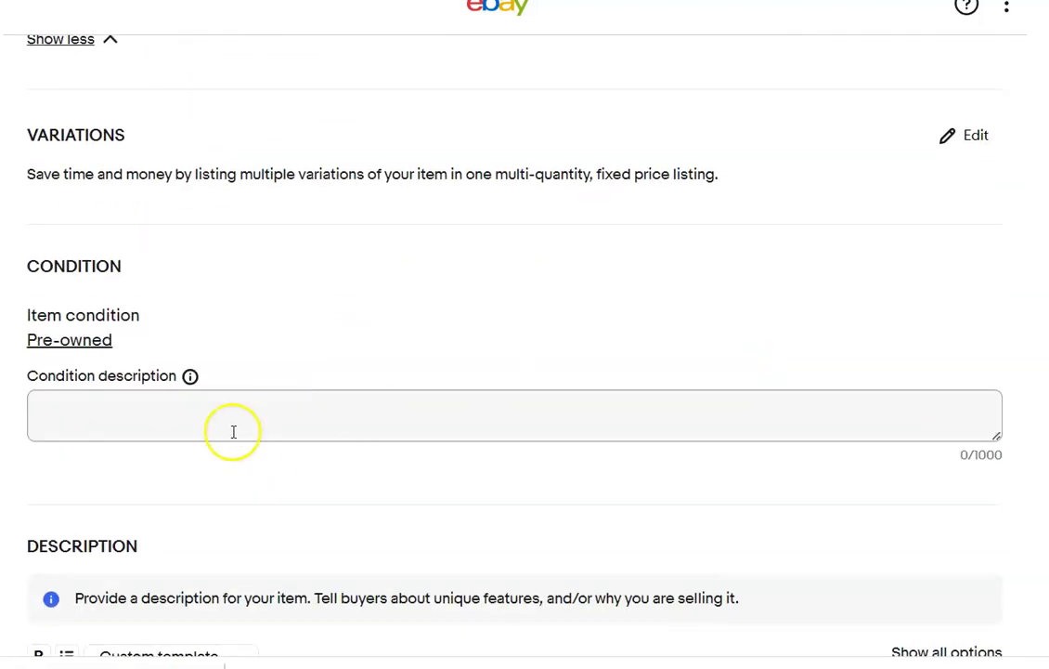
{"action": "left_click", "coordinate": [225, 419]}
{"action": "type", "text": "No rips or sa"}
{"action": "type", "text": "ains"}
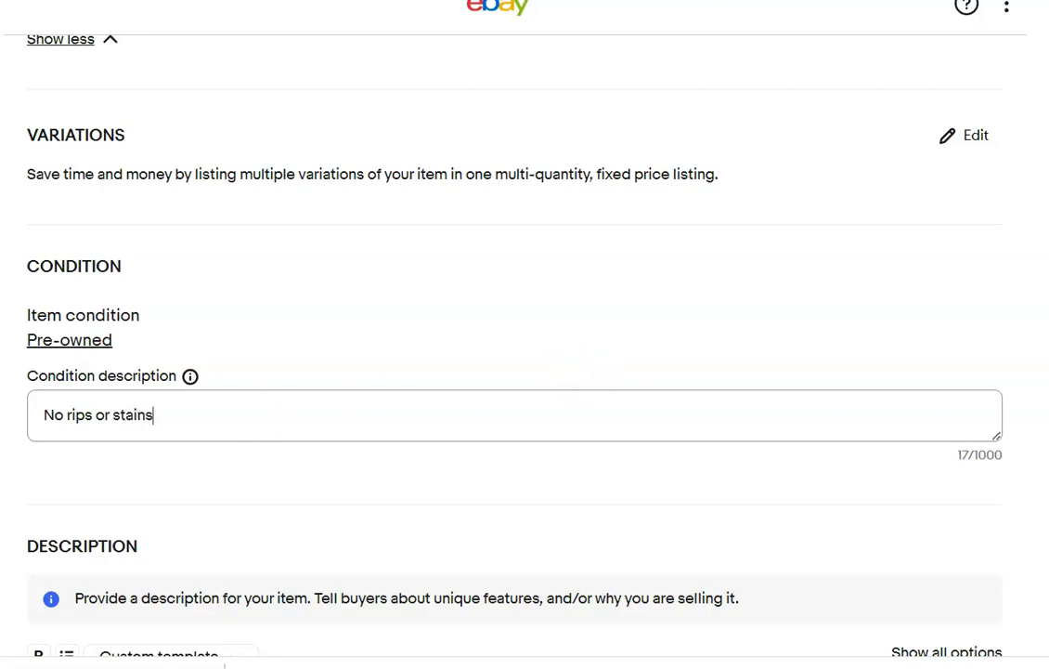
Enter "Please refer to photos" as the item description of the floral sheet.
{"action": "scroll", "coordinate": [766, 376], "scroll_direction": "down", "scroll_amount": 5}
{"action": "left_click", "coordinate": [765, 376]}
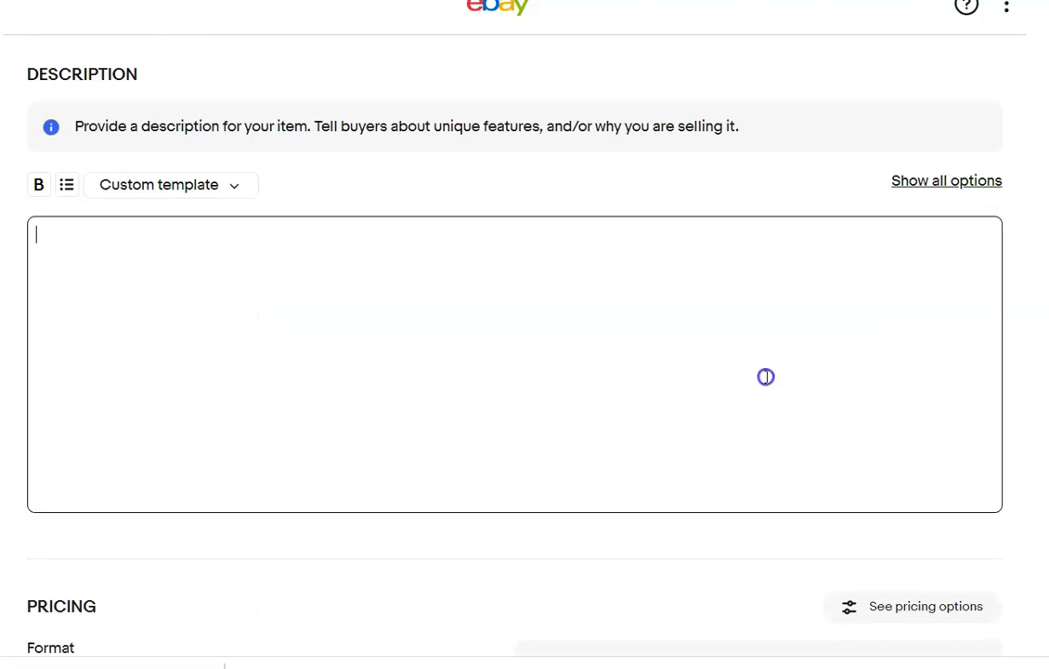
{"action": "type", "text": "Please refer to photos"}
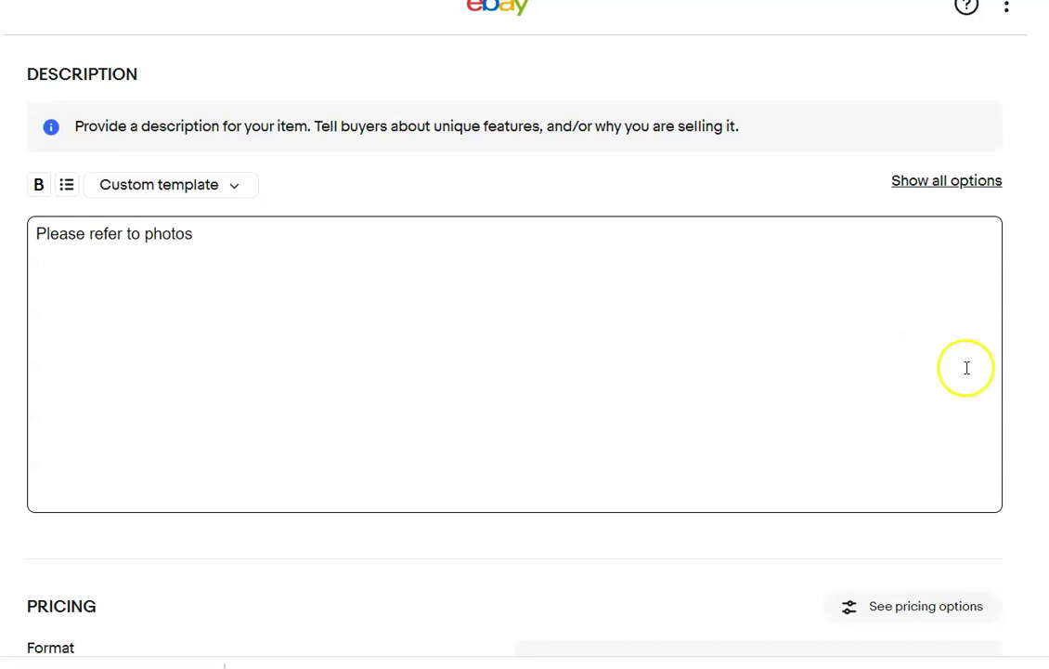
Set the Buy It Now price of the floral flat sheet to $30.00.
{"action": "scroll", "coordinate": [524, 371], "scroll_direction": "down", "scroll_amount": 4}
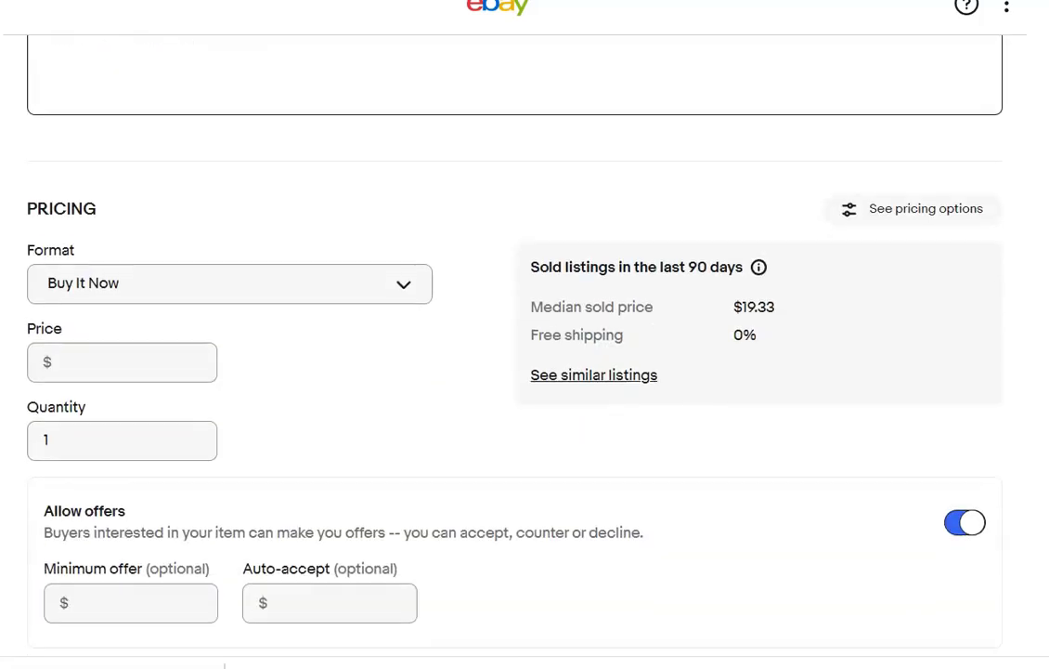
{"action": "scroll", "coordinate": [525, 372], "scroll_direction": "down", "scroll_amount": 2}
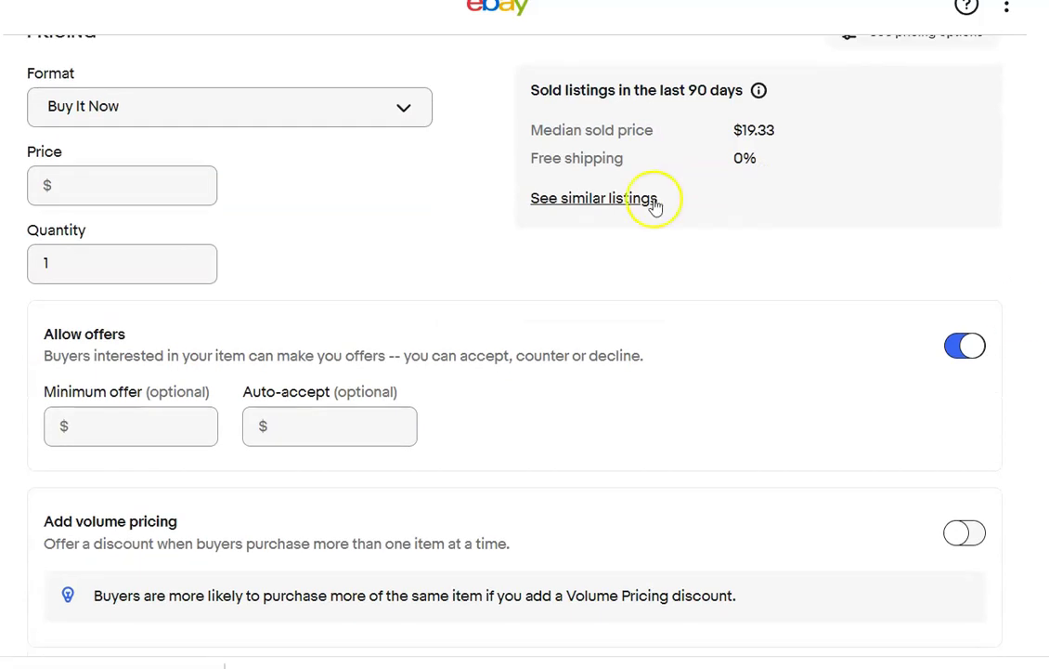
{"action": "left_click", "coordinate": [146, 172]}
{"action": "type", "text": "30"}
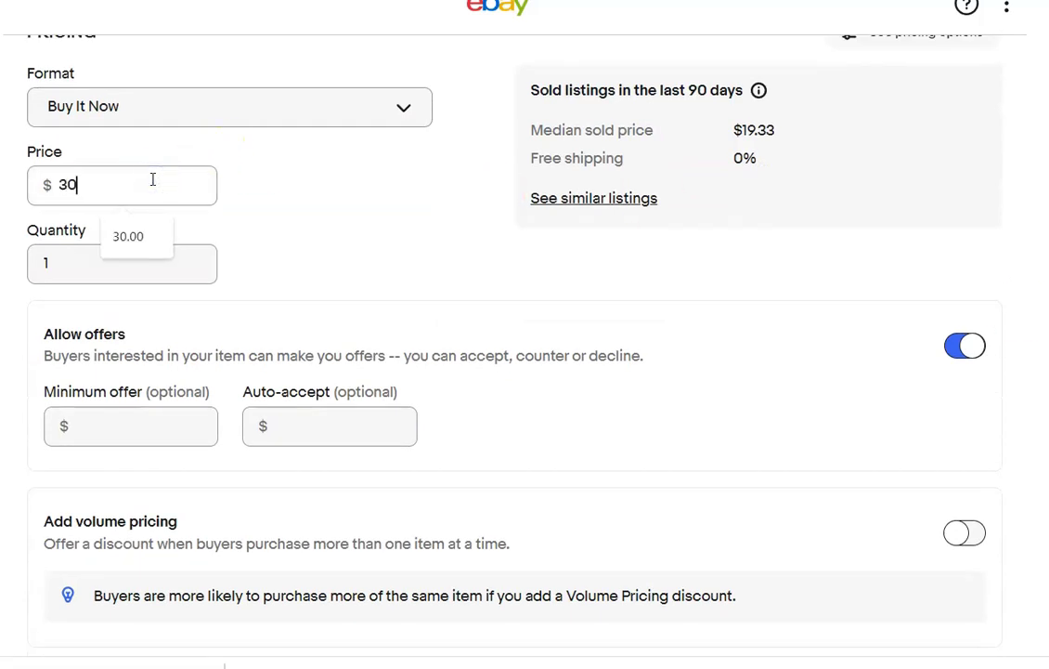
{"action": "type", "text": ".00"}
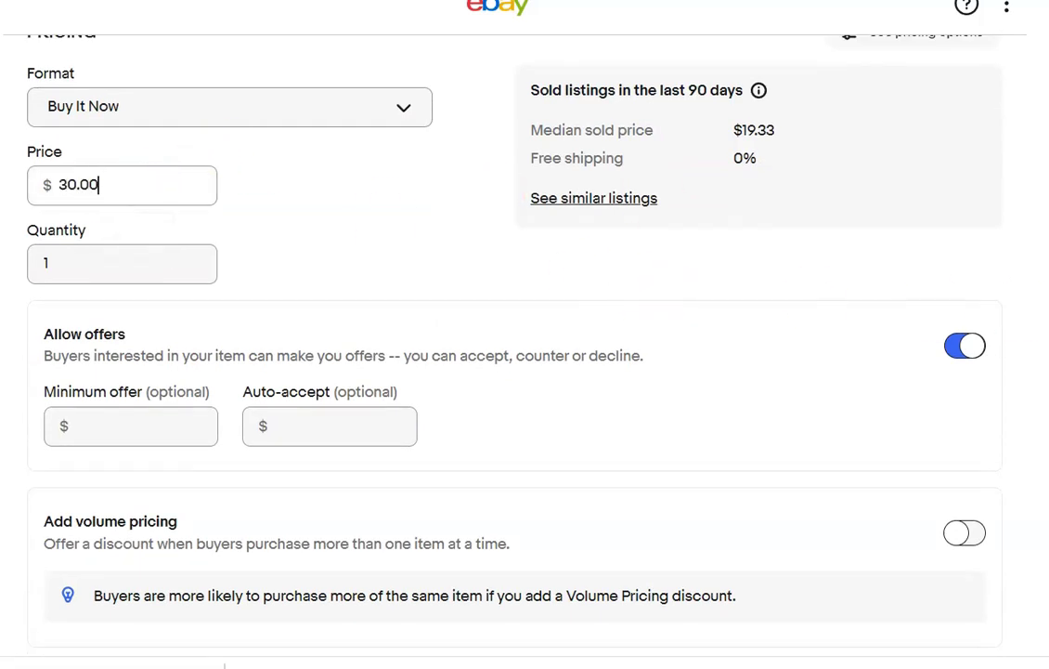
Change the floral sheet's shipping policy to Priority Flat rate bubble mailer.
{"action": "scroll", "coordinate": [524, 372], "scroll_direction": "down", "scroll_amount": 6}
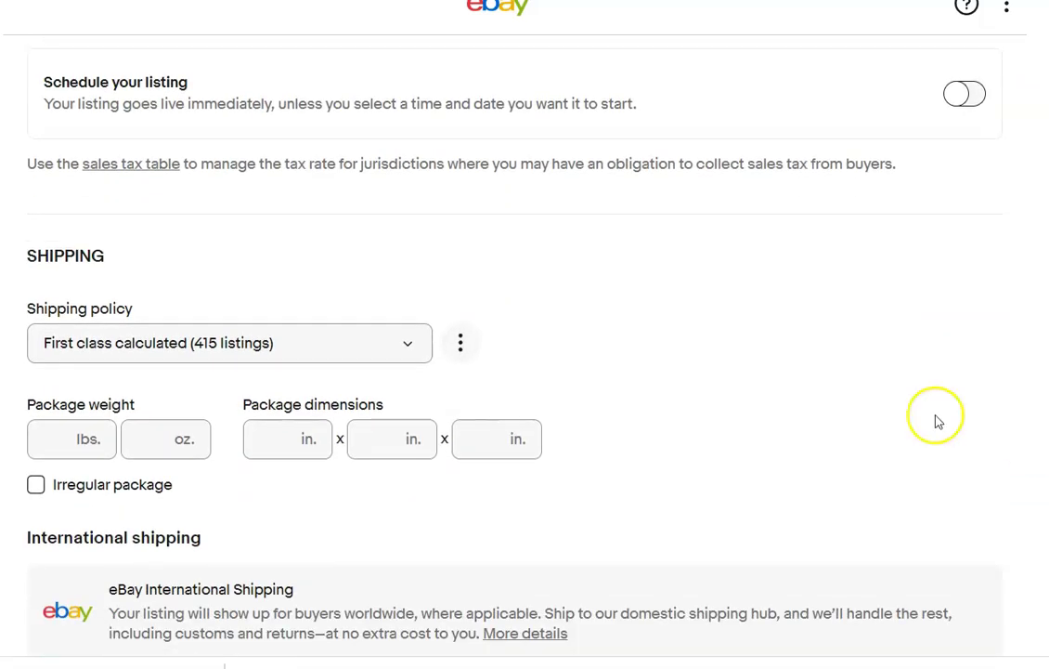
{"action": "left_click", "coordinate": [409, 343]}
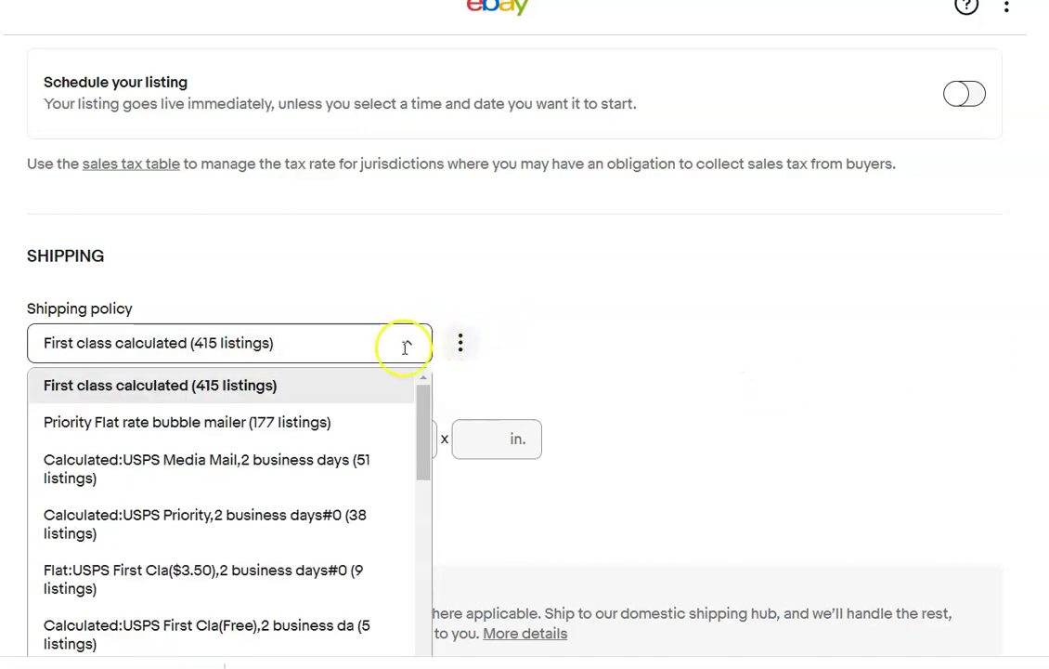
{"action": "left_click", "coordinate": [325, 424]}
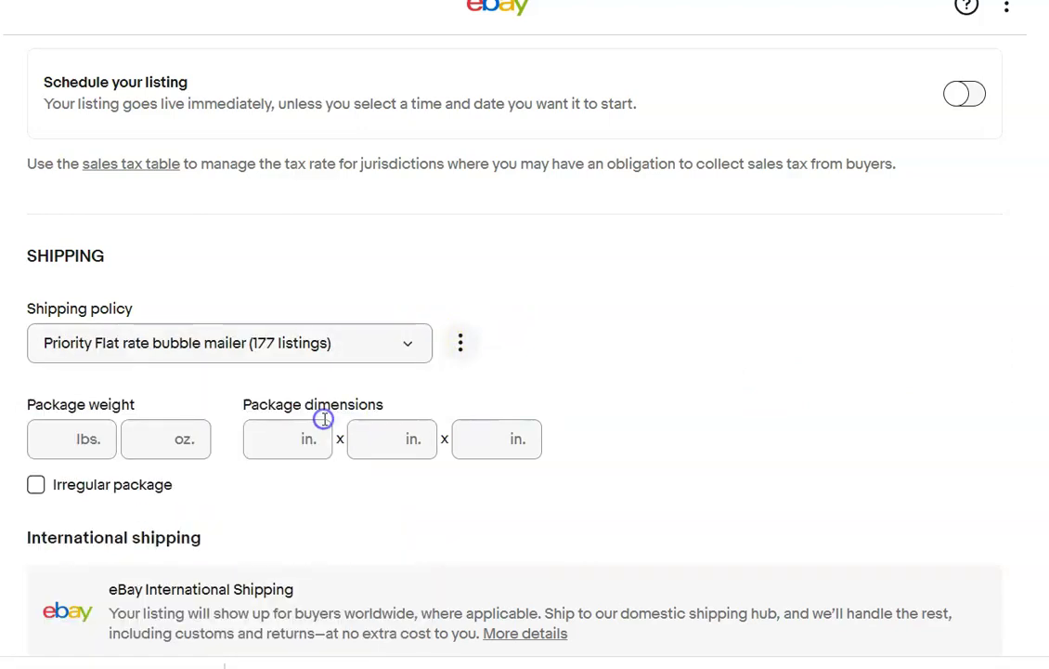